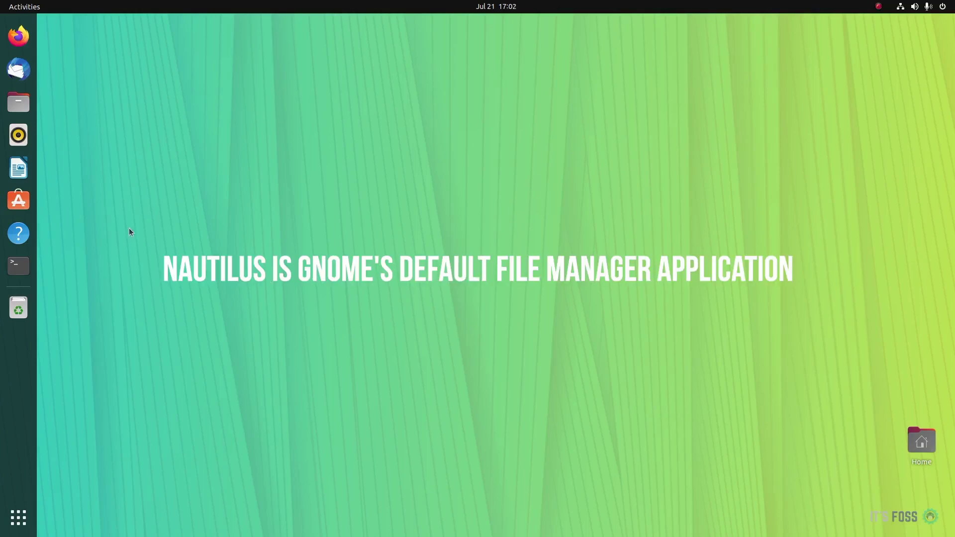
# Step: Launch Files from the dock and browse Desktop, Documents, Downloads and Videos, returning to Home
pyautogui.click(23, 114)
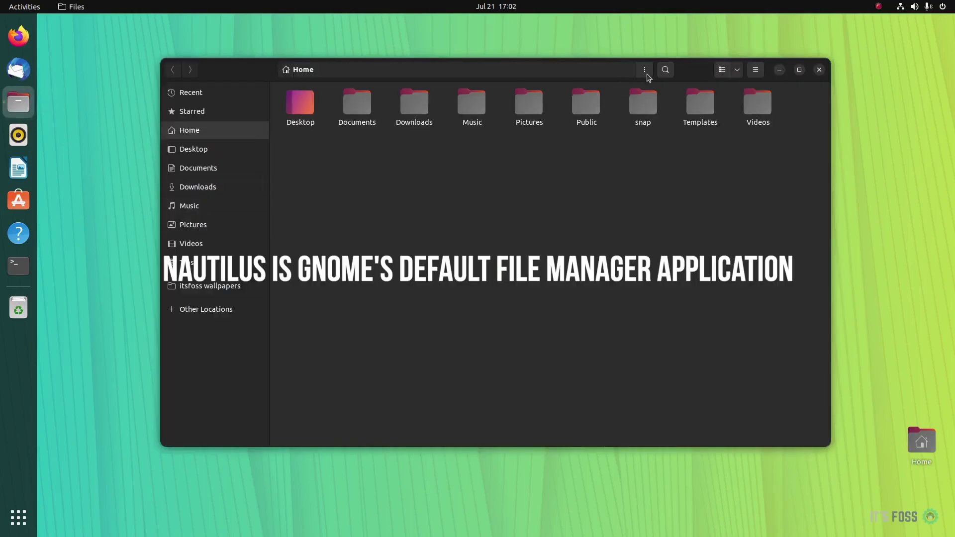
pyautogui.click(206, 151)
pyautogui.click(207, 168)
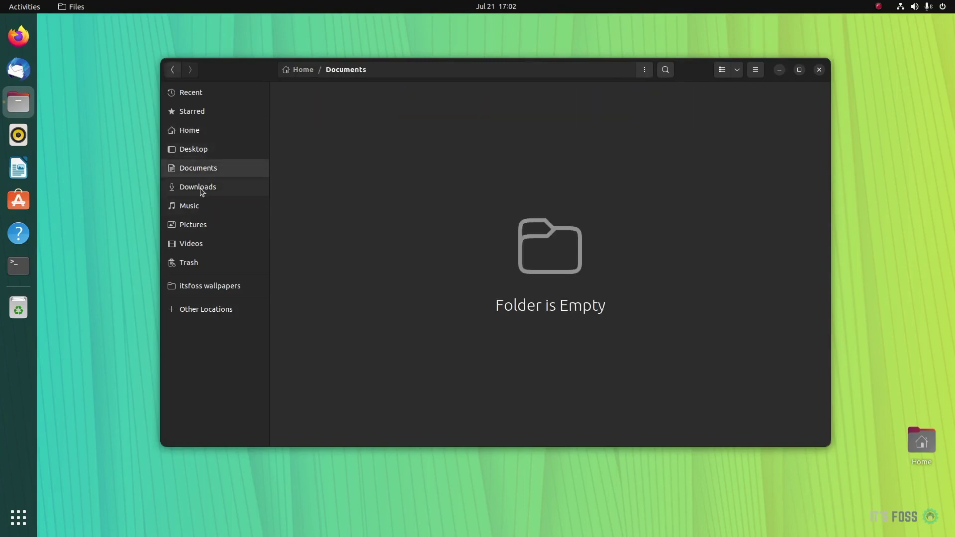
pyautogui.click(200, 192)
pyautogui.click(201, 236)
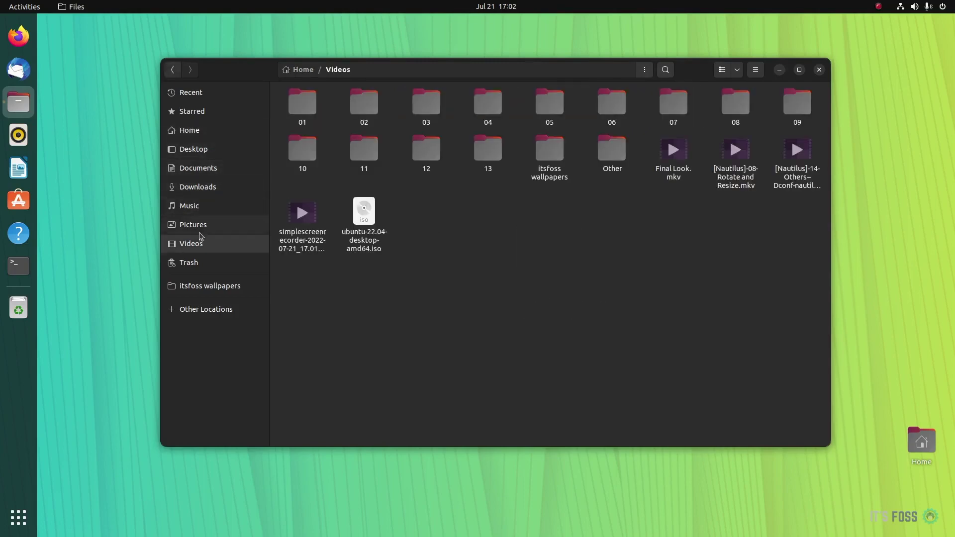
pyautogui.click(202, 132)
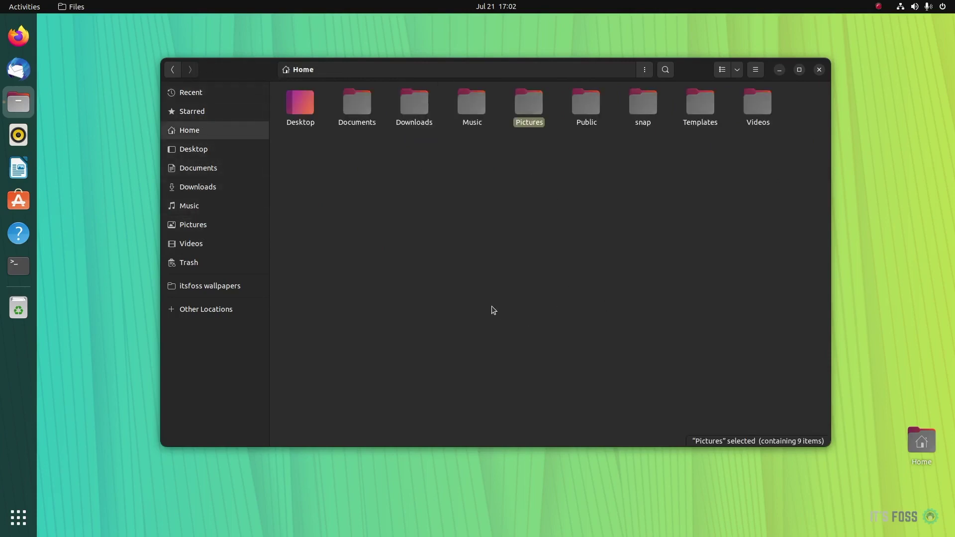
# Step: Reposition and resize the file manager window
pyautogui.moveTo(683, 75); pyautogui.dragTo(681, 77)
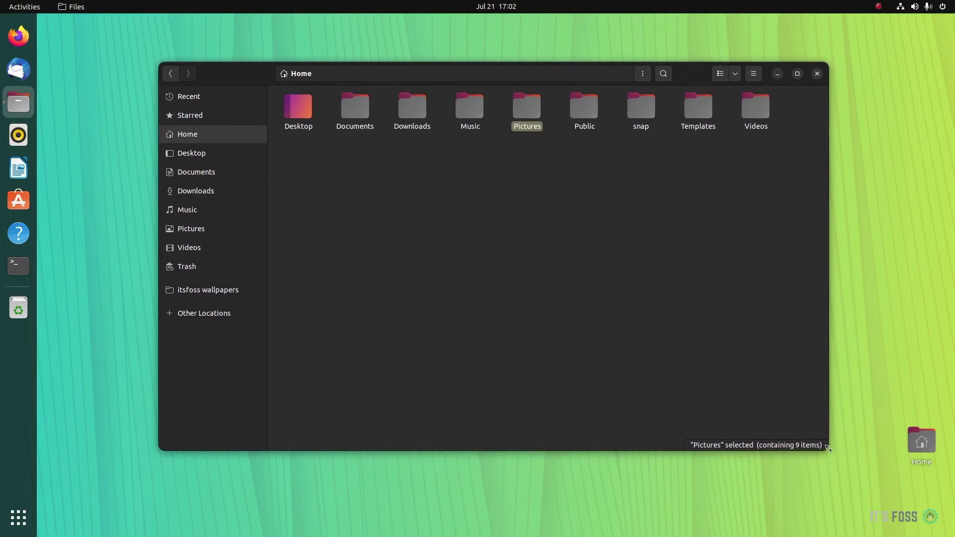
pyautogui.moveTo(827, 447); pyautogui.dragTo(809, 437)
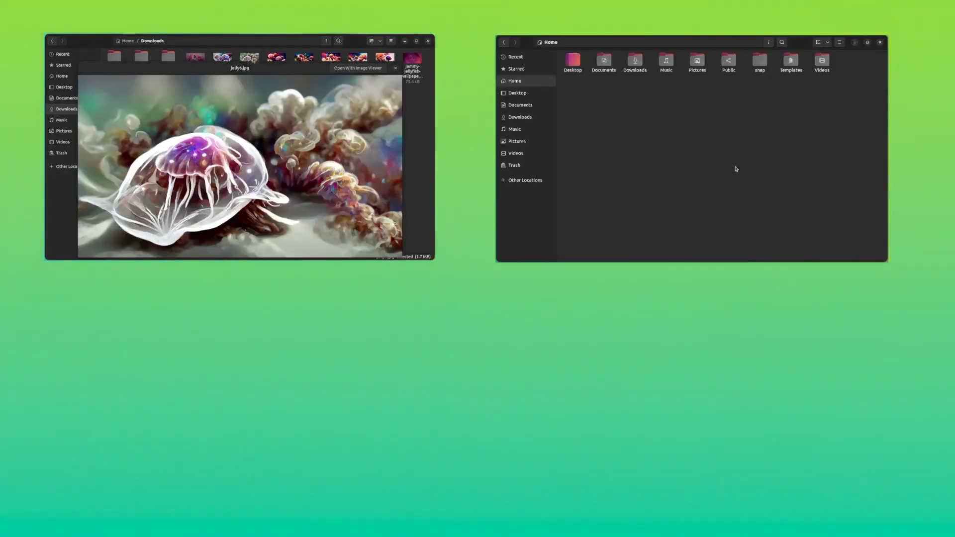
pyautogui.press('Left')
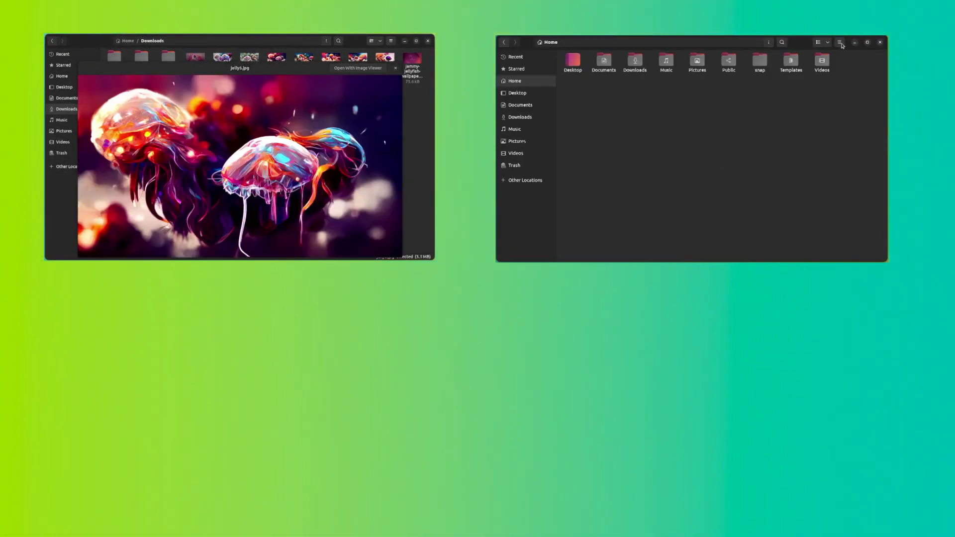
pyautogui.click(839, 42)
pyautogui.click(840, 113)
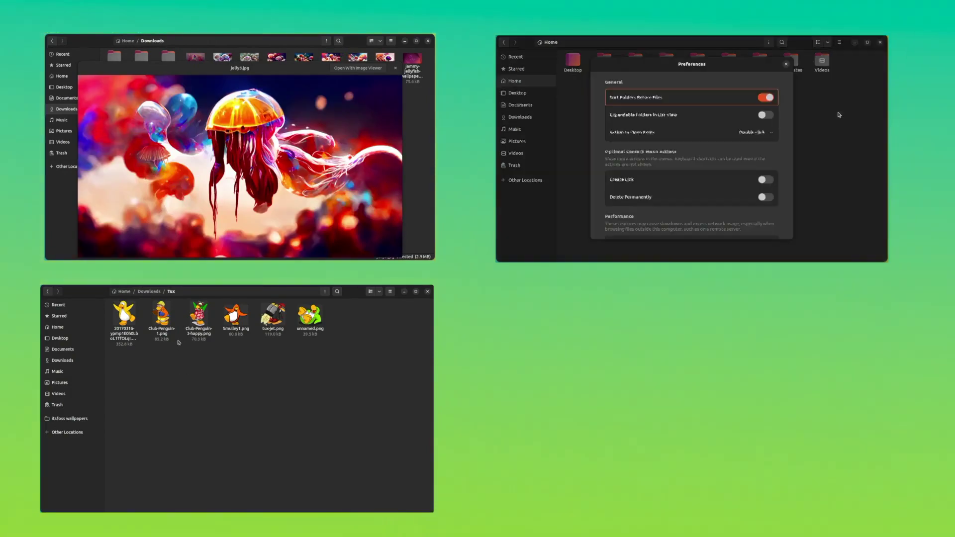
pyautogui.scroll(-5, 677, 118)
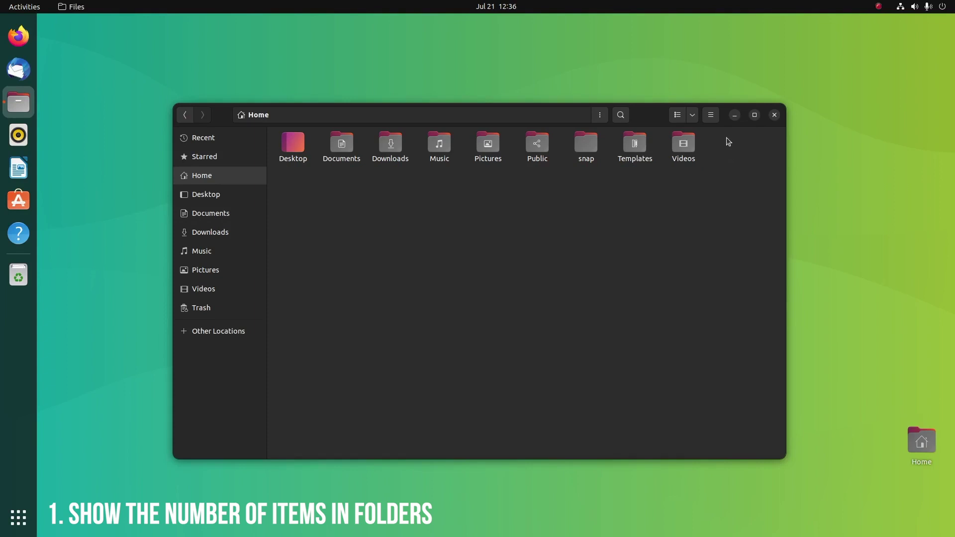
# Step: In Preferences, set the first icon caption to Size so folders show item counts
pyautogui.click(711, 114)
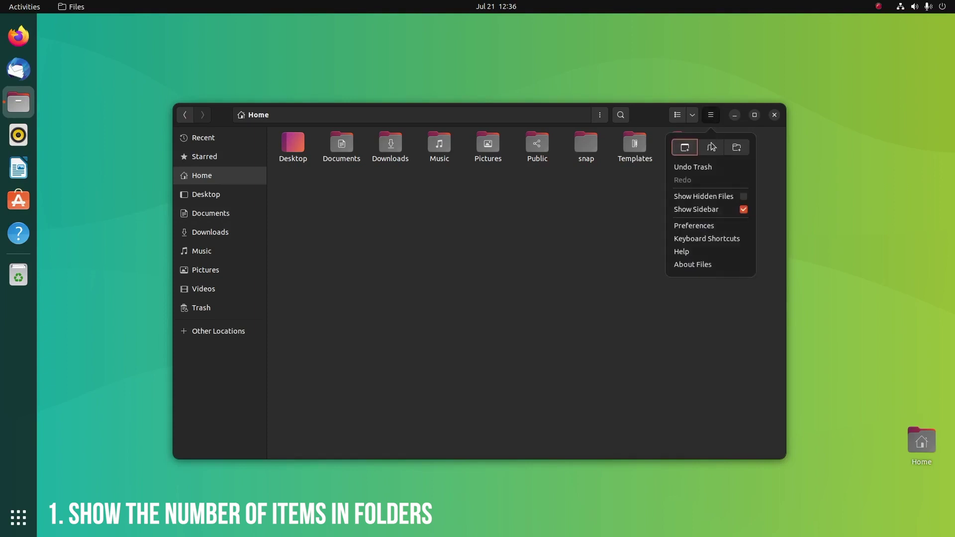
pyautogui.click(695, 225)
pyautogui.scroll(-5, 458, 228)
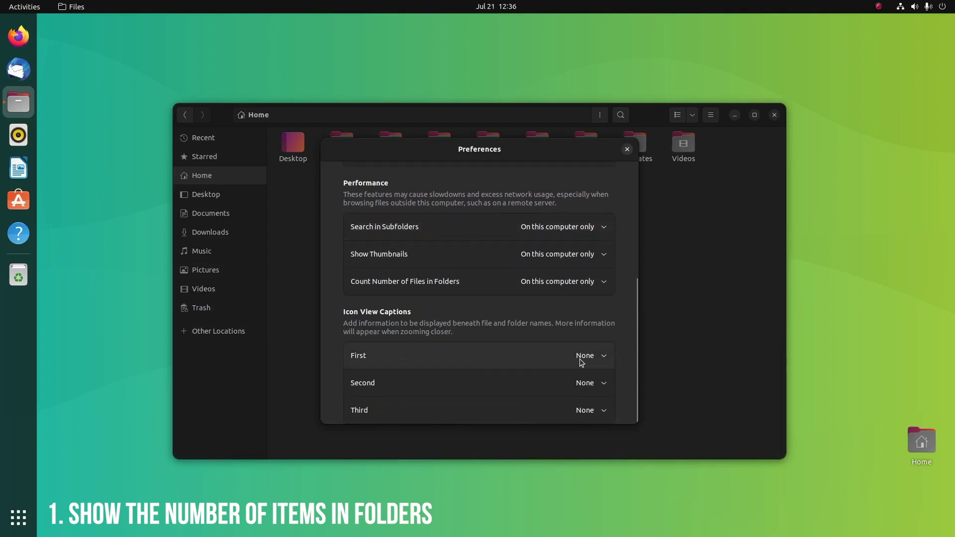
pyautogui.click(580, 359)
pyautogui.click(568, 189)
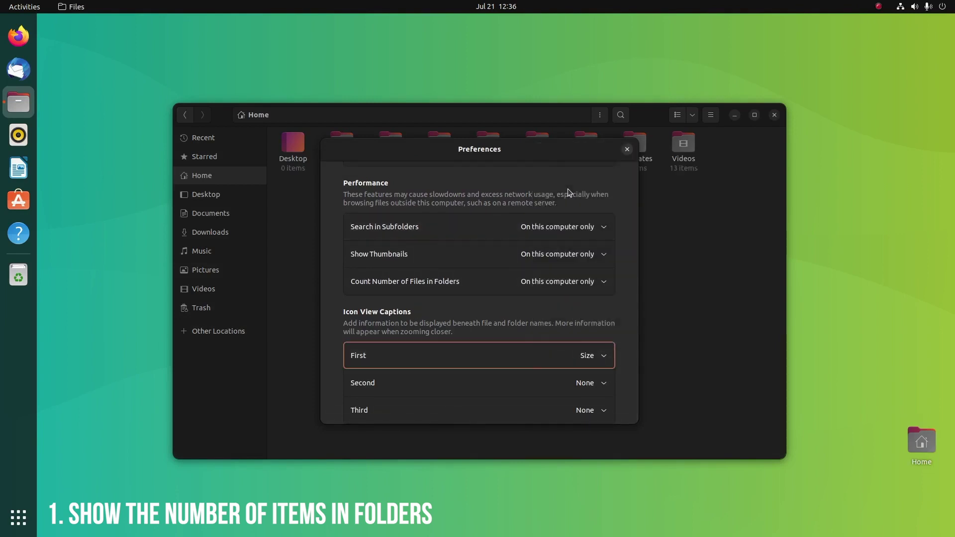
pyautogui.click(626, 150)
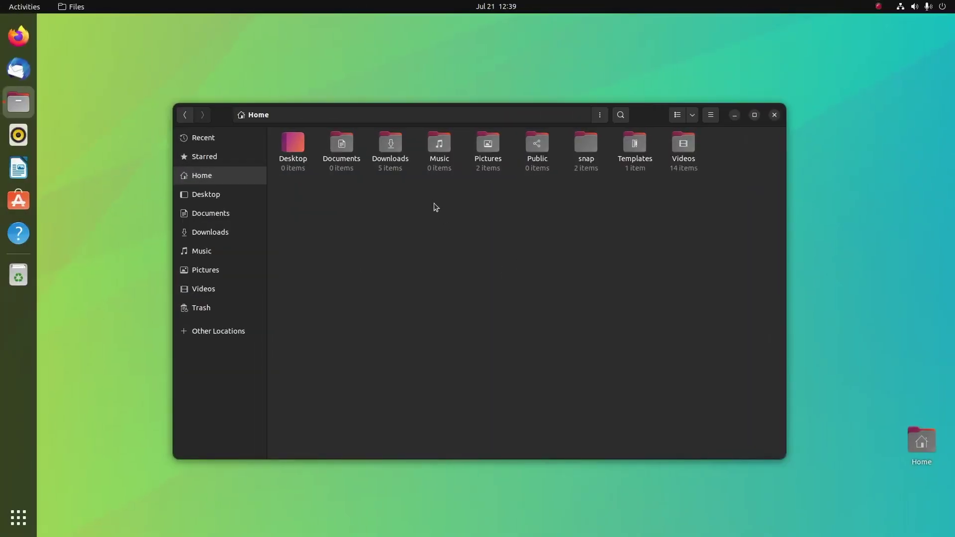
# Step: Create three blank New Documents in Home from the background context menu
pyautogui.rightClick(434, 207)
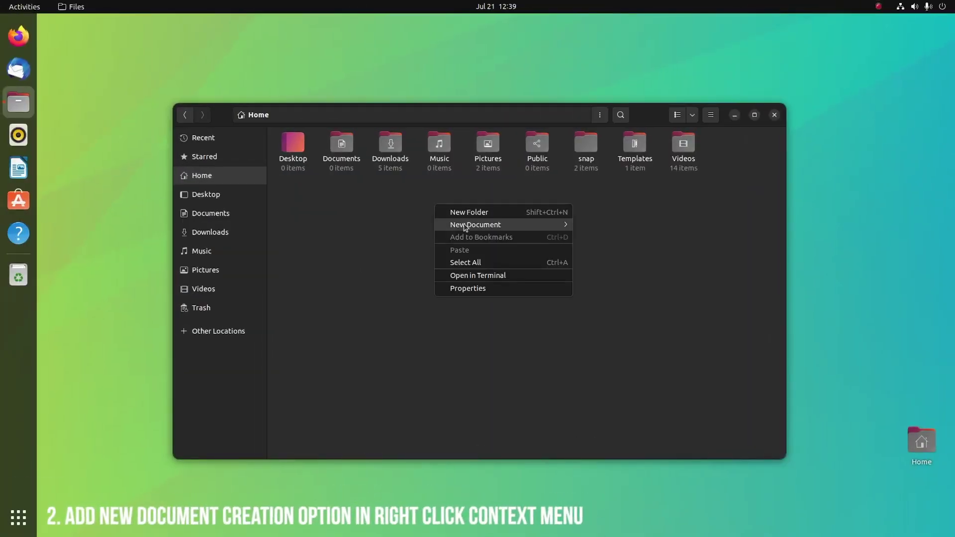
pyautogui.moveTo(476, 225)
pyautogui.click(629, 227)
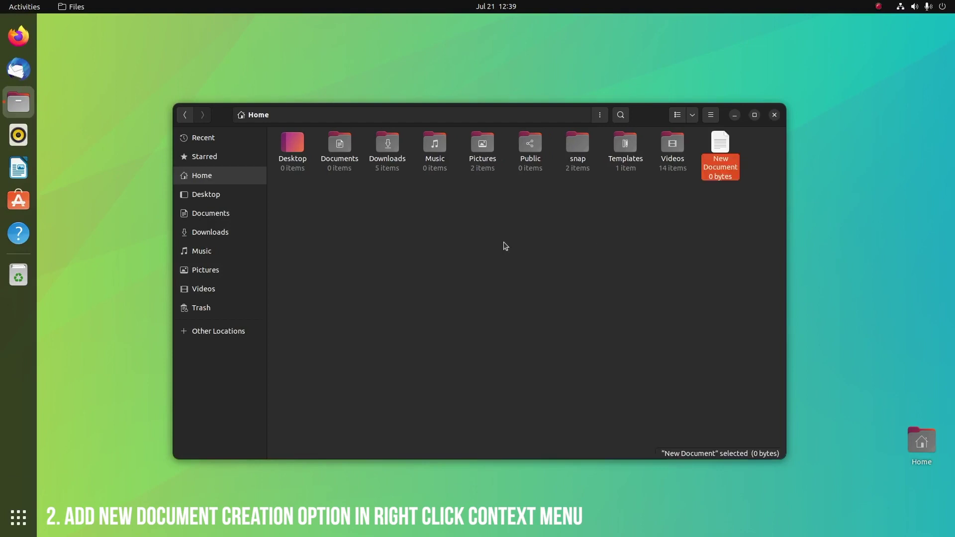
pyautogui.click(471, 236)
pyautogui.rightClick(472, 237)
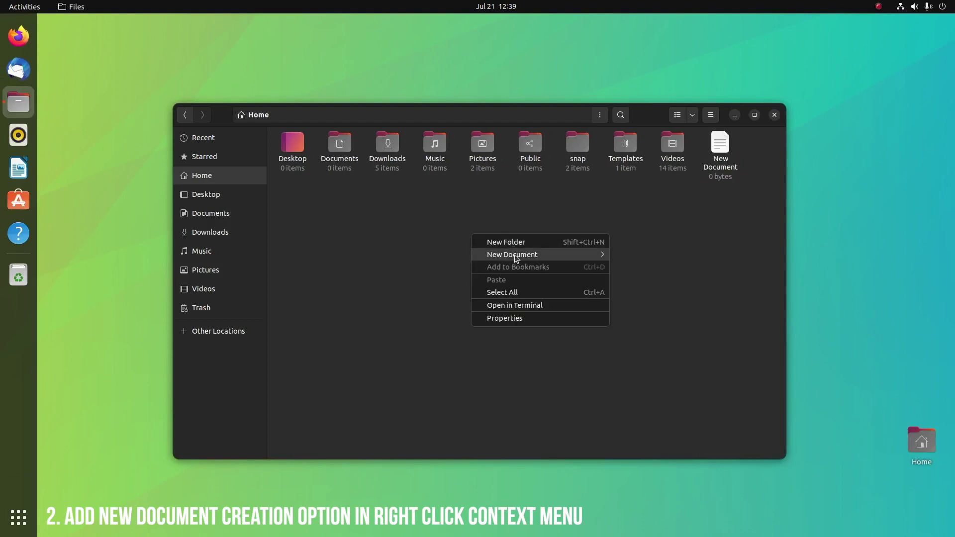
pyautogui.click(619, 255)
pyautogui.moveTo(512, 254)
pyautogui.click(477, 237)
pyautogui.rightClick(472, 228)
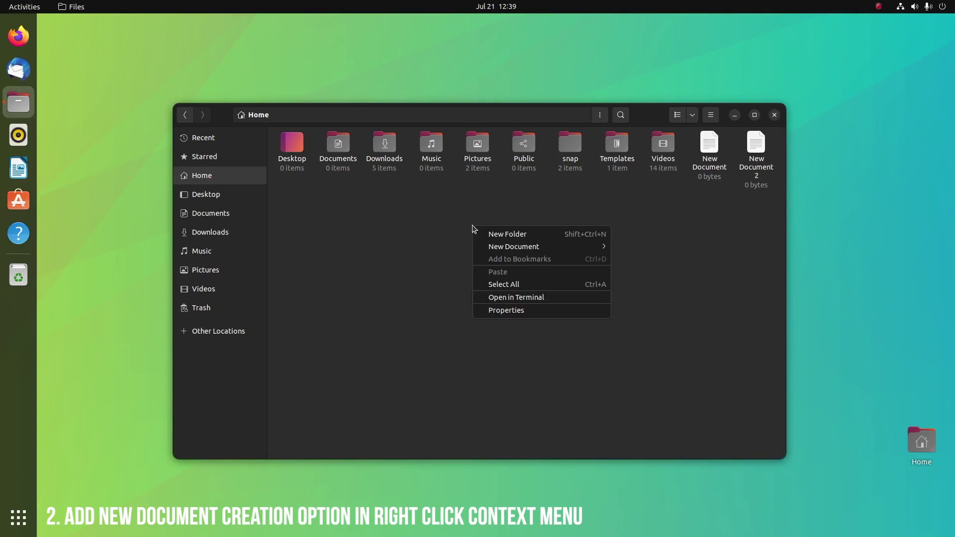
pyautogui.click(627, 251)
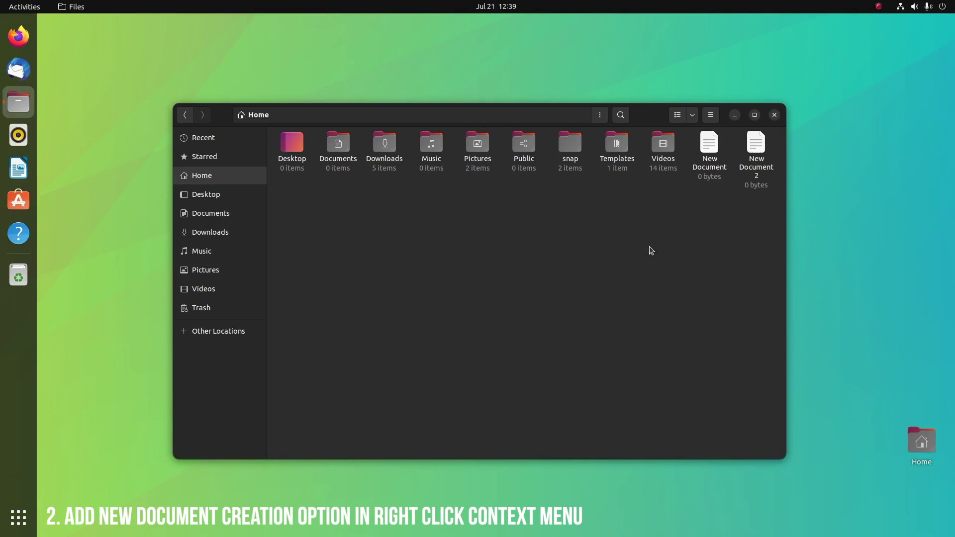
pyautogui.click(514, 251)
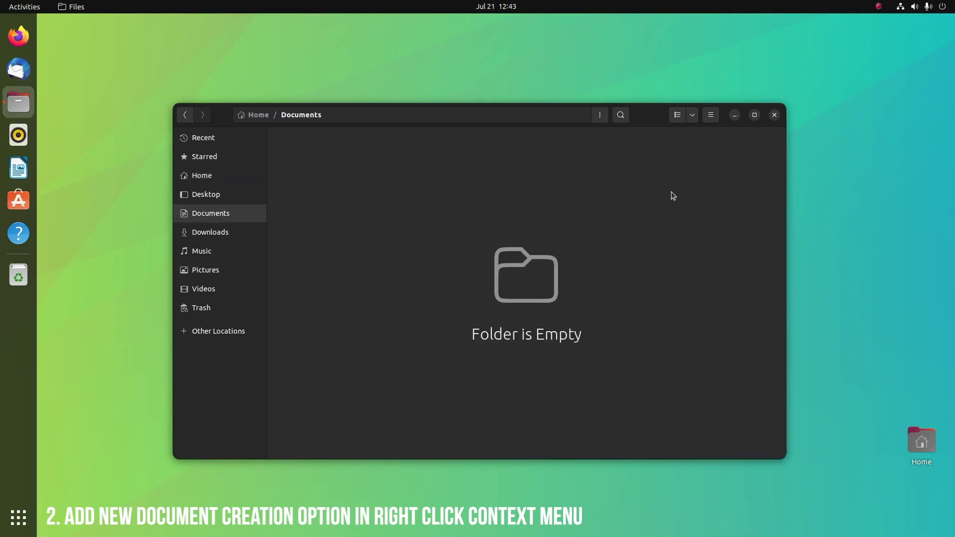
# Step: In Documents, create Calc, blank, HTML, Impress and Word files from the New Document templates
pyautogui.rightClick(394, 163)
pyautogui.click(549, 180)
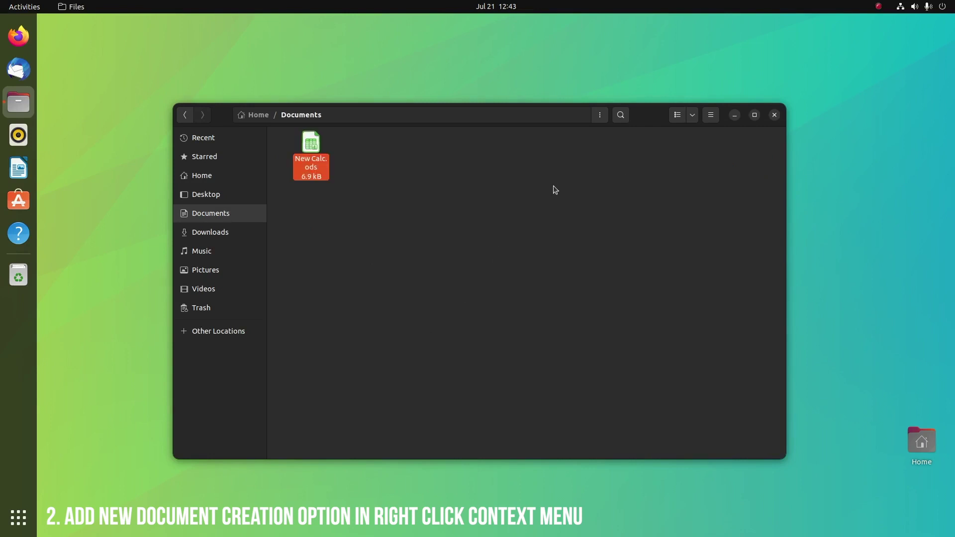
pyautogui.rightClick(390, 196)
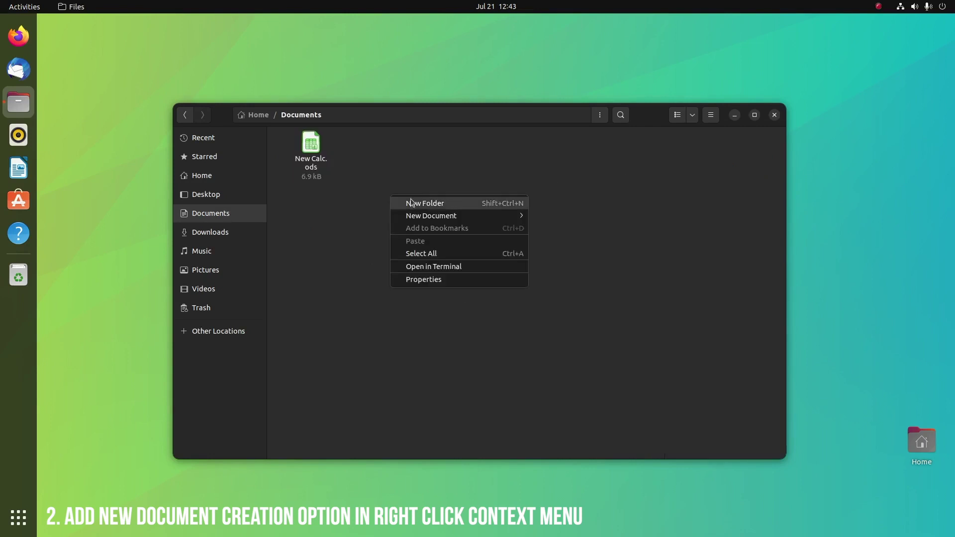
pyautogui.click(552, 228)
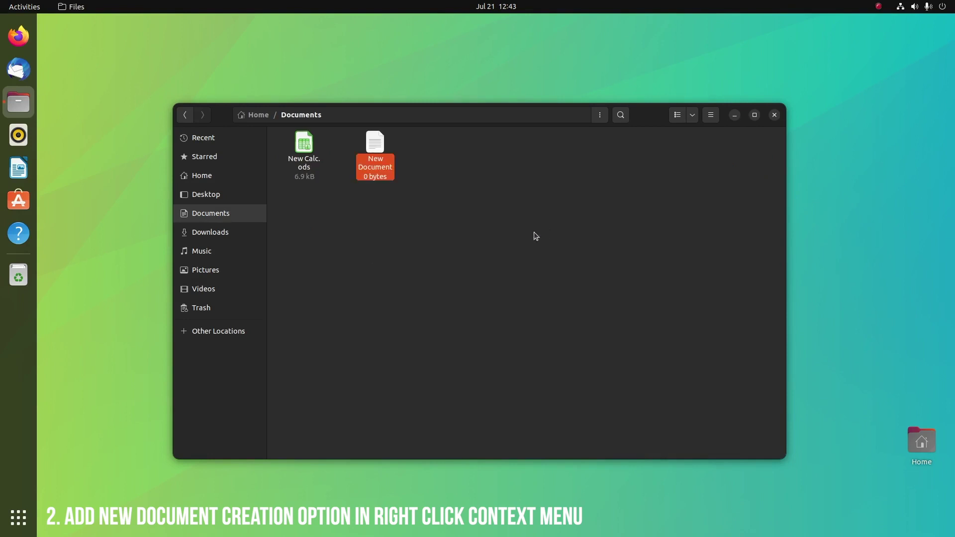
pyautogui.rightClick(436, 223)
pyautogui.click(610, 276)
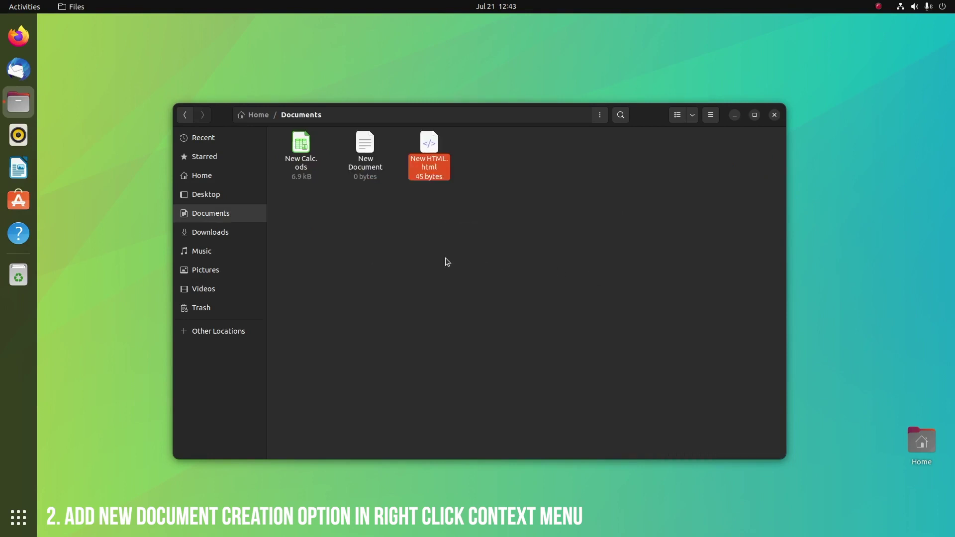
pyautogui.click(418, 245)
pyautogui.rightClick(409, 239)
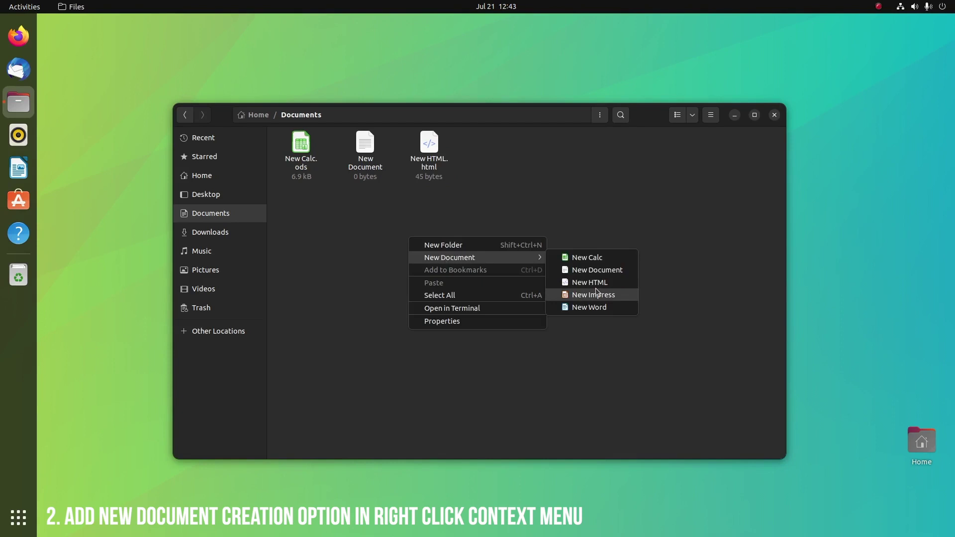
pyautogui.click(596, 293)
pyautogui.rightClick(397, 253)
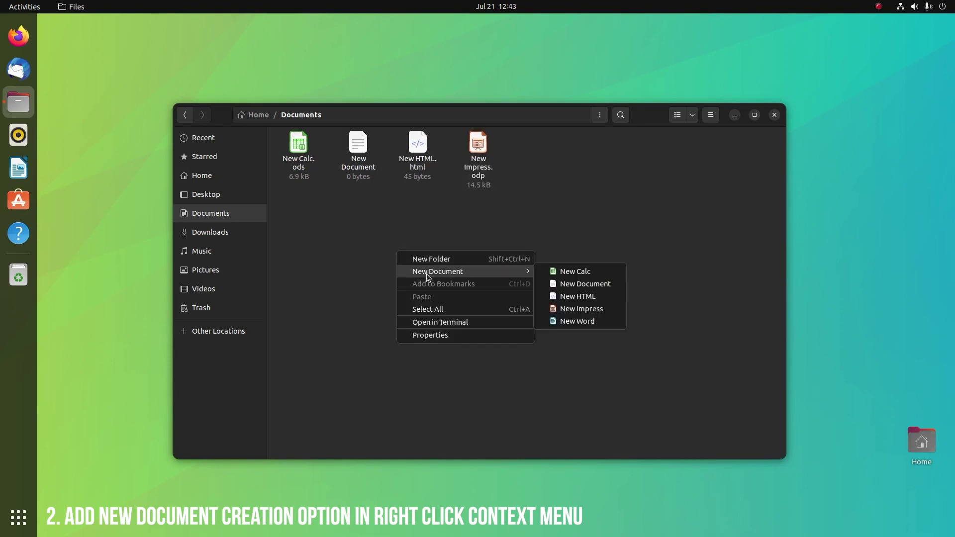
pyautogui.click(586, 321)
pyautogui.click(472, 224)
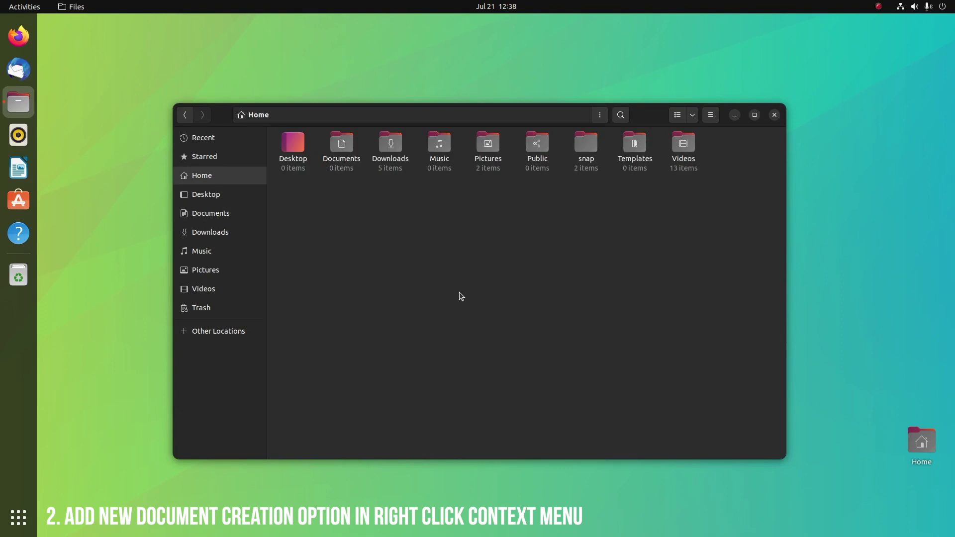
# Step: Launch Text Editor from the app search and start saving the blank document
pyautogui.press('super')
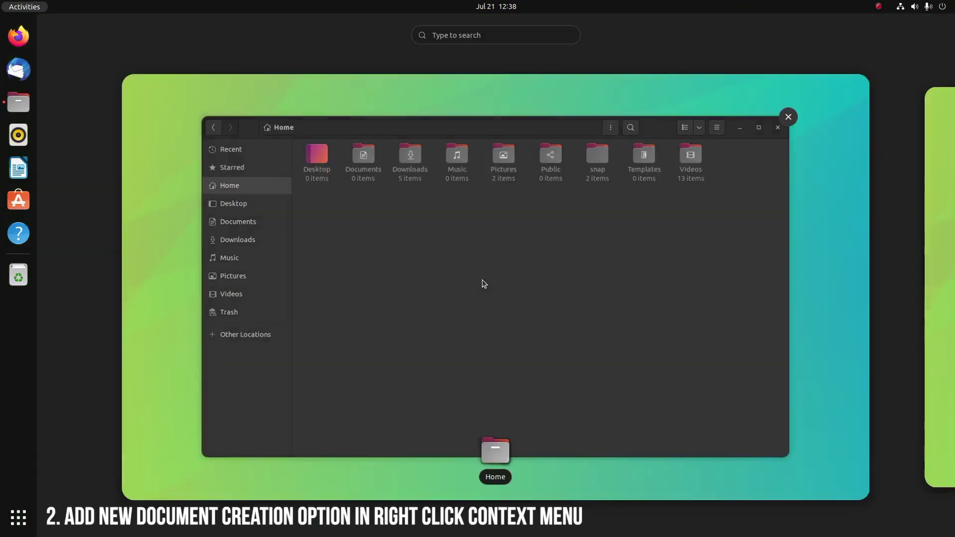
pyautogui.write('gedli')
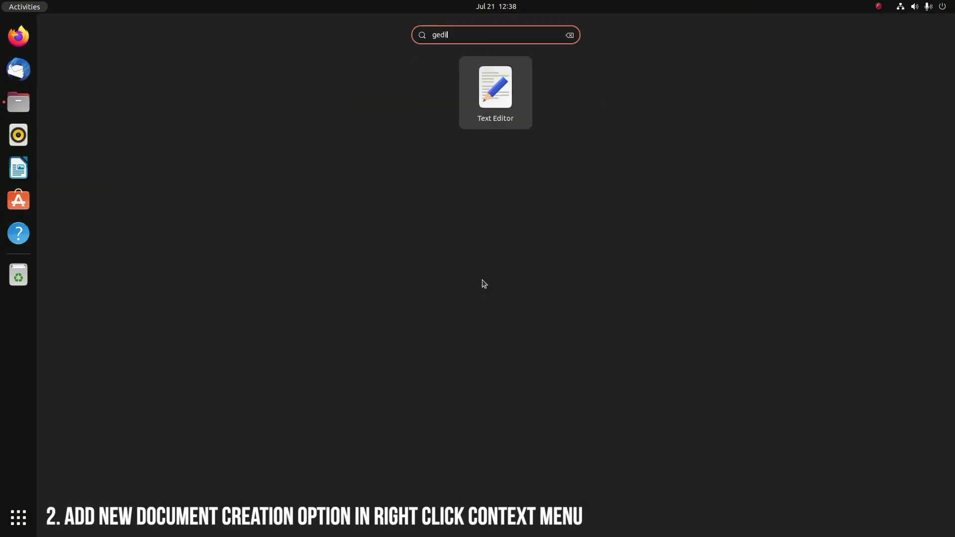
pyautogui.press('Return')
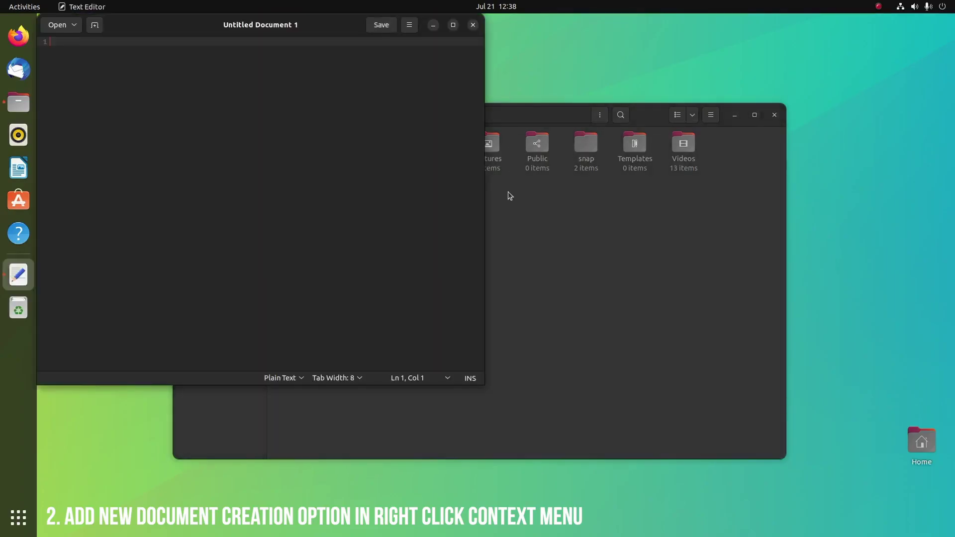
pyautogui.moveTo(286, 27); pyautogui.dragTo(542, 106)
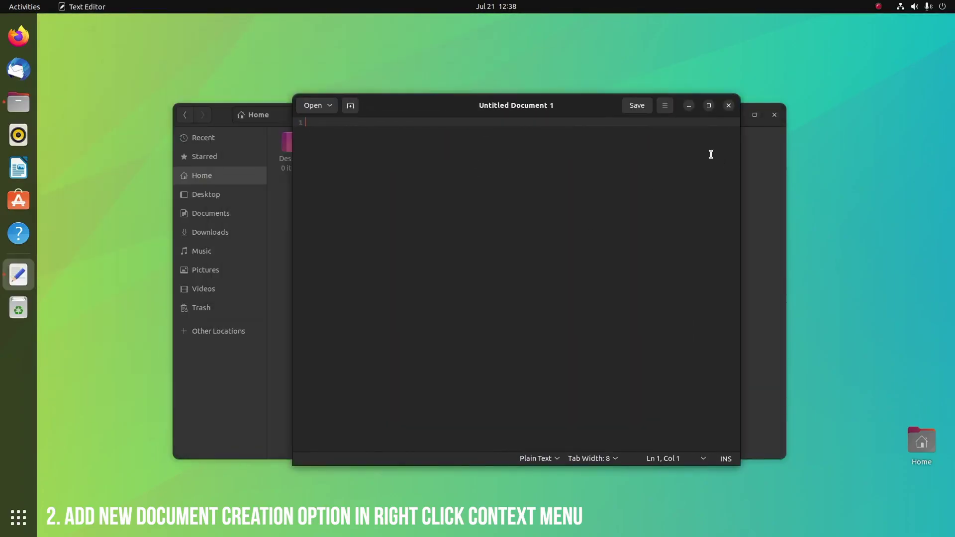
pyautogui.click(630, 107)
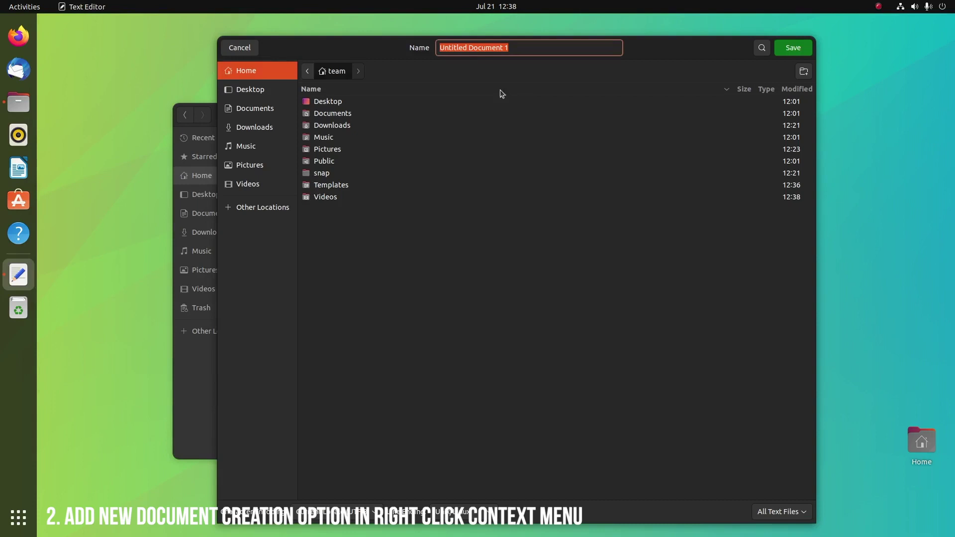
pyautogui.write('New')
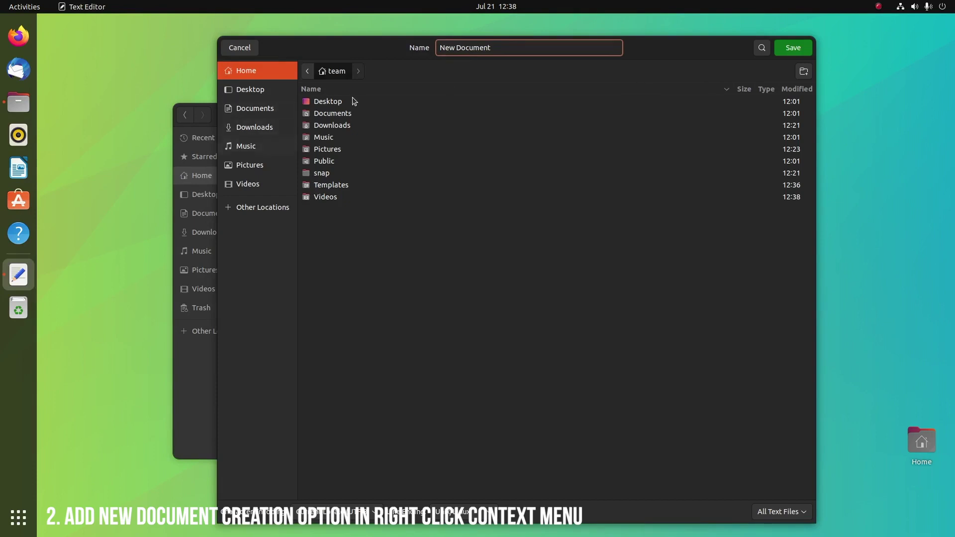
# Step: Save the document as New Document into the Templates folder and close the editor
pyautogui.click(335, 190)
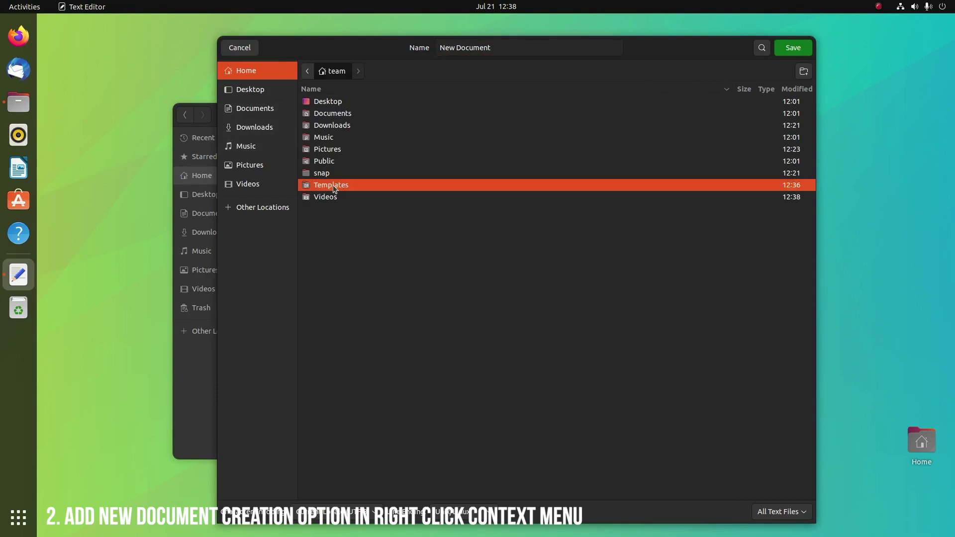
pyautogui.doubleClick(334, 190)
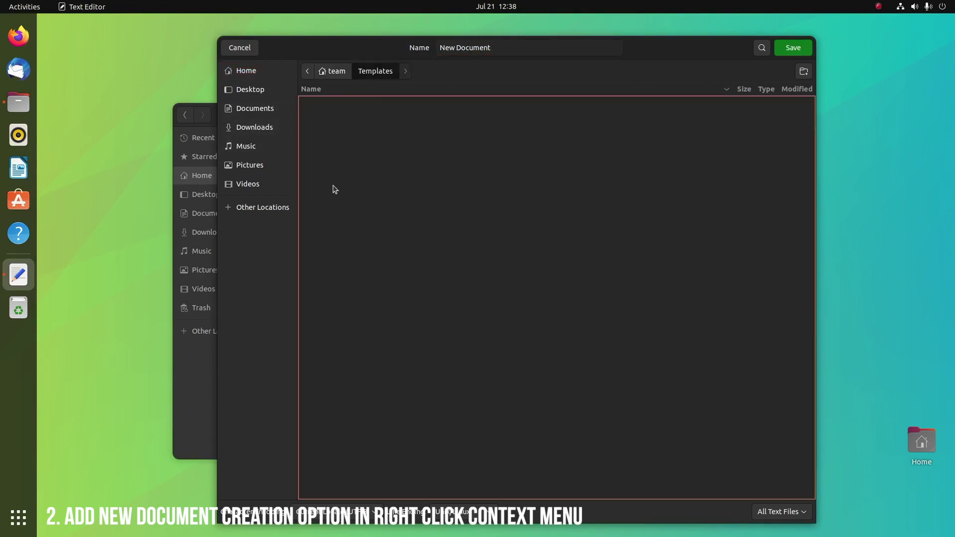
pyautogui.click(789, 51)
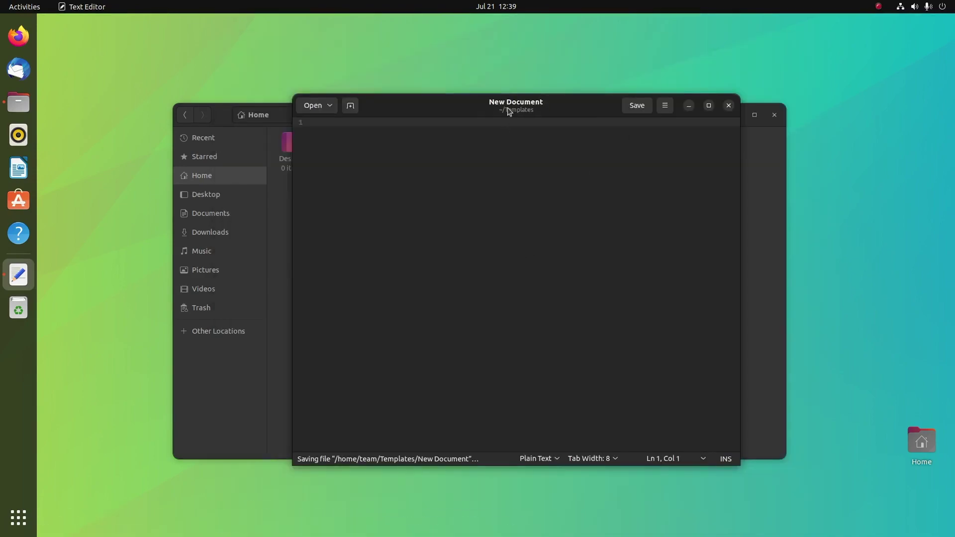
pyautogui.click(728, 105)
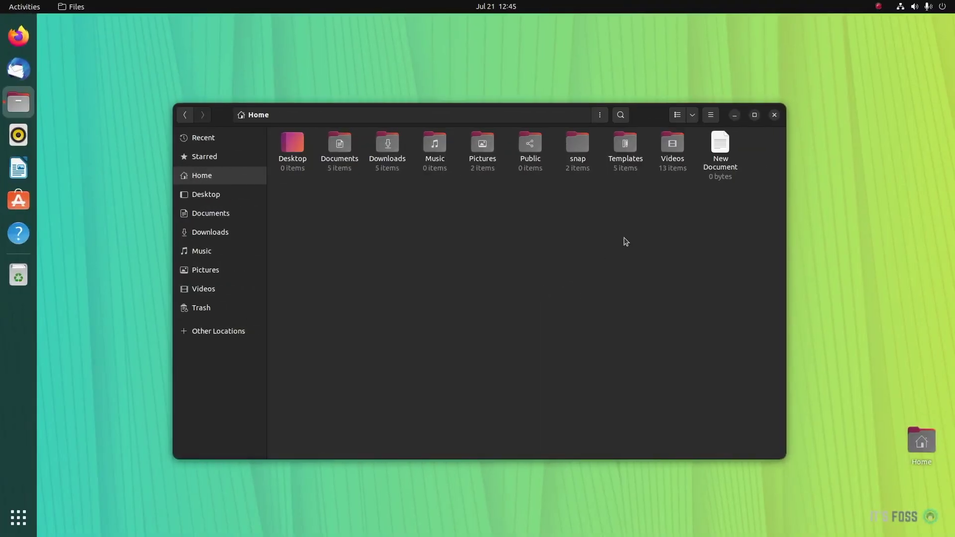
# Step: In Preferences, turn on the Delete Permanently context-menu action
pyautogui.click(710, 116)
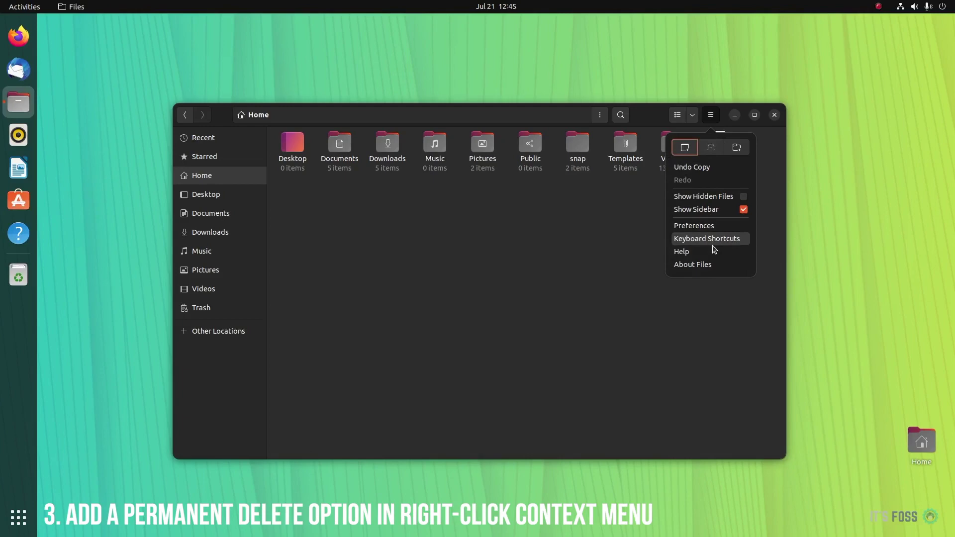
pyautogui.click(694, 226)
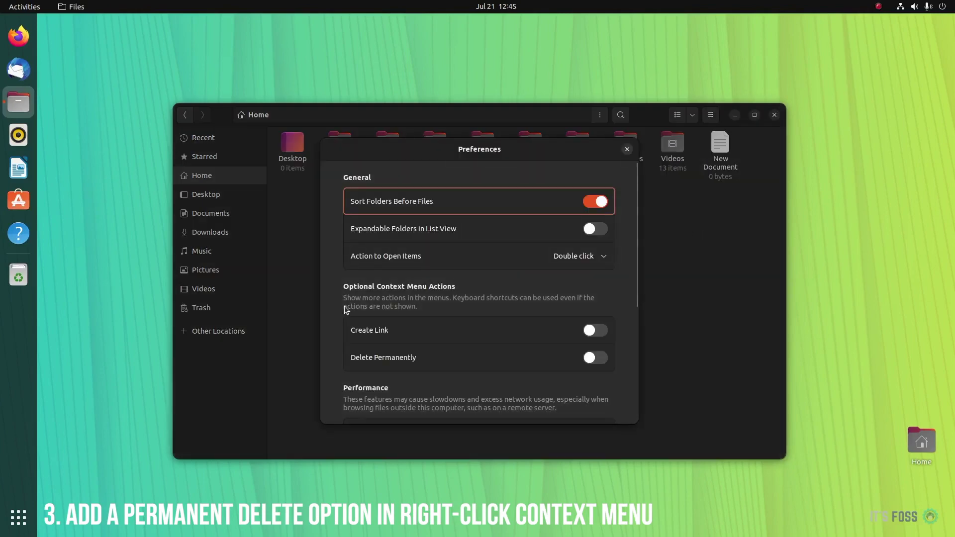
pyautogui.scroll(-1, 345, 309)
pyautogui.scroll(-1, 344, 306)
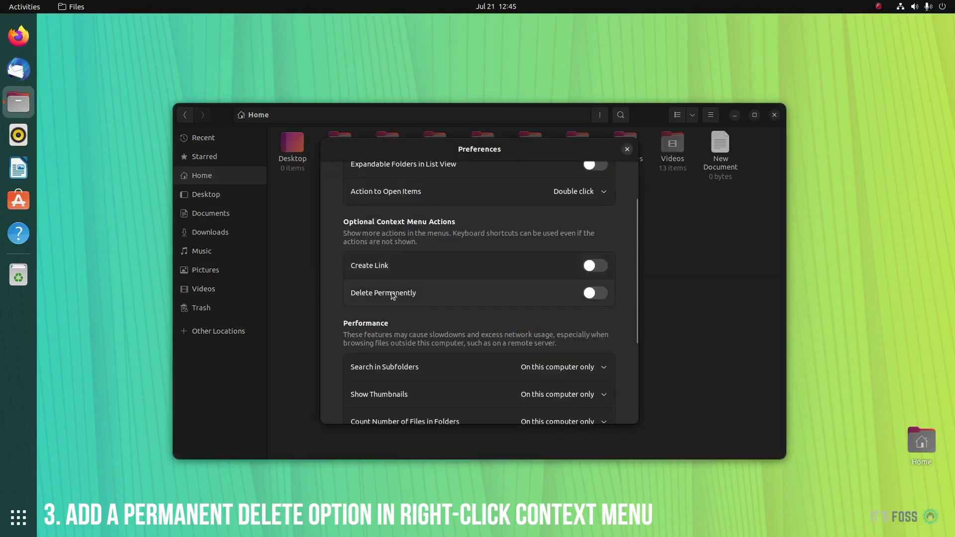
pyautogui.click(579, 294)
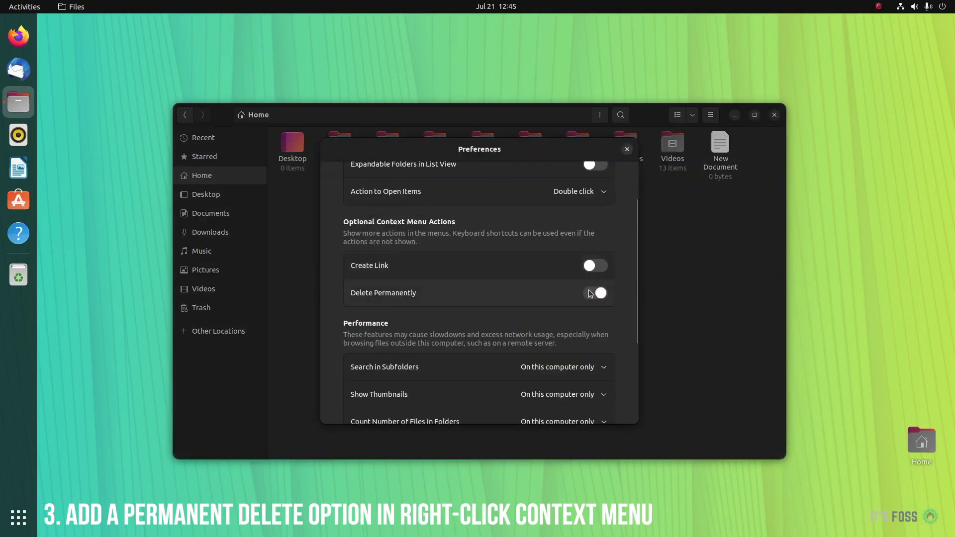
pyautogui.click(627, 150)
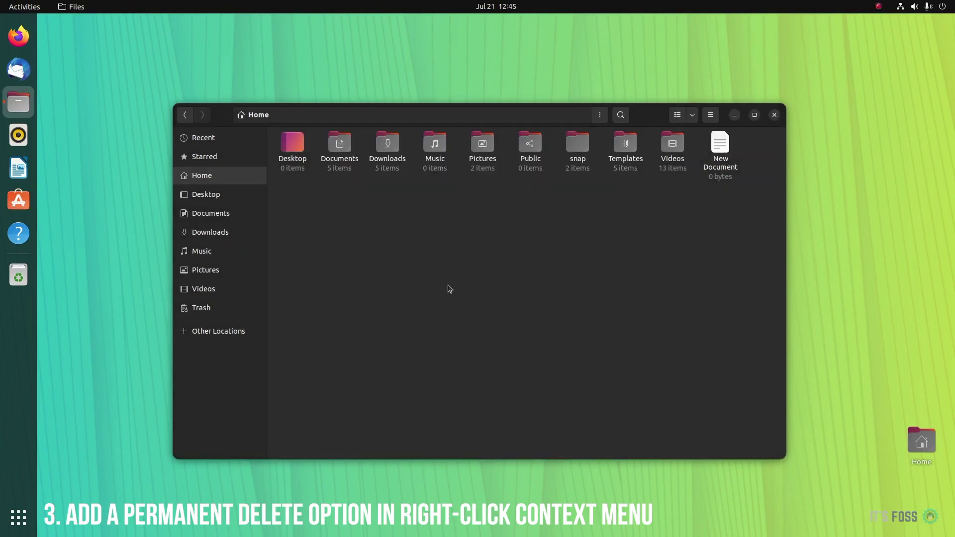
# Step: Permanently delete New Document in Home and confirm the deletion
pyautogui.rightClick(724, 149)
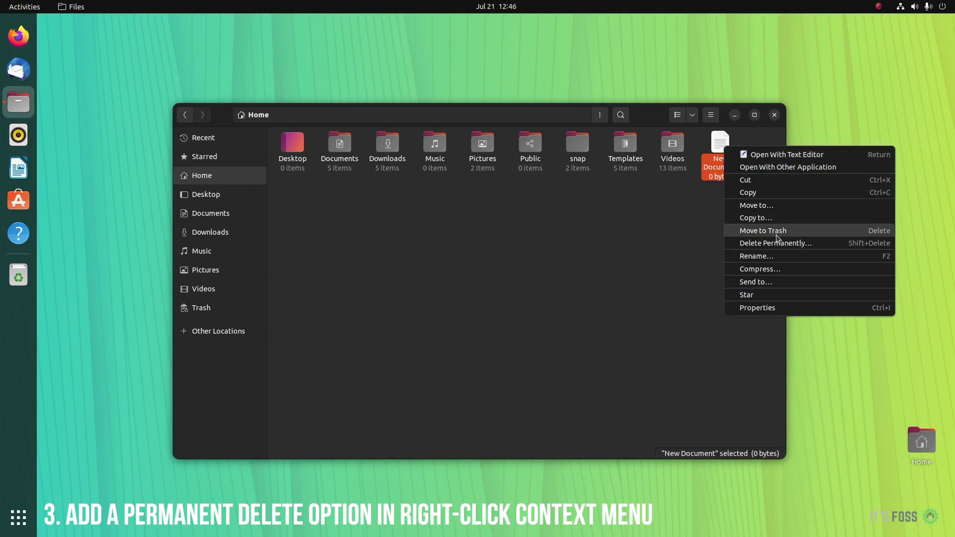
pyautogui.click(769, 246)
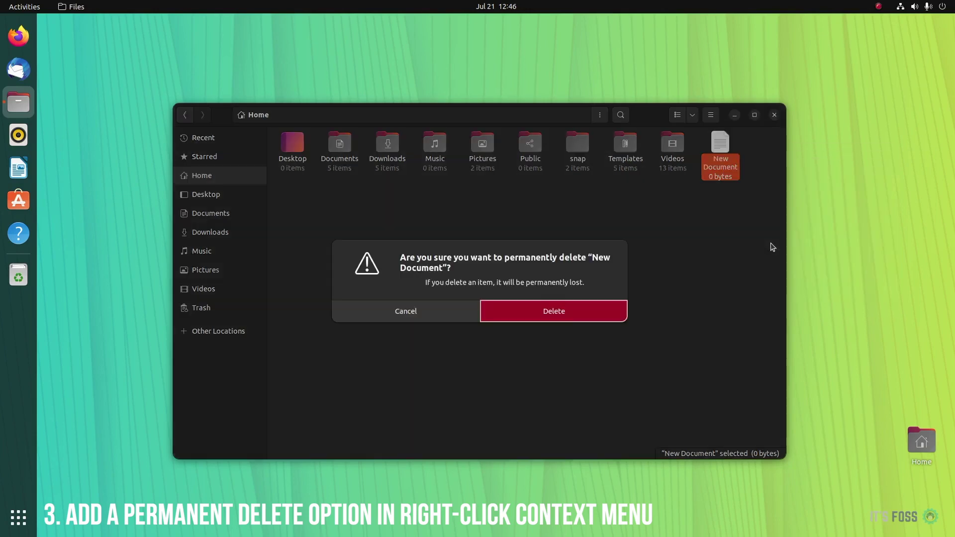
pyautogui.click(540, 312)
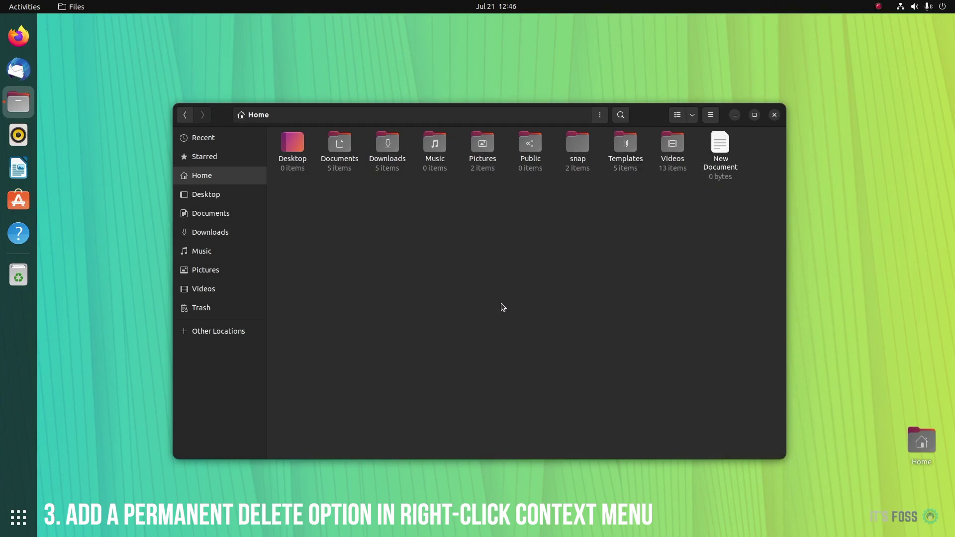
pyautogui.rightClick(721, 137)
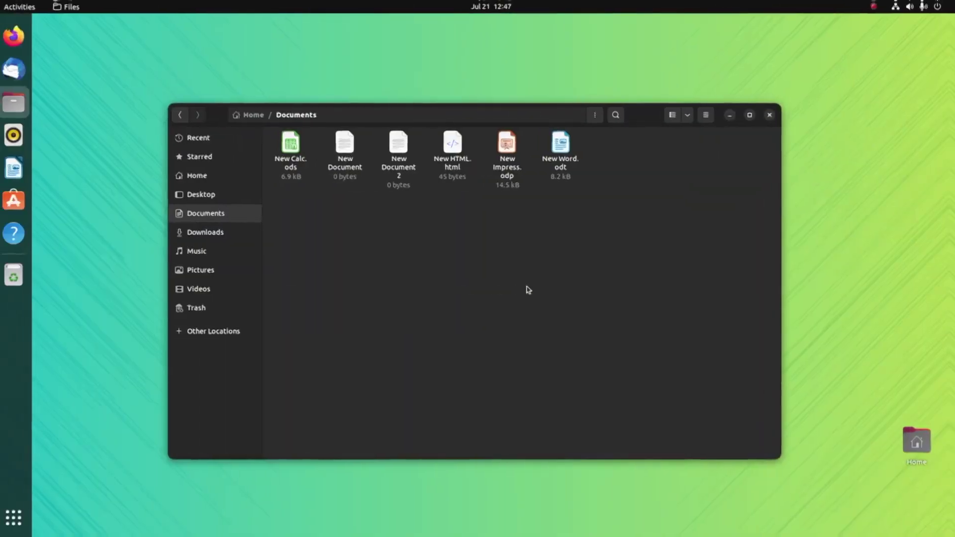
# Step: Select all six files in Documents, view their context menu, then dismiss it and clear the selection
pyautogui.moveTo(582, 247); pyautogui.dragTo(294, 151)
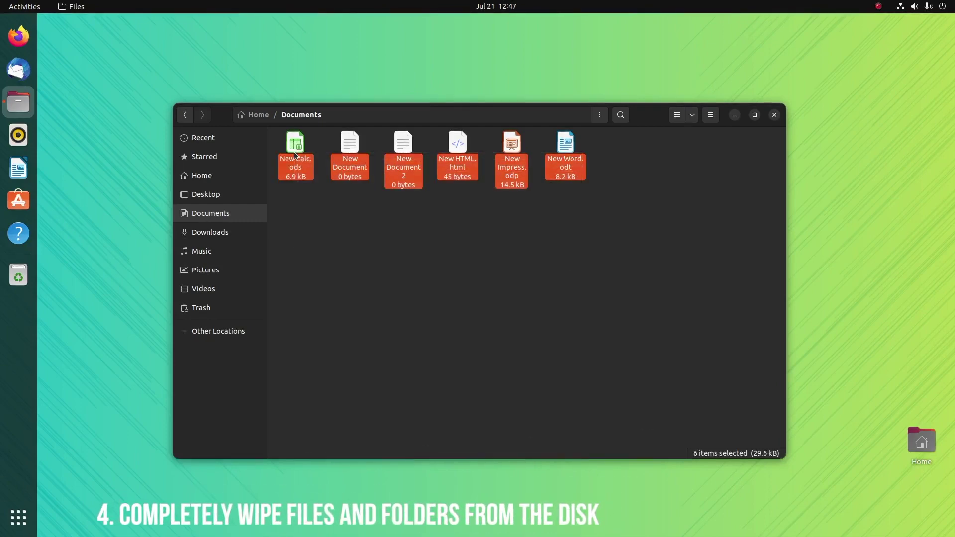
pyautogui.rightClick(295, 153)
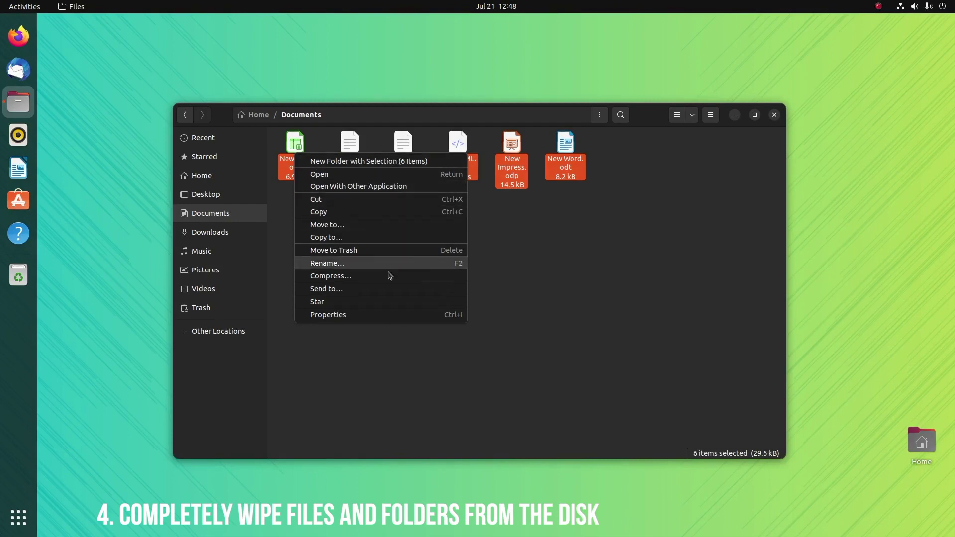
pyautogui.click(444, 377)
pyautogui.click(532, 254)
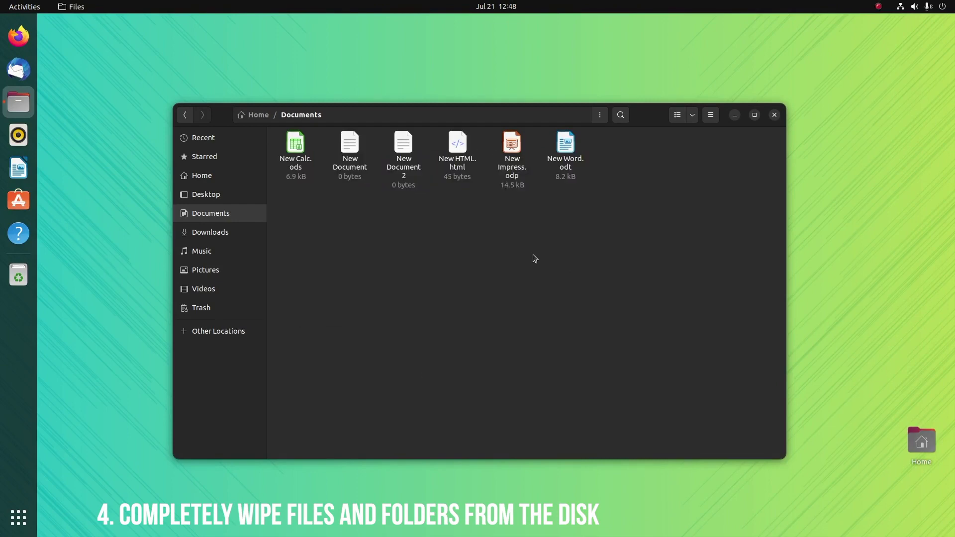
# Step: Launch Terminal and run 'sudo apt install nautilus-wipe' with the admin password
pyautogui.press('super')
pyautogui.write('ter')
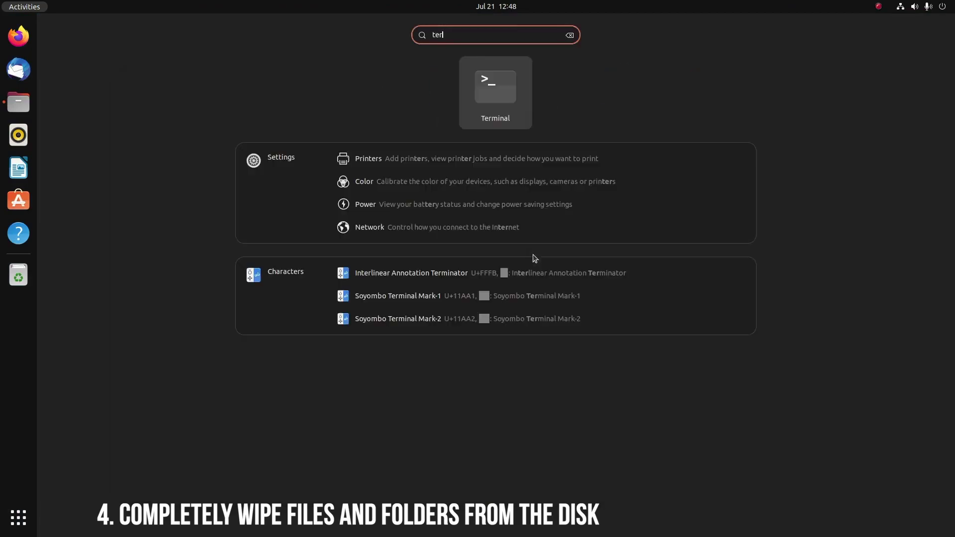
pyautogui.press('Return')
pyautogui.write('sudo apt install nautilus-wipe')
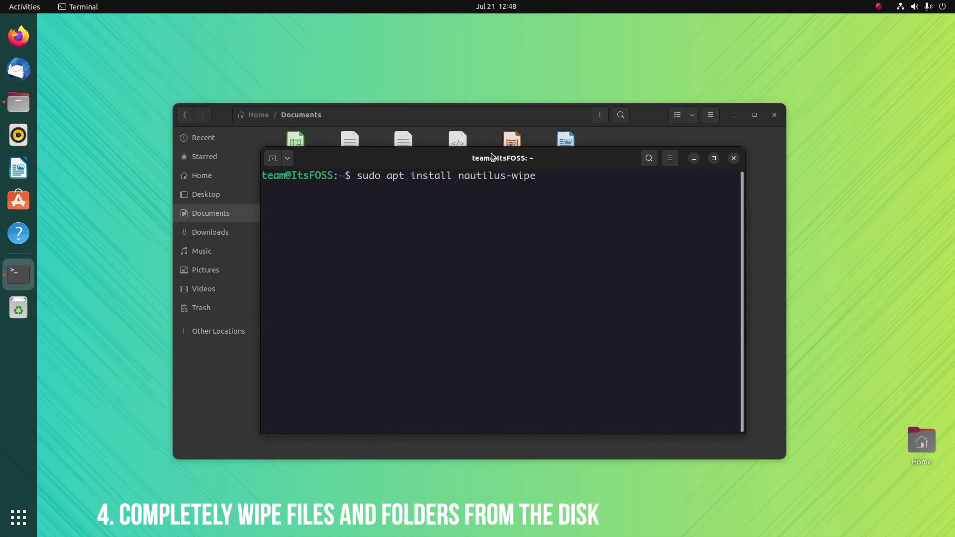
pyautogui.press('Return')
pyautogui.press('Return')
pyautogui.press('Return')
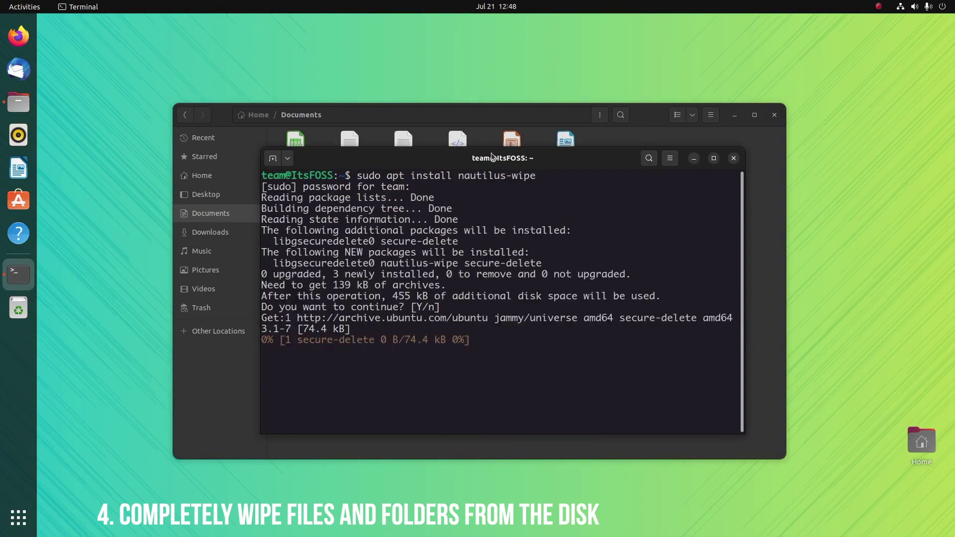
pyautogui.write('clear')
# Step: Clear the terminal, run 'nautilus -q', and open the app search to relaunch Files
pyautogui.press('Return')
pyautogui.write('nautilus')
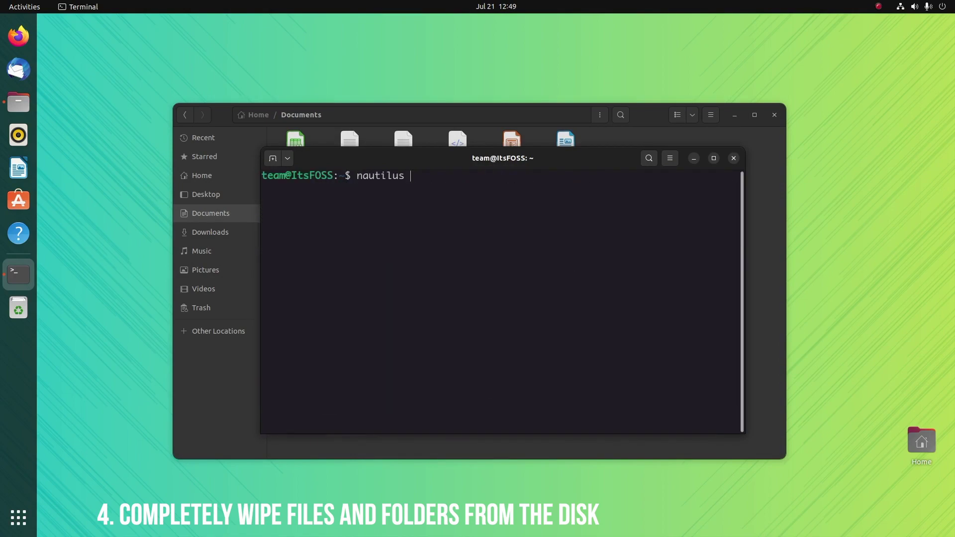
pyautogui.write('-q')
pyautogui.press('Return')
pyautogui.press('super')
pyautogui.write('nau')
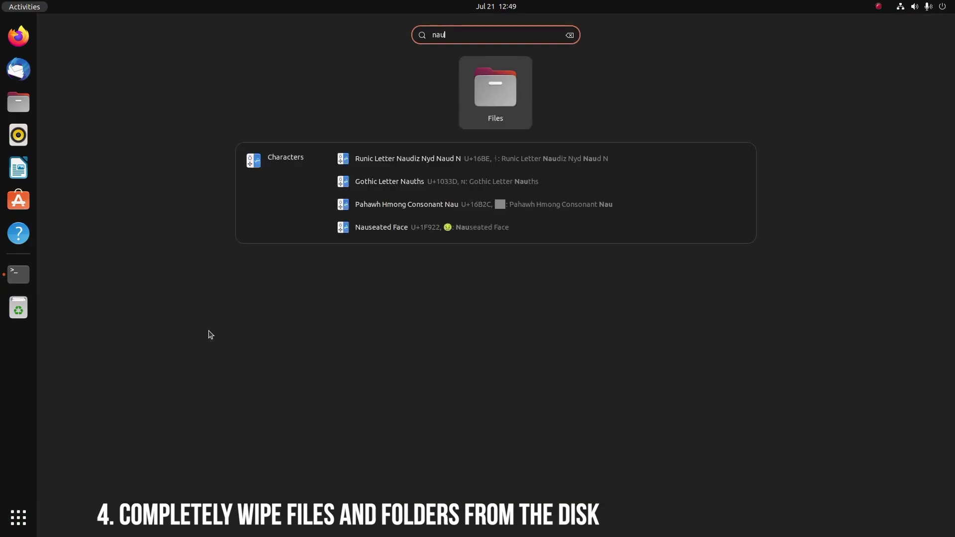
pyautogui.write('tilu')
pyautogui.press('Return')
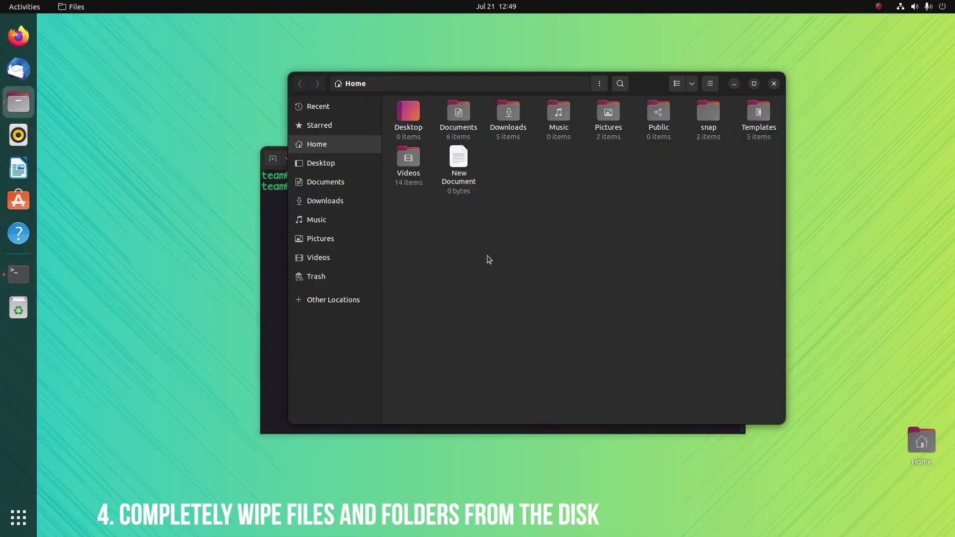
# Step: Select all six Documents files and show their context menu with the new Wipe actions
pyautogui.doubleClick(465, 120)
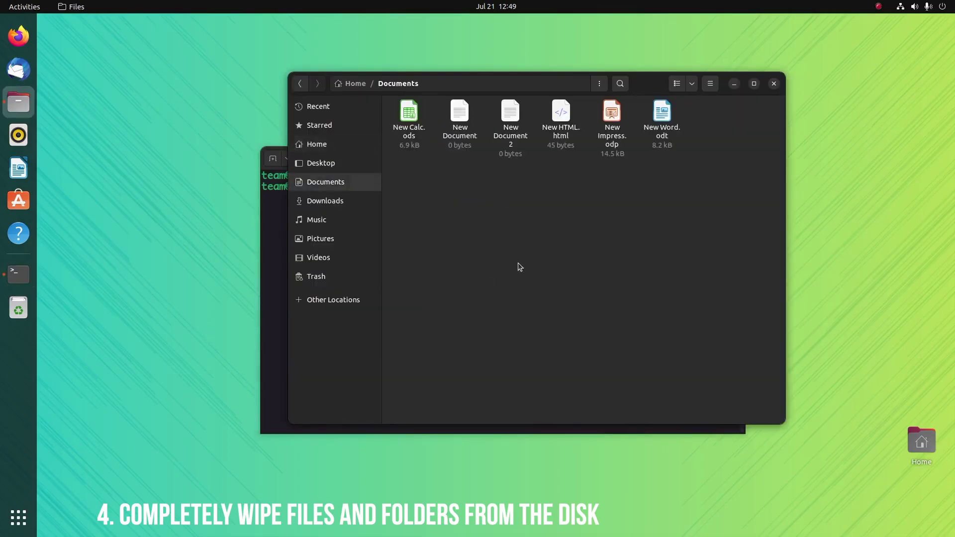
pyautogui.moveTo(698, 217); pyautogui.dragTo(405, 120)
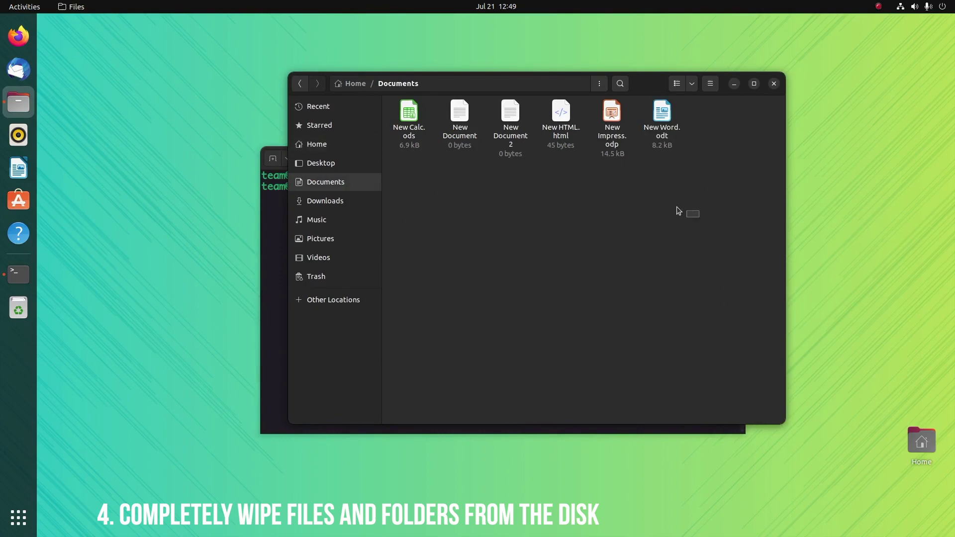
pyautogui.rightClick(405, 119)
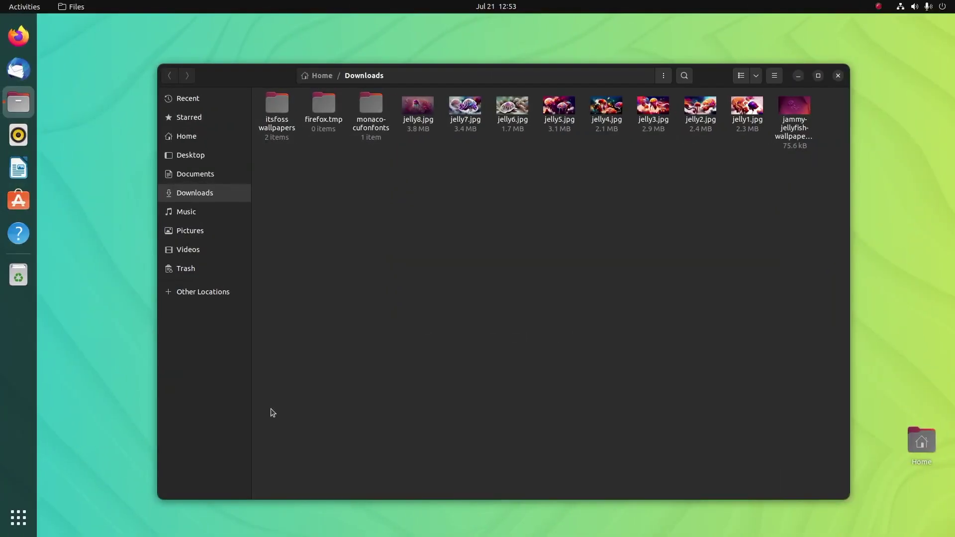
# Step: Launch Terminal from the app grid and run 'sudo apt install gnome-sushi' with the password
pyautogui.press('super+a')
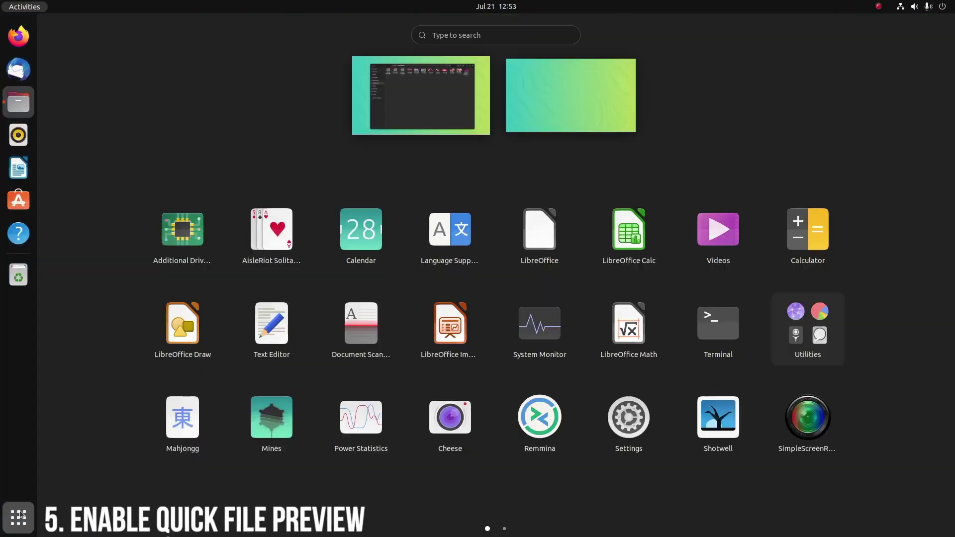
pyautogui.write('ter')
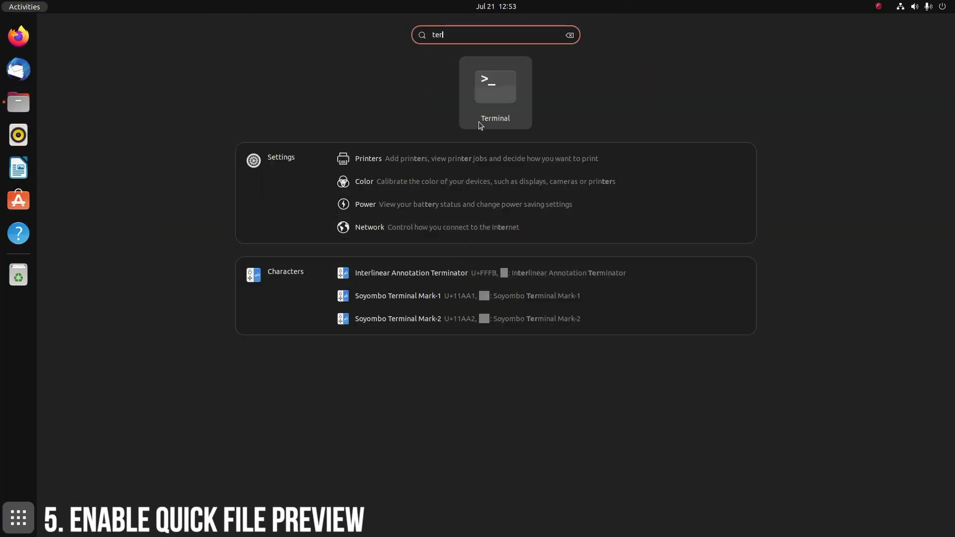
pyautogui.click(483, 98)
pyautogui.moveTo(390, 37)
pyautogui.mouseDown()
pyautogui.moveTo(635, 155)
pyautogui.moveTo(618, 164)
pyautogui.mouseUp()
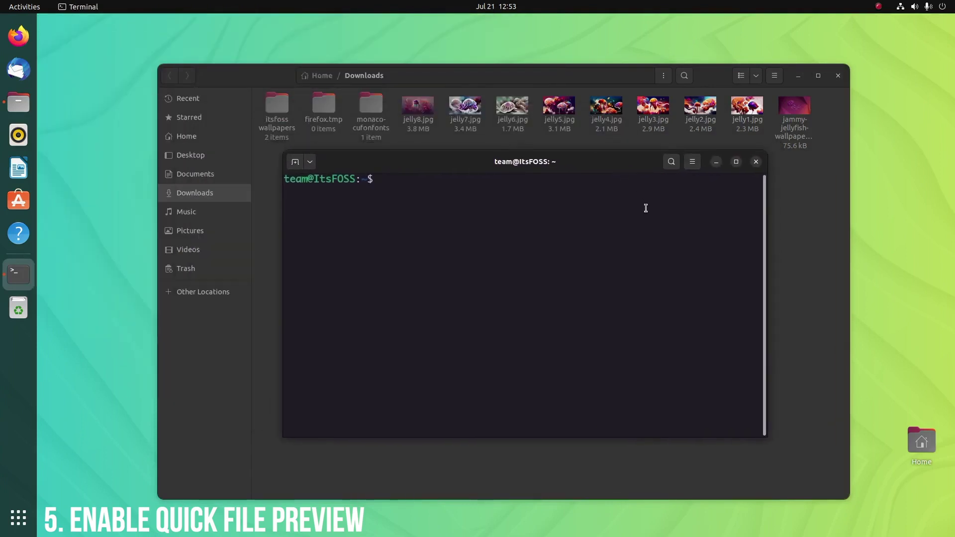
pyautogui.write('sudo apt ')
pyautogui.write('install gnome-sushi')
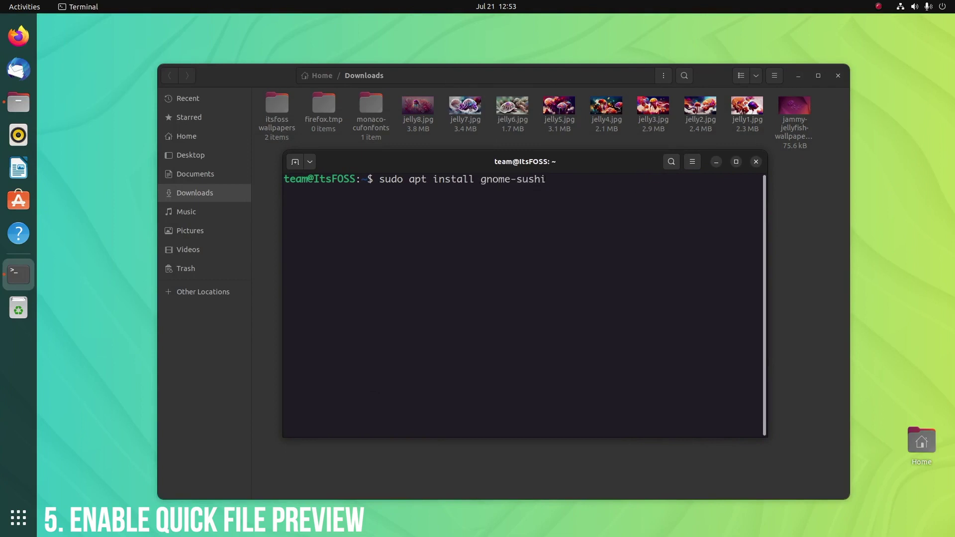
pyautogui.press('Return')
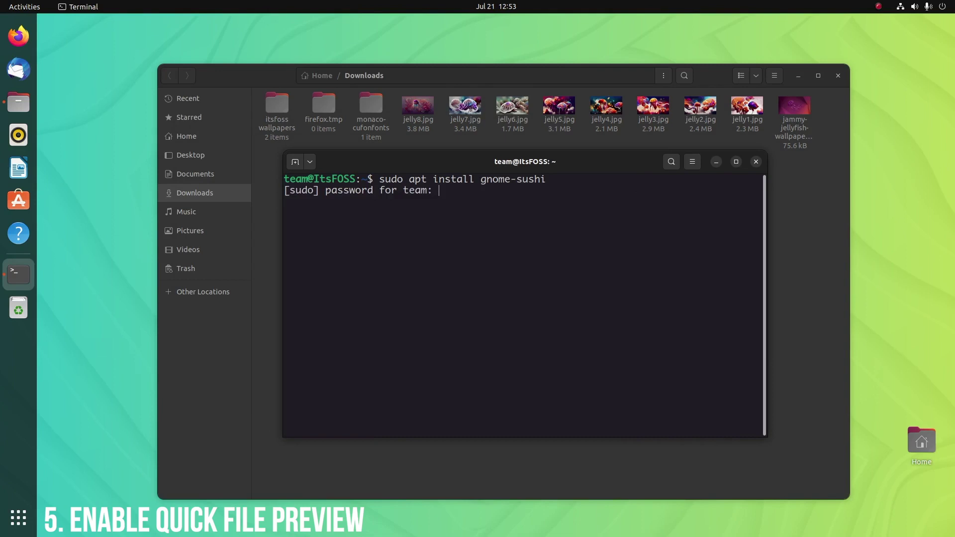
pyautogui.press('Return')
pyautogui.press('Return')
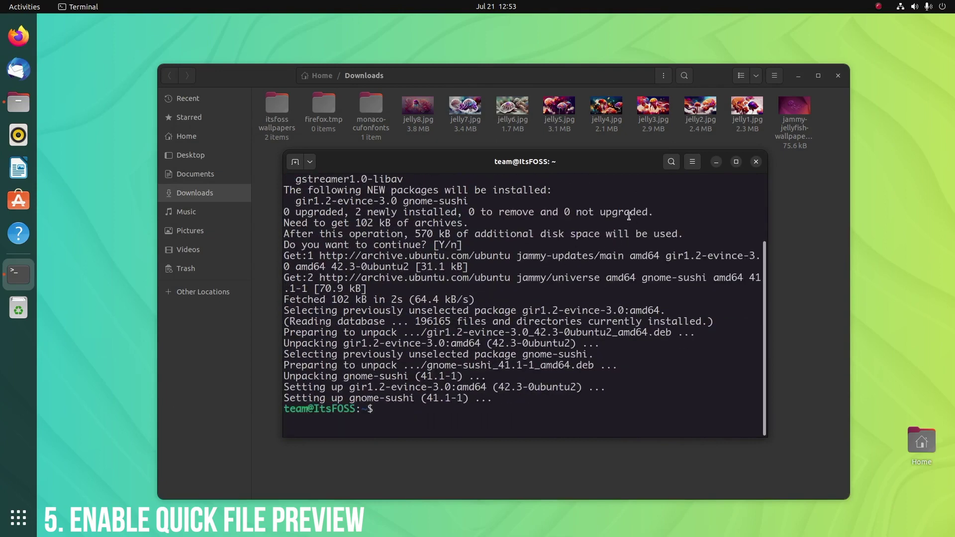
pyautogui.write('clear')
# Step: Clear the terminal and run 'nautilus -q' to quit the file manager
pyautogui.press('Return')
pyautogui.write('nauti')
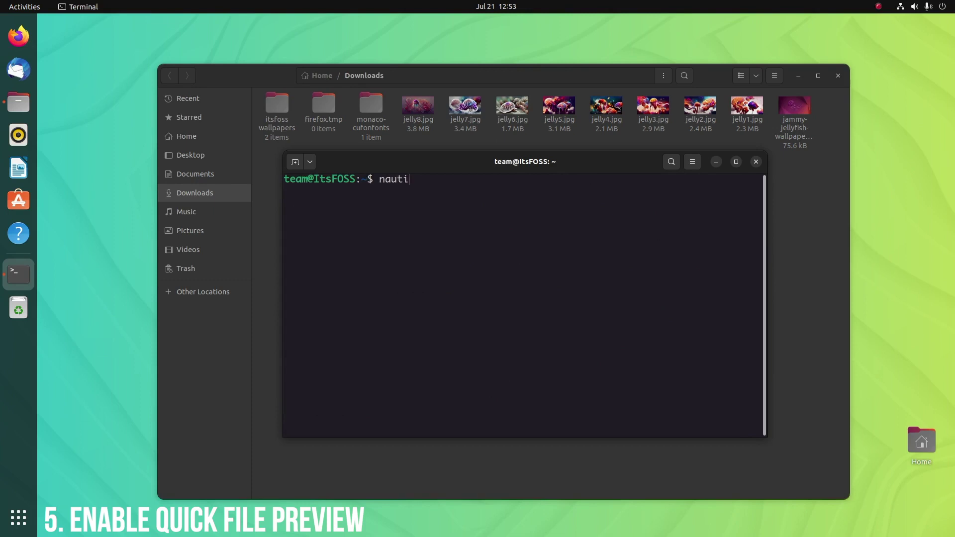
pyautogui.write('lus -q')
pyautogui.press('Return')
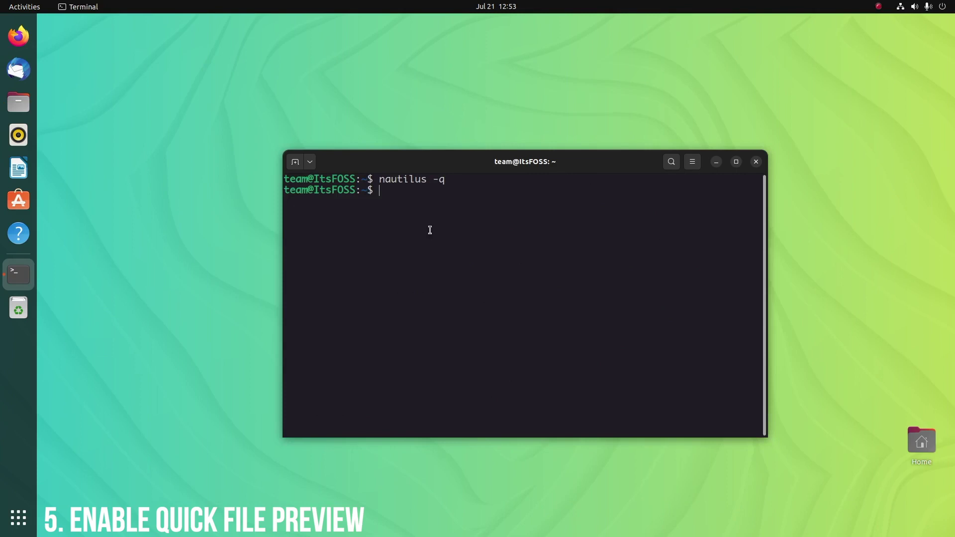
# Step: Close the terminal, relaunch Files, and select jelly8.jpg in Downloads for quick preview
pyautogui.click(755, 162)
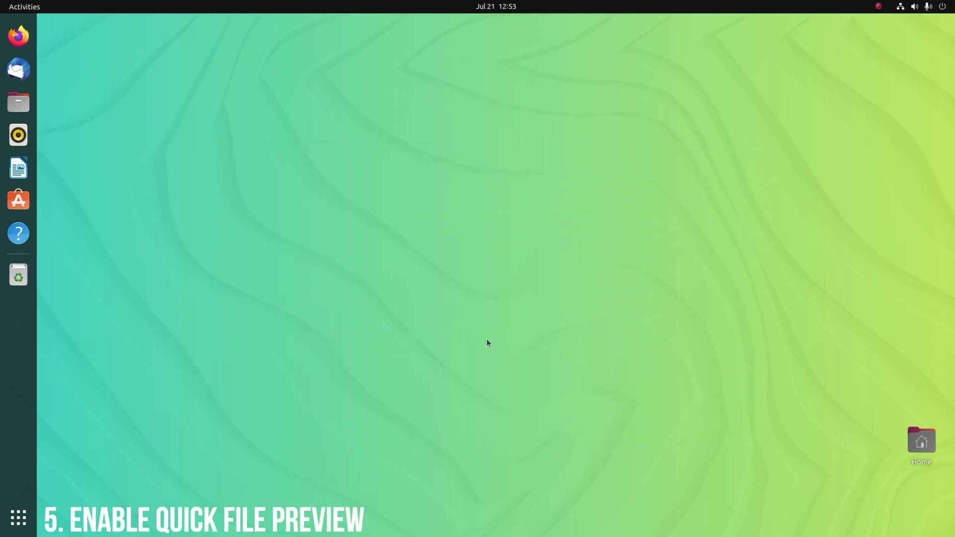
pyautogui.click(18, 102)
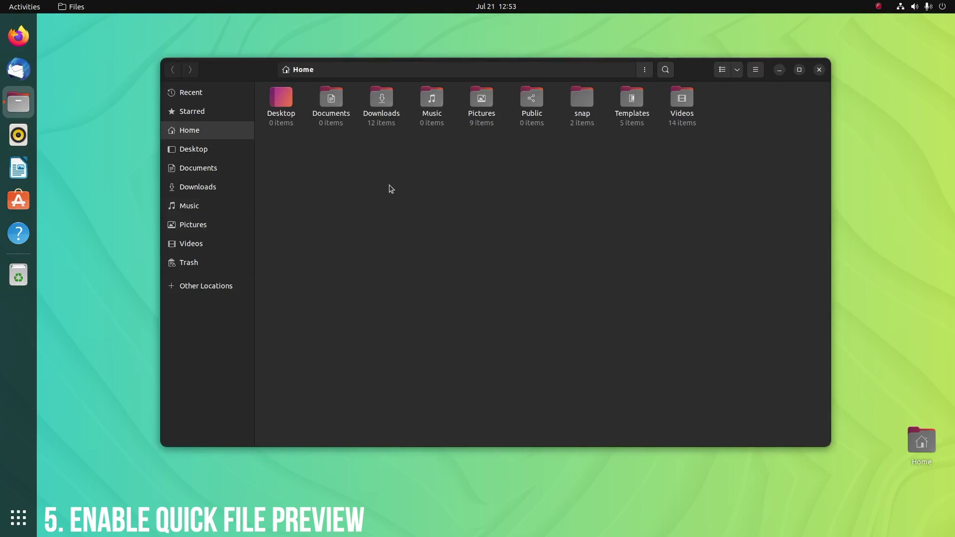
pyautogui.doubleClick(387, 111)
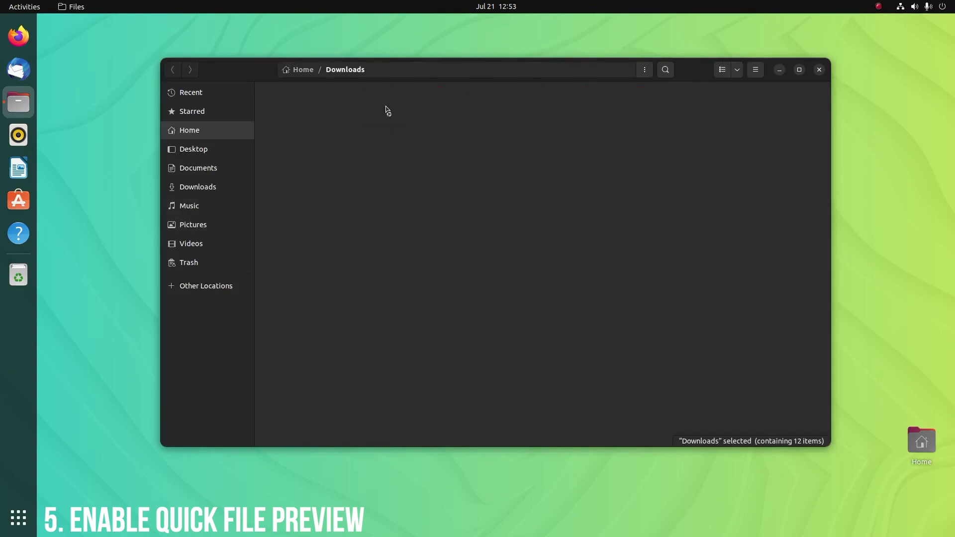
pyautogui.click(418, 112)
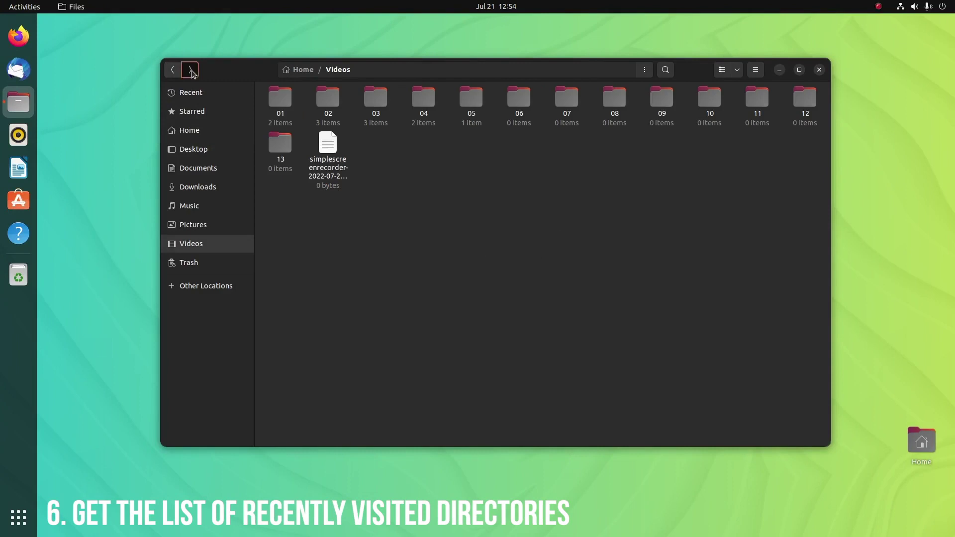
# Step: Return to Home via the Back button's history list of visited folders
pyautogui.click(172, 70)
pyautogui.rightClick(169, 71)
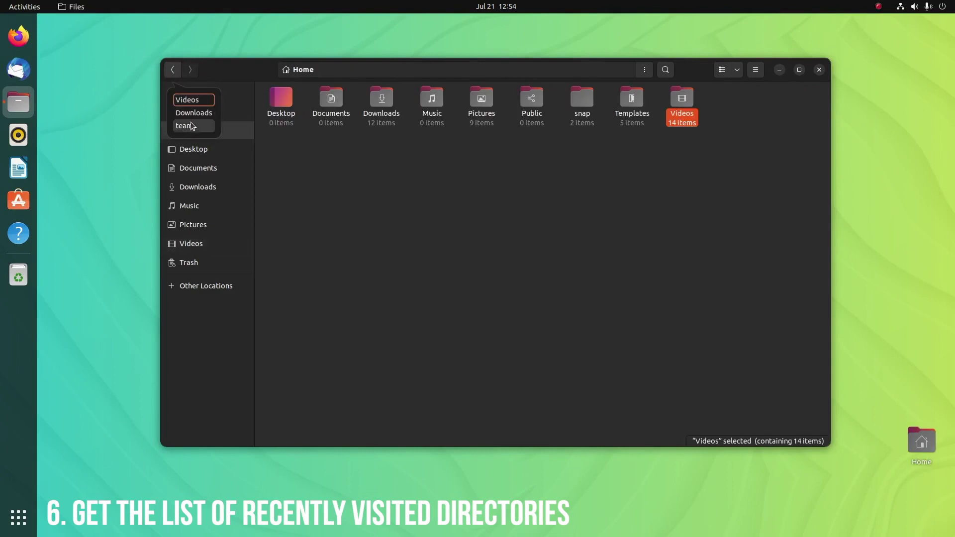
pyautogui.click(325, 209)
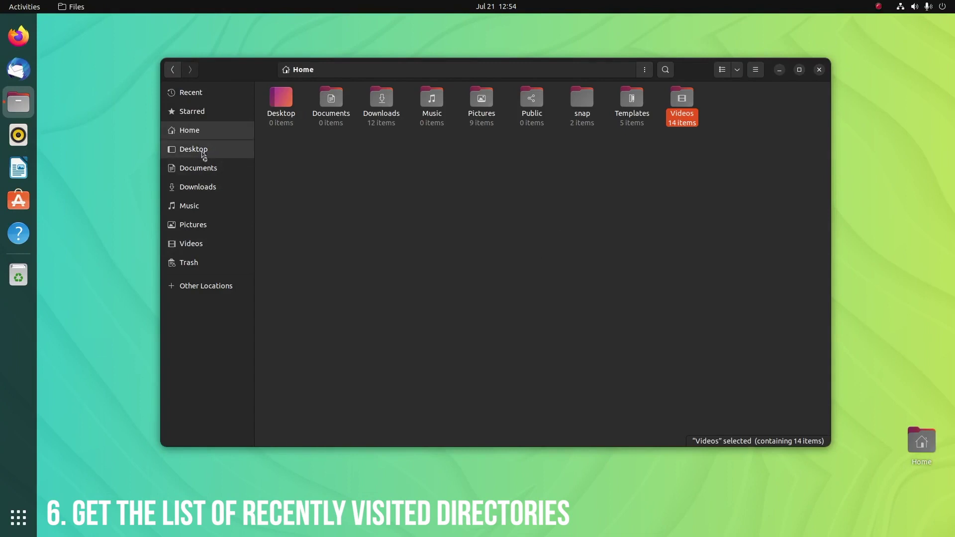
# Step: Visit Desktop, Documents, Downloads, Music, Pictures and Videos from the sidebar, then Home
pyautogui.click(206, 155)
pyautogui.click(209, 172)
pyautogui.click(212, 189)
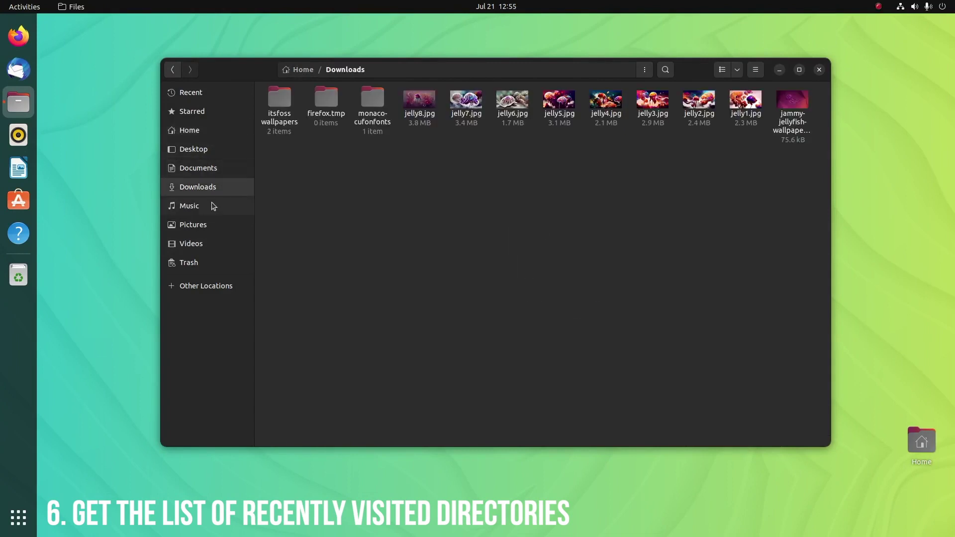
pyautogui.click(211, 205)
pyautogui.click(209, 226)
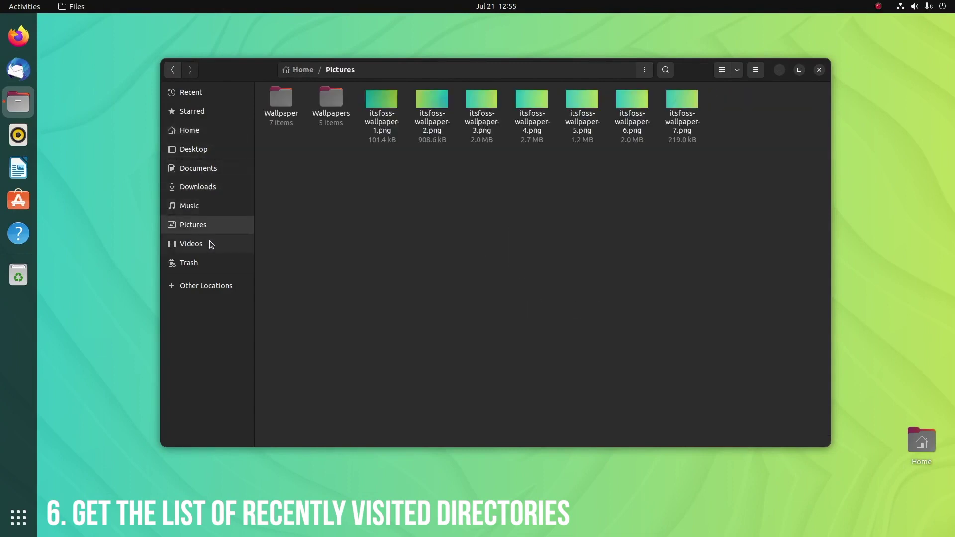
pyautogui.click(209, 244)
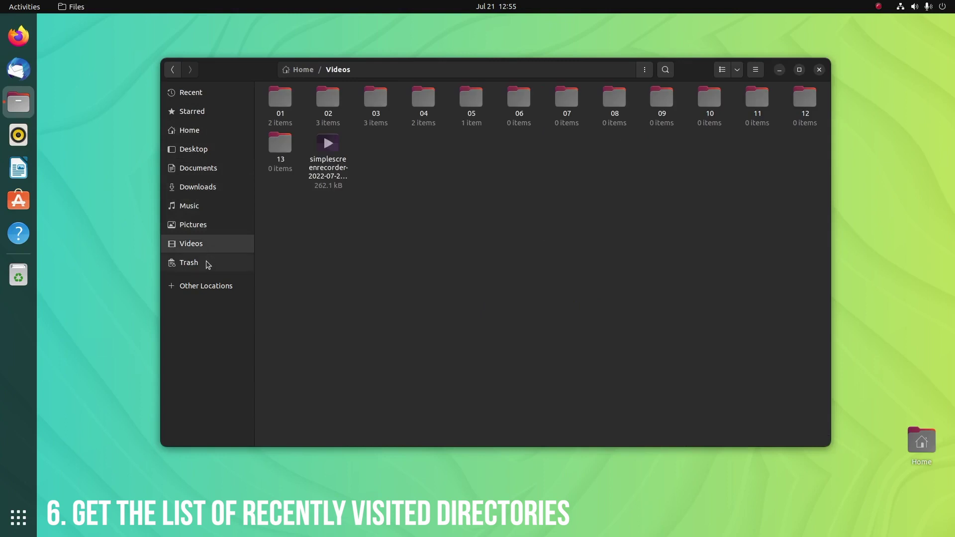
pyautogui.click(198, 132)
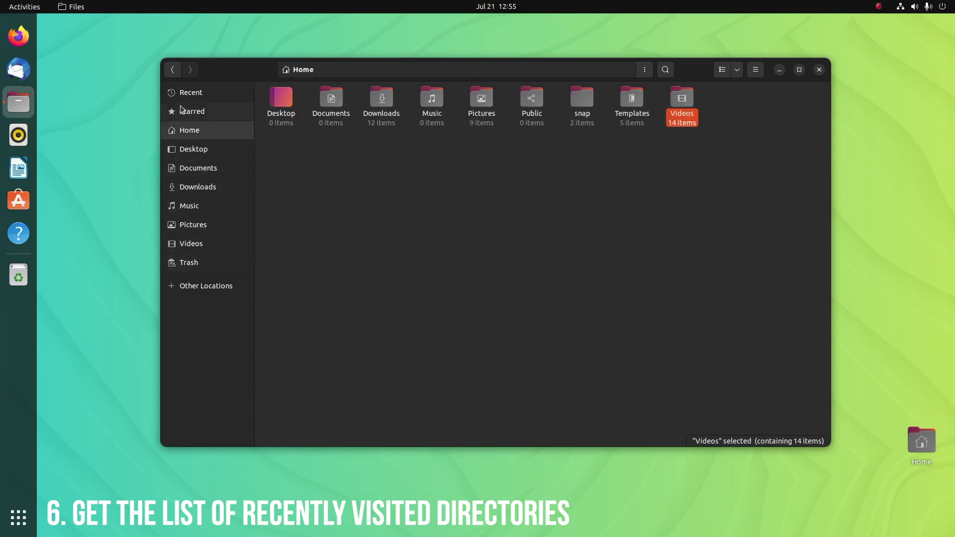
# Step: Jump to Pictures from the Back history and show the visited-folder list again
pyautogui.rightClick(177, 73)
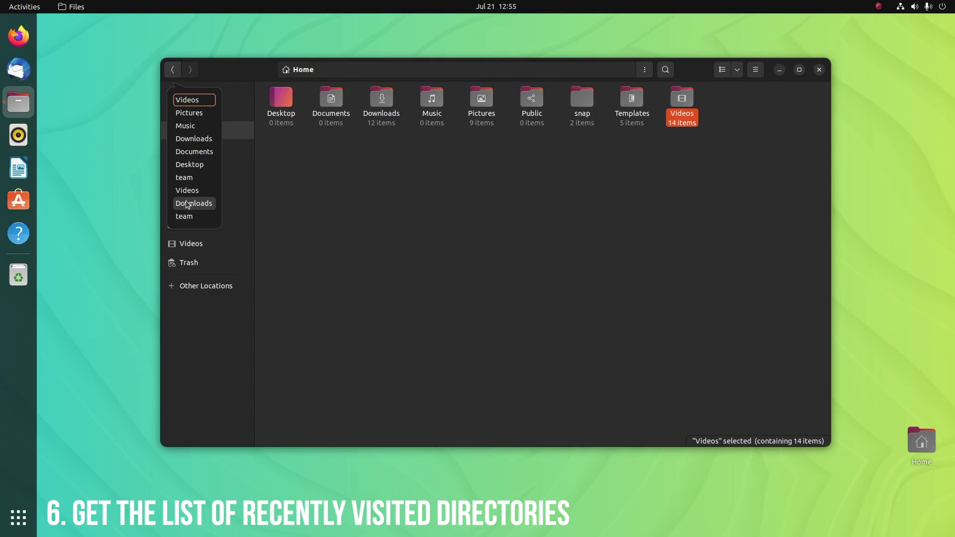
pyautogui.click(198, 115)
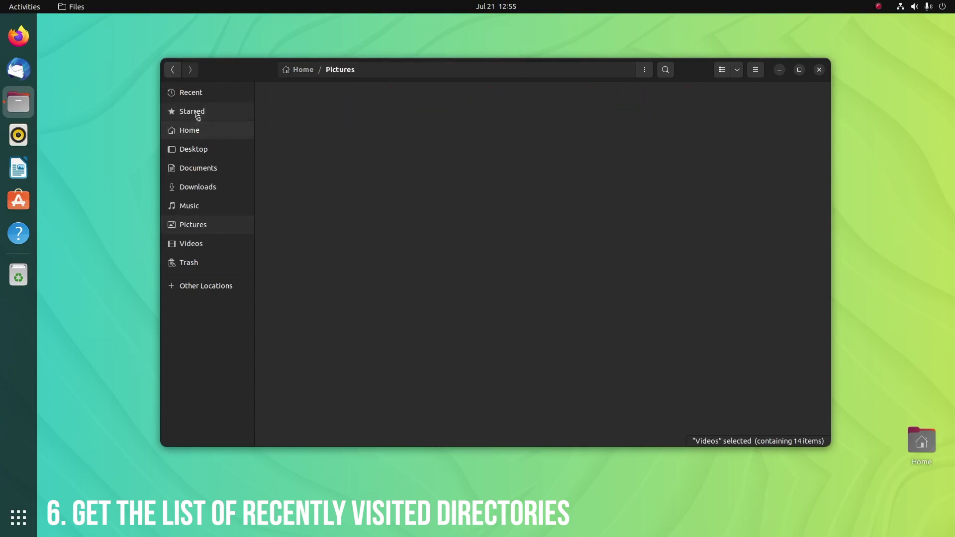
pyautogui.rightClick(173, 75)
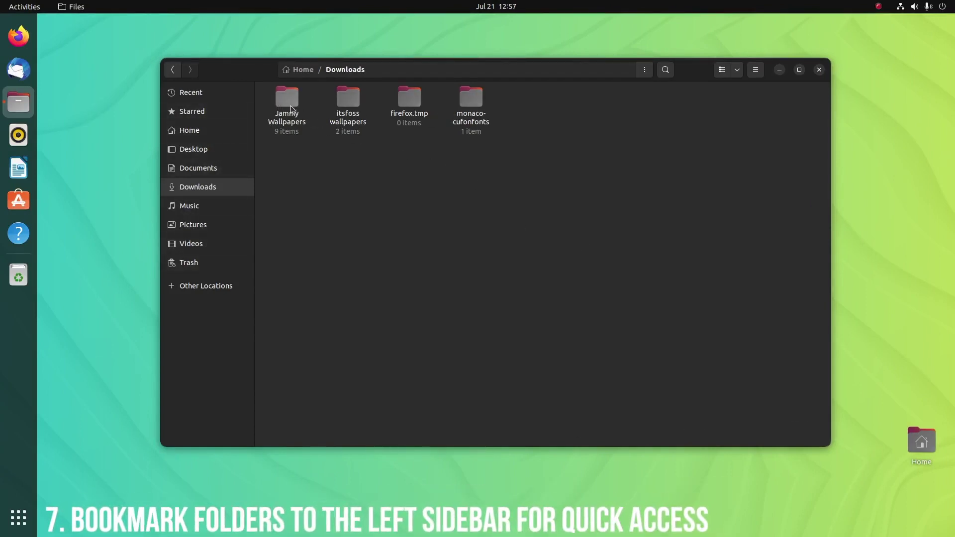
# Step: Bookmark Jammy Wallpapers and itsfoss wallpapers in the sidebar, Jammy Wallpapers above
pyautogui.moveTo(290, 105); pyautogui.dragTo(231, 292)
pyautogui.click(346, 114)
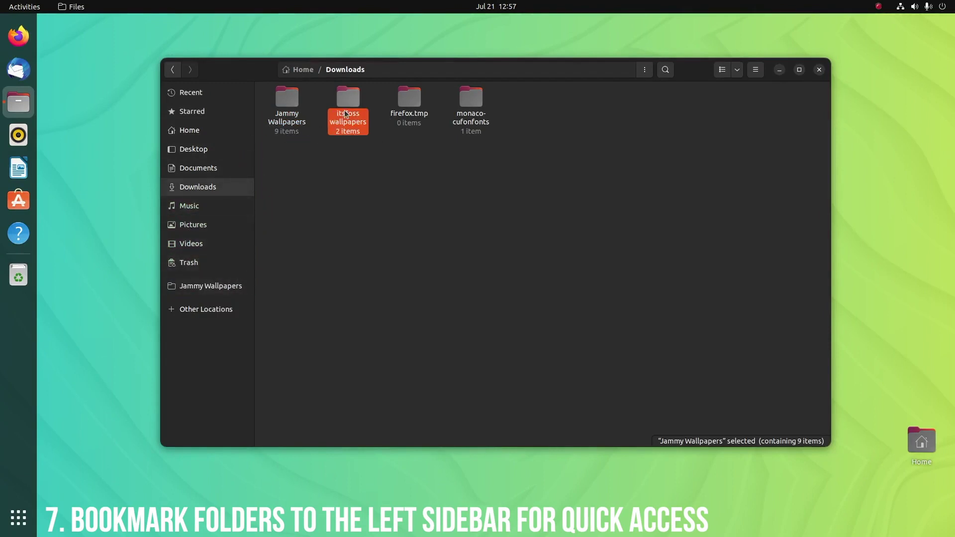
pyautogui.moveTo(345, 114); pyautogui.dragTo(239, 292)
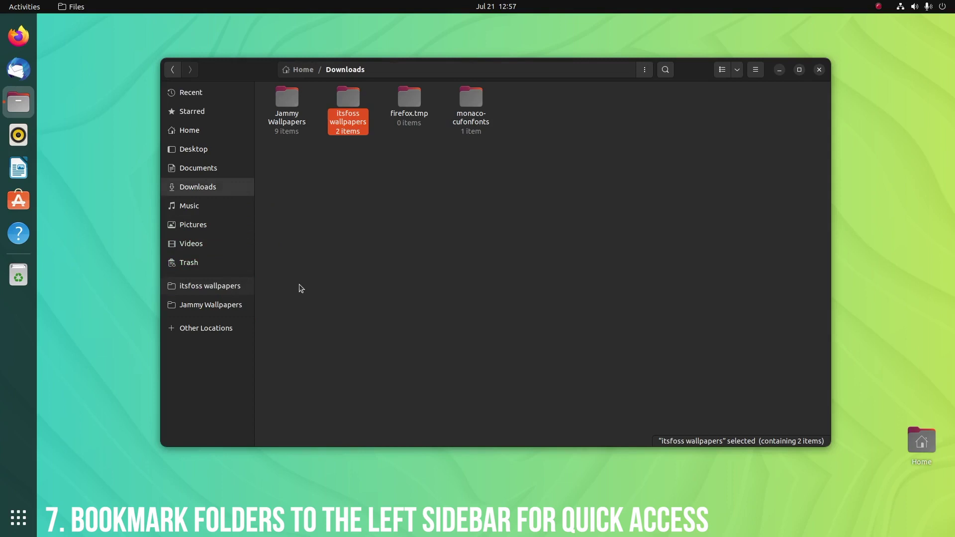
pyautogui.moveTo(182, 309); pyautogui.dragTo(180, 284)
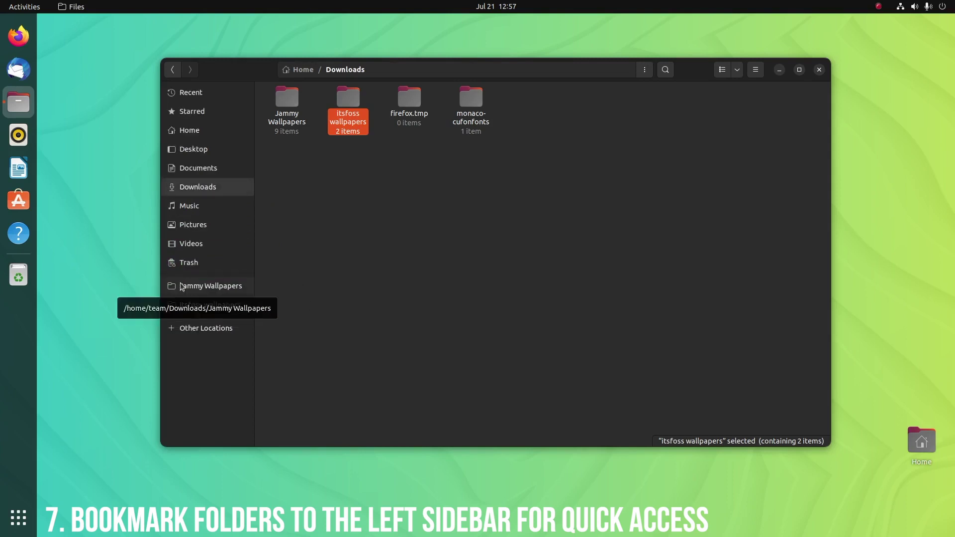
# Step: Browse the two new bookmarks, then view and dismiss the actions menu for unnamed.png
pyautogui.click(221, 291)
pyautogui.click(206, 308)
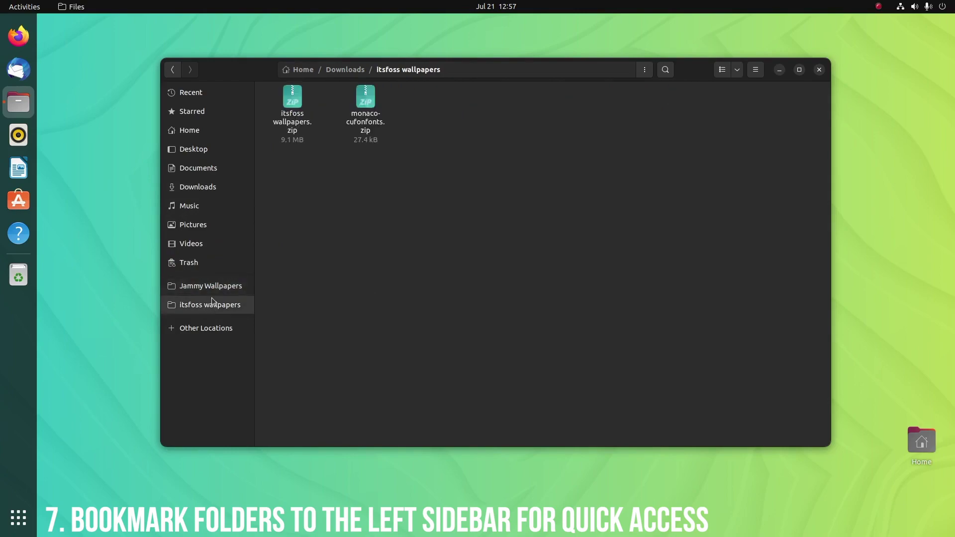
pyautogui.click(211, 290)
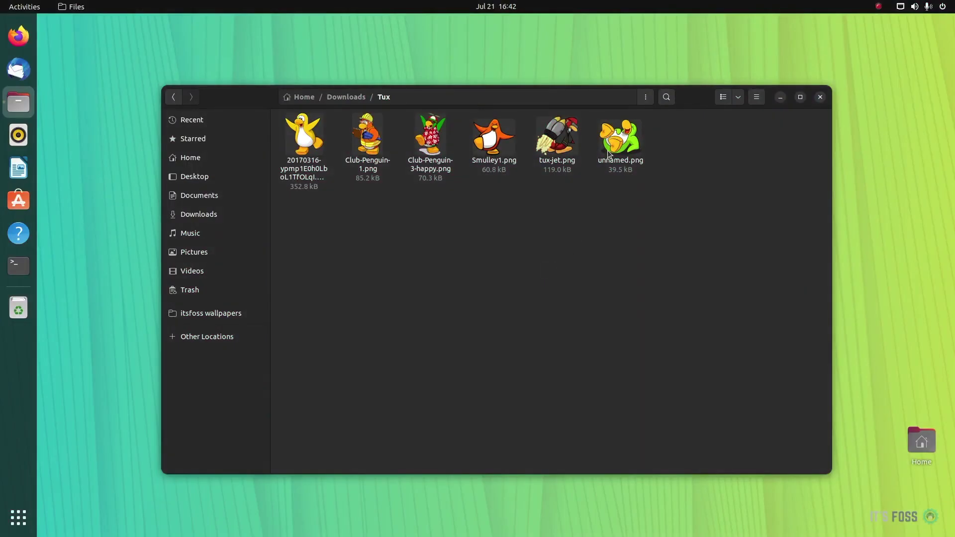
pyautogui.rightClick(609, 151)
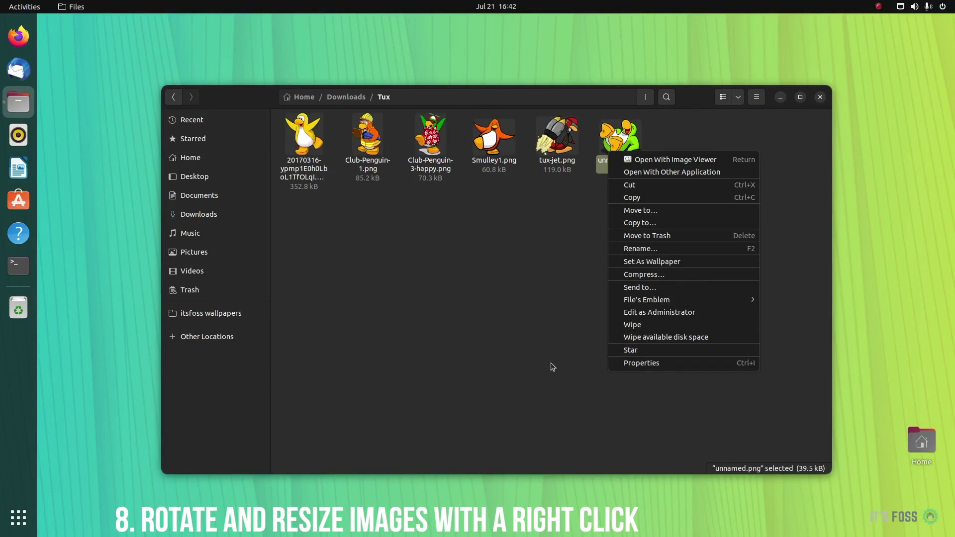
pyautogui.click(508, 251)
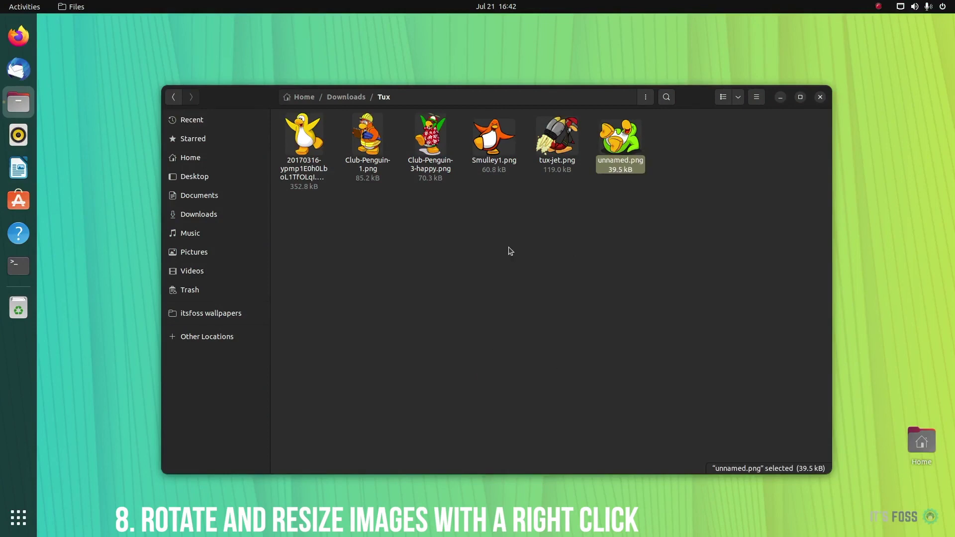
# Step: Install imagemagick and nautilus-image-converter with apt, clear, and quit Files with 'nautilus -q'
pyautogui.click(18, 263)
pyautogui.write('apt in')
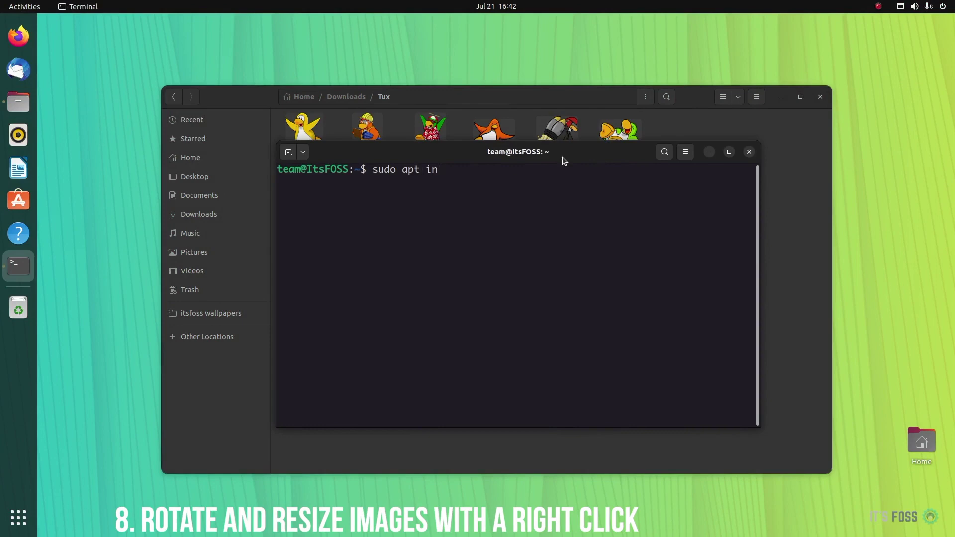
pyautogui.write('stall imagemagick nau')
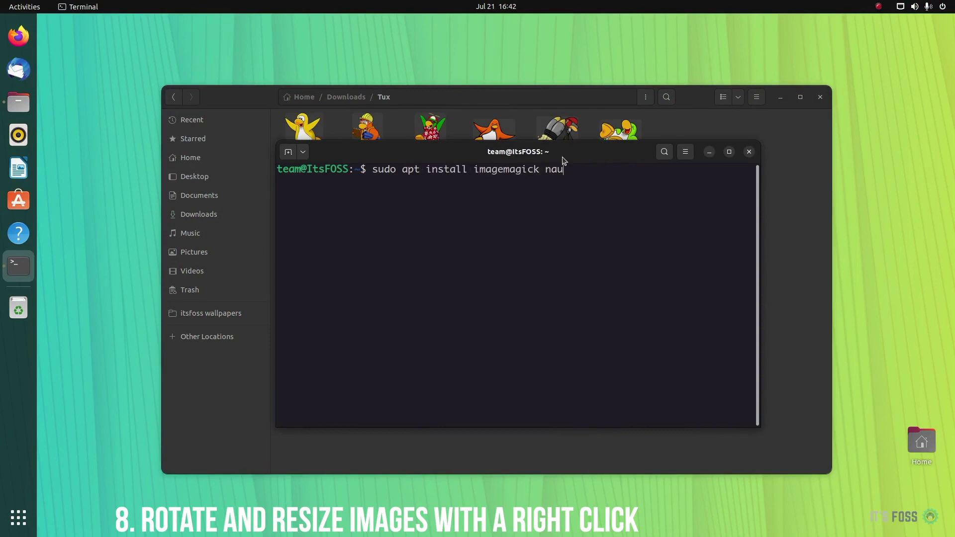
pyautogui.write('tilus-image-co')
pyautogui.write('nverter')
pyautogui.press('Return')
pyautogui.press('Return')
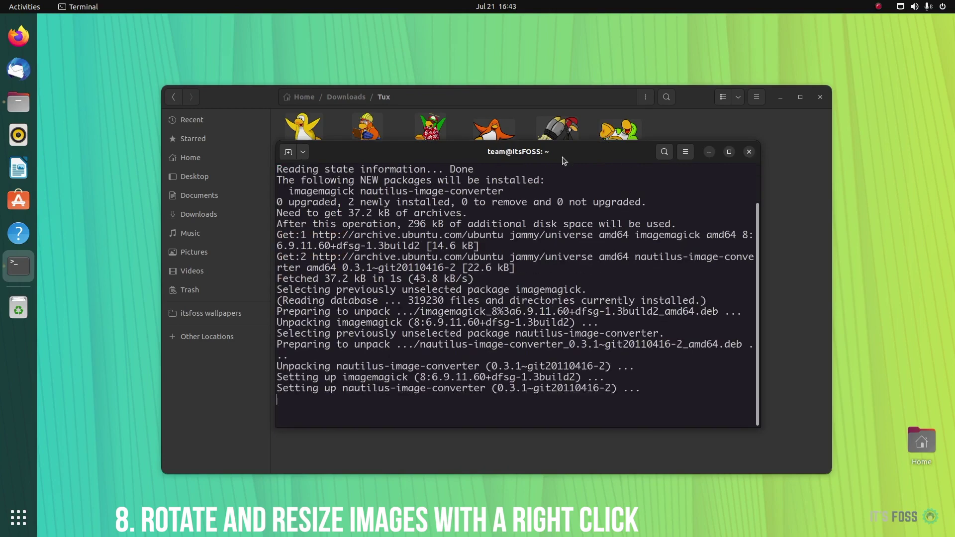
pyautogui.write('lear')
pyautogui.press('Return')
pyautogui.write('nautilus -')
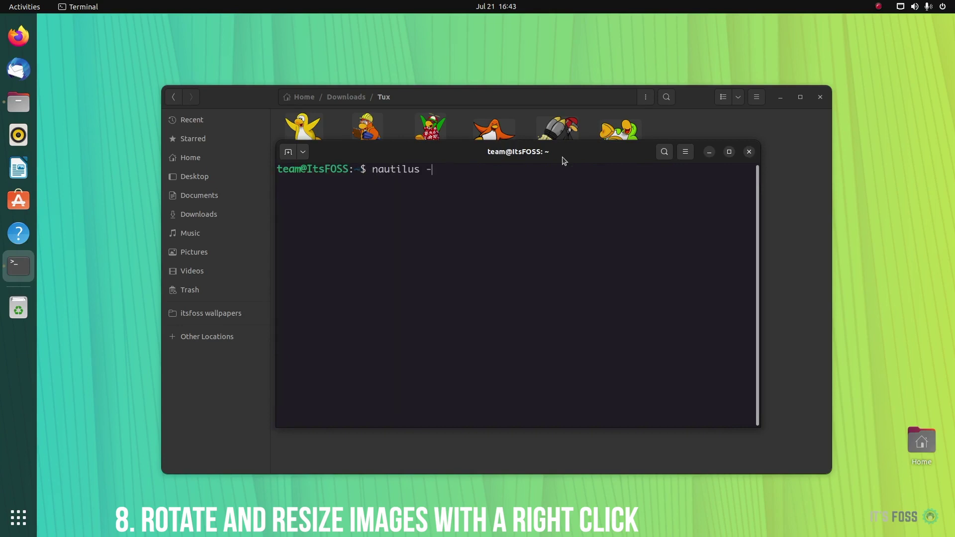
pyautogui.write('q')
pyautogui.press('Return')
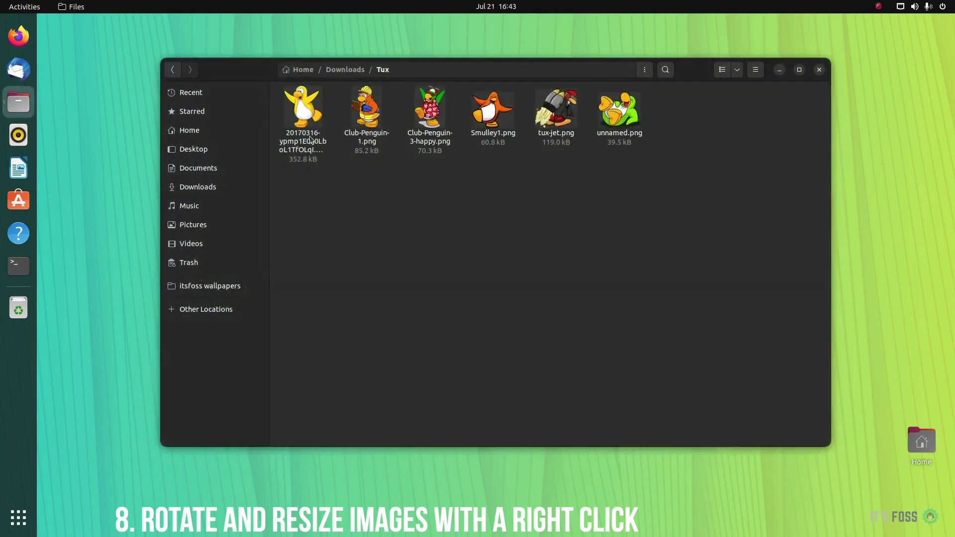
# Step: Resize the first penguin image using the Scale (50 percent) option to create a half-size copy
pyautogui.rightClick(297, 114)
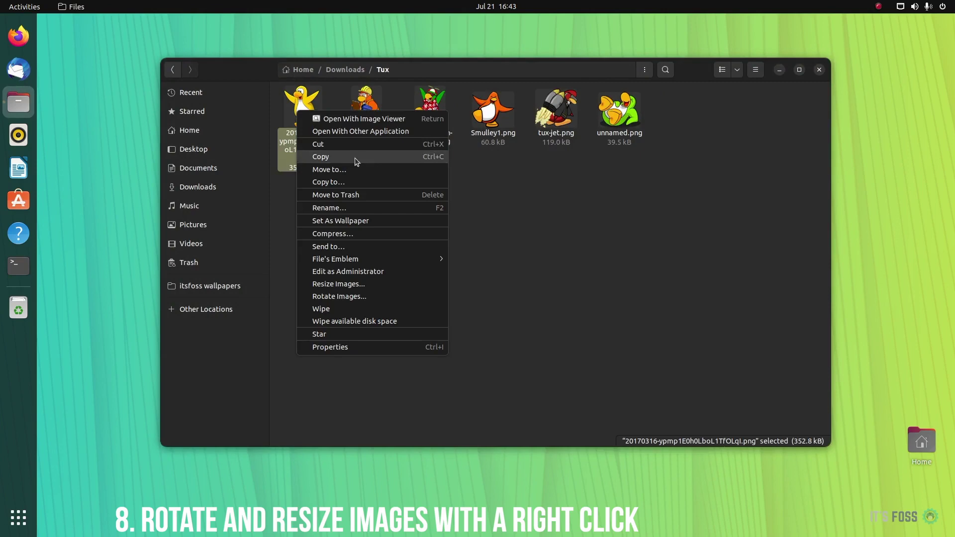
pyautogui.click(351, 284)
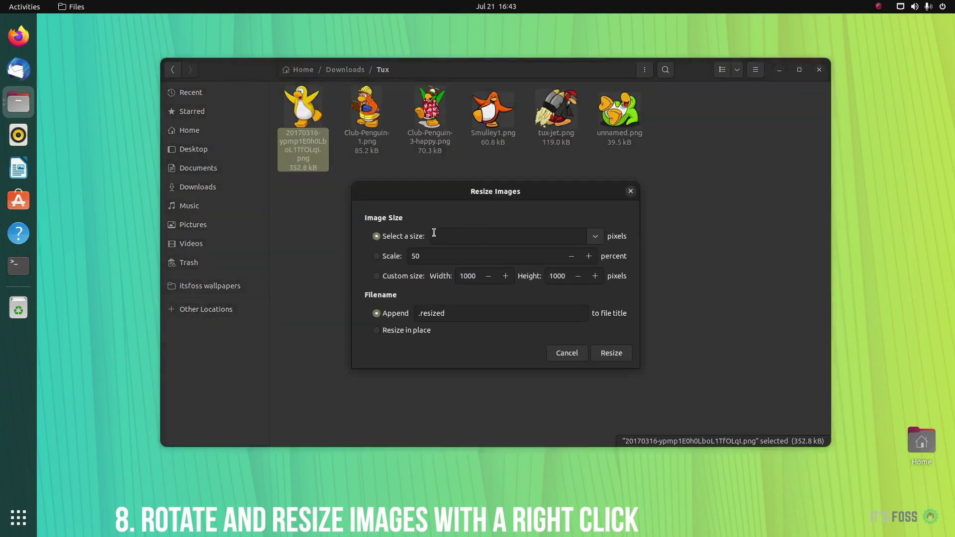
pyautogui.click(377, 256)
pyautogui.click(603, 354)
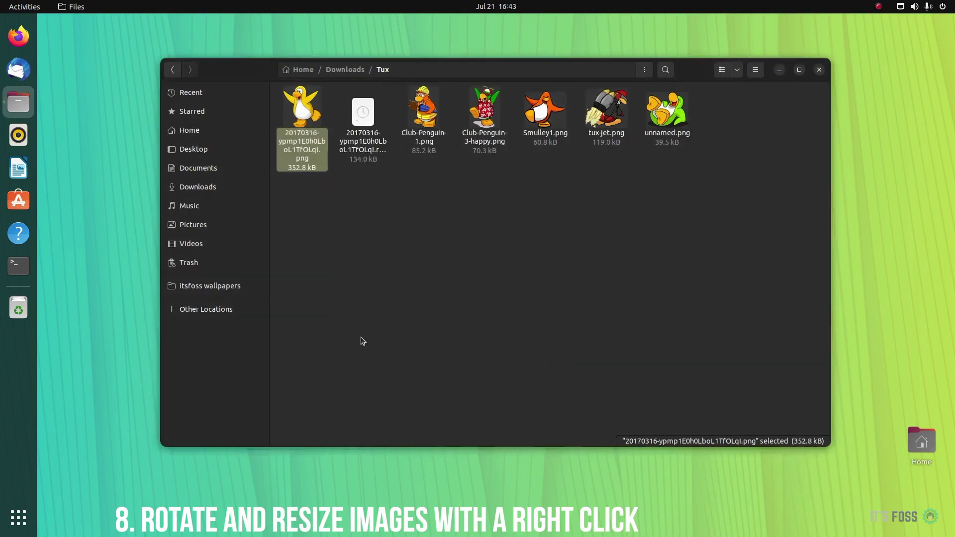
pyautogui.click(362, 143)
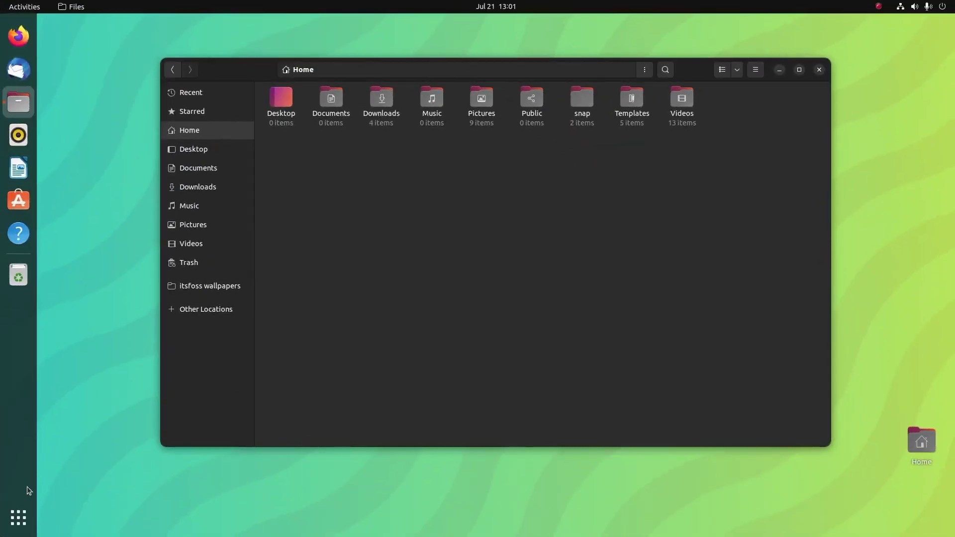
# Step: Launch Terminal from the app grid and run 'sudo apt install folder-color' with the password
pyautogui.click(18, 516)
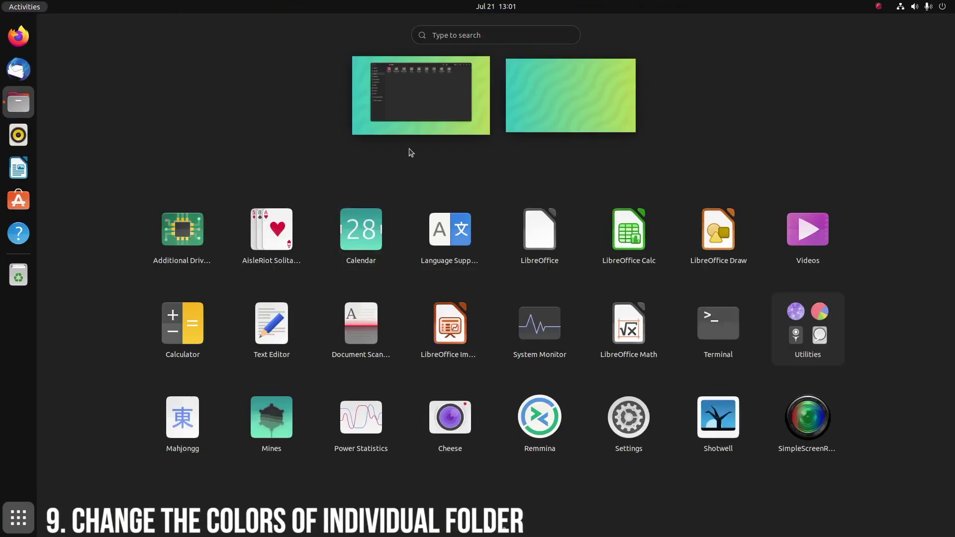
pyautogui.write('ter')
pyautogui.press('Return')
pyautogui.write('sudo')
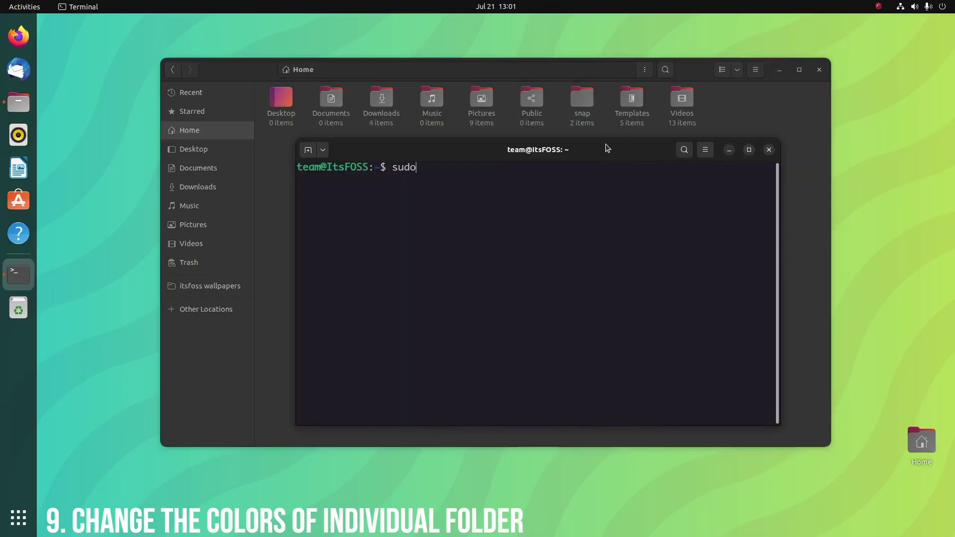
pyautogui.write(' apt install fol')
pyautogui.write('der-color')
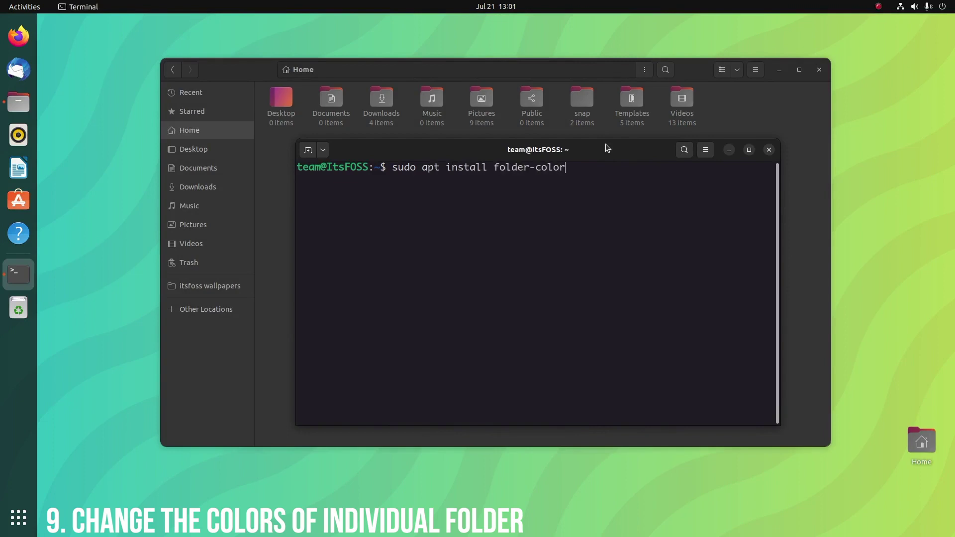
pyautogui.press('Return')
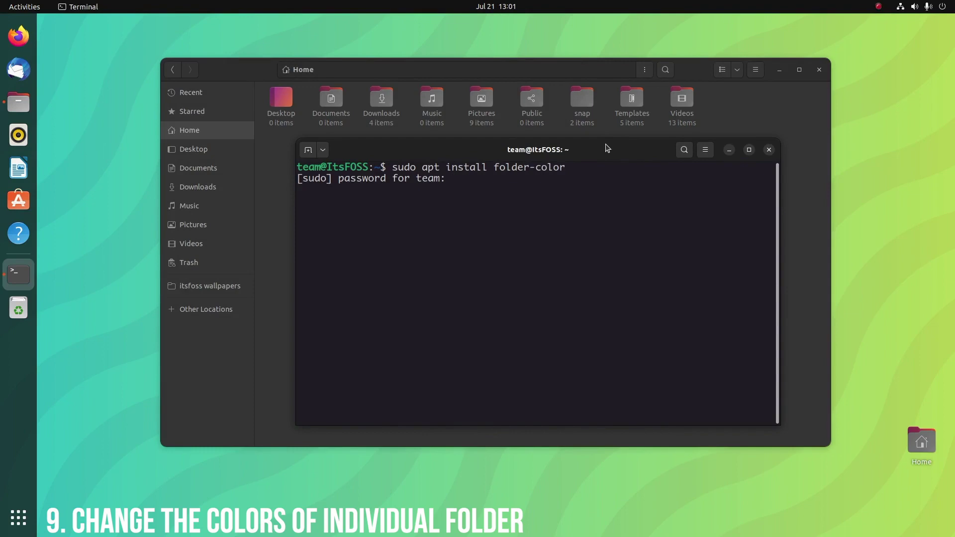
pyautogui.press('Return')
pyautogui.press('Return')
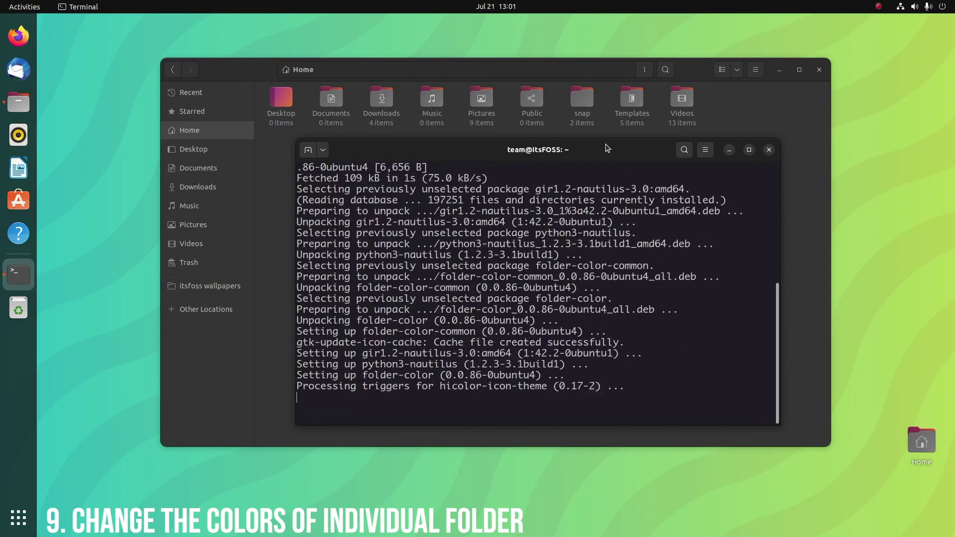
pyautogui.write('clear')
# Step: Clear the terminal, quit Files with 'nautilus -q' and close the terminal window
pyautogui.press('Return')
pyautogui.write('nautilus -q')
pyautogui.press('Return')
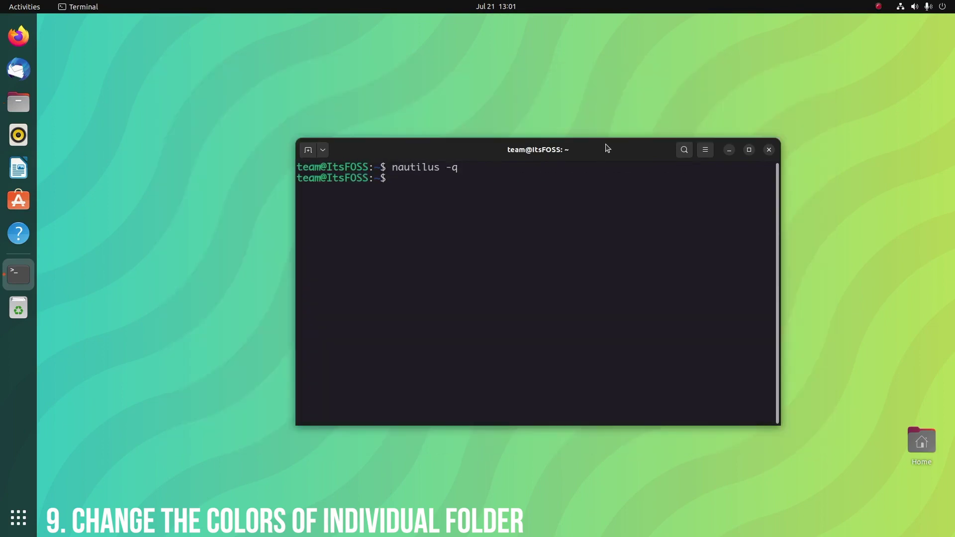
pyautogui.click(768, 150)
# Step: Reopen Files at Home and colour the Downloads folder blue via Folder's Color
pyautogui.click(18, 103)
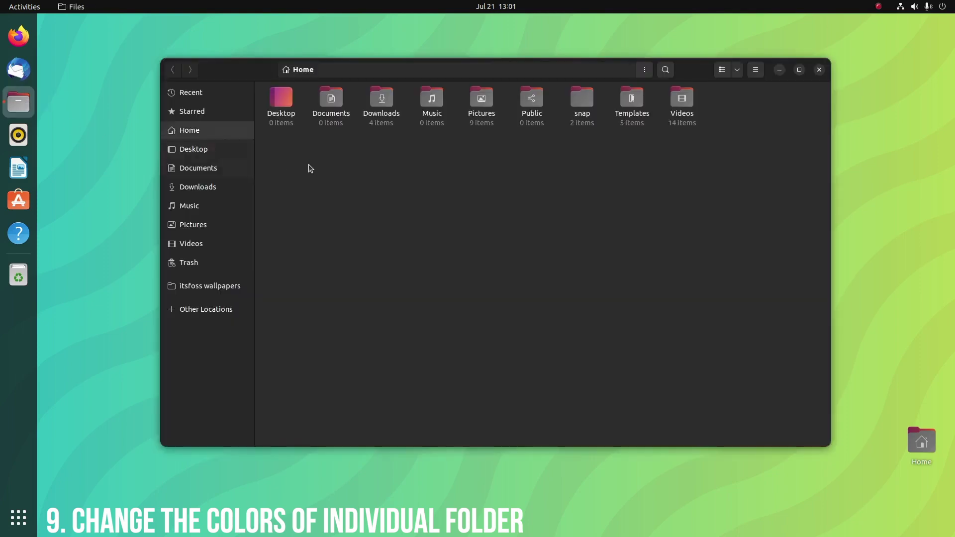
pyautogui.rightClick(378, 101)
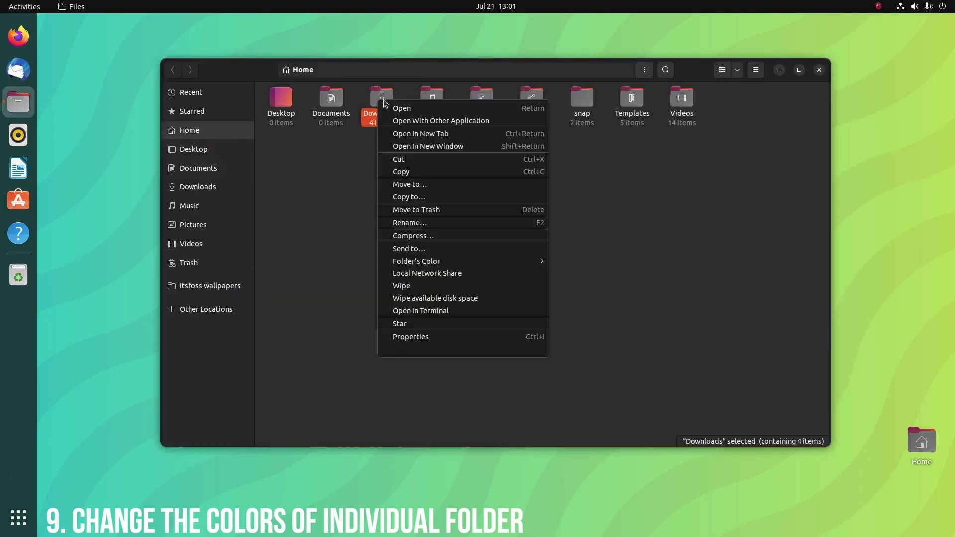
pyautogui.moveTo(448, 260)
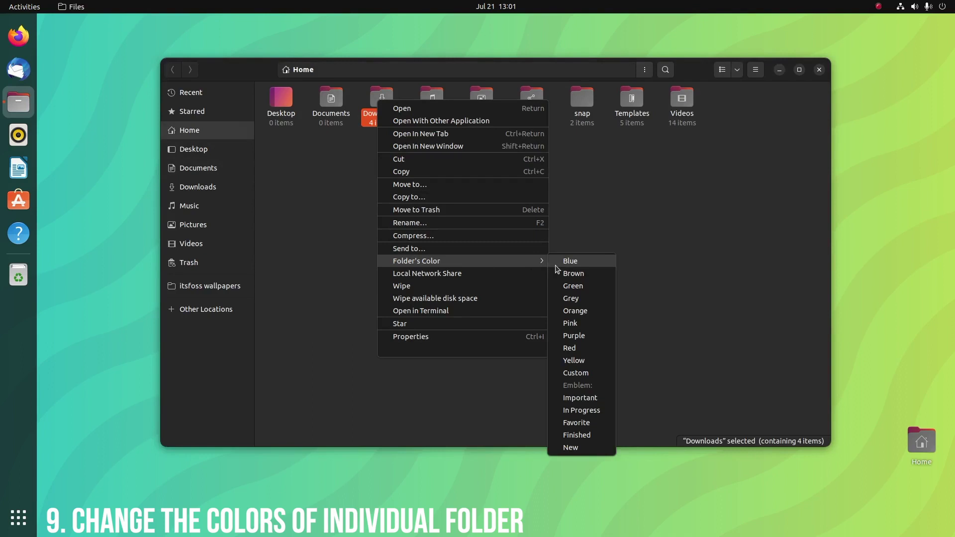
pyautogui.click(570, 262)
pyautogui.click(503, 247)
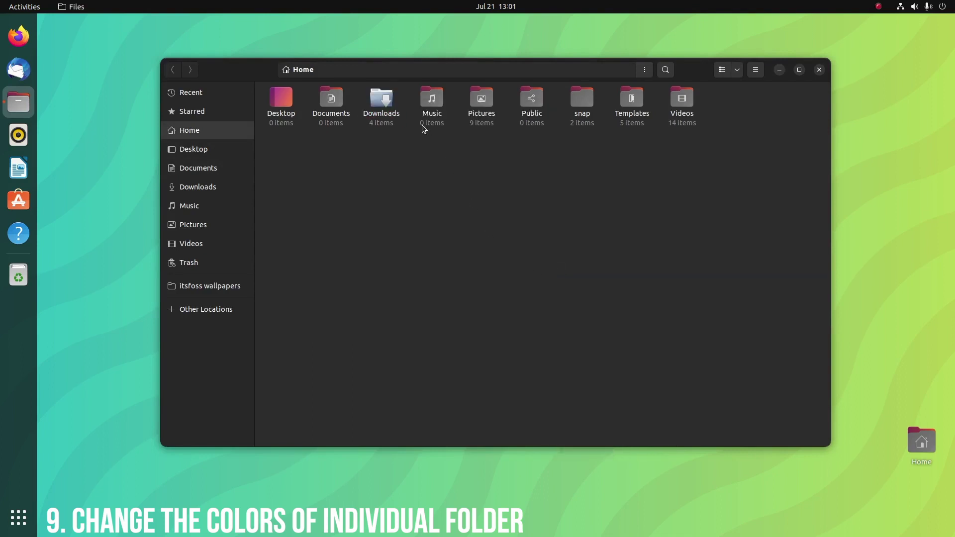
# Step: Colour the Music folder pink, then bring up the colour choices for Pictures
pyautogui.rightClick(424, 104)
pyautogui.moveTo(463, 263)
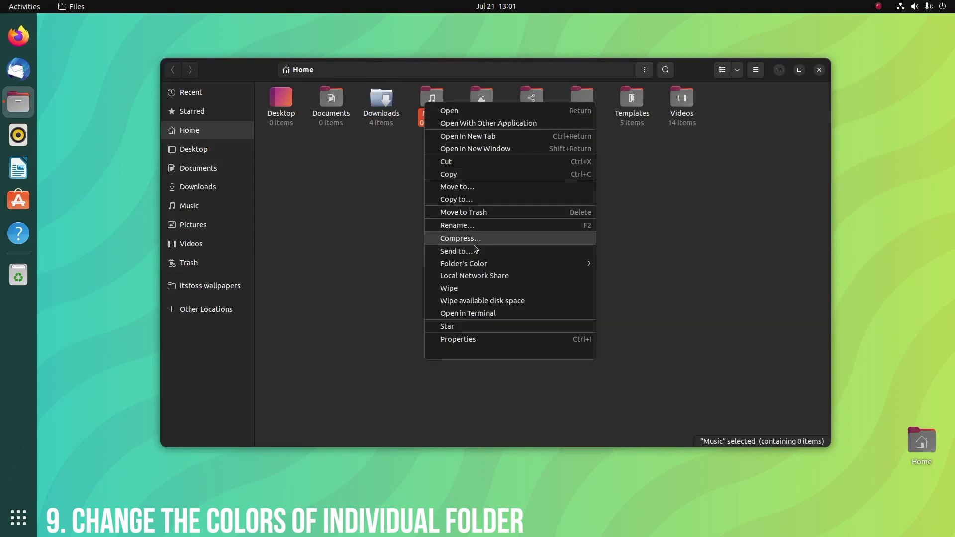
pyautogui.click(618, 325)
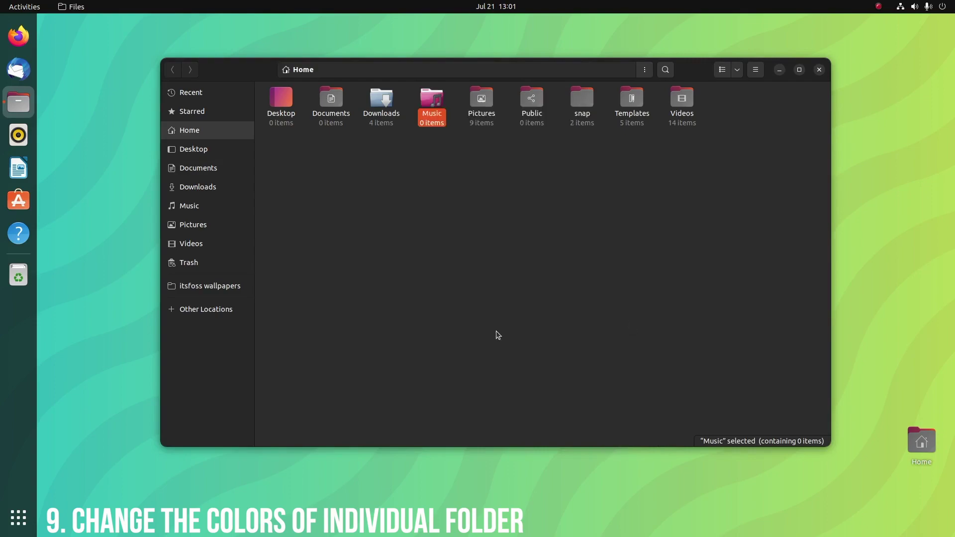
pyautogui.click(497, 335)
pyautogui.rightClick(475, 107)
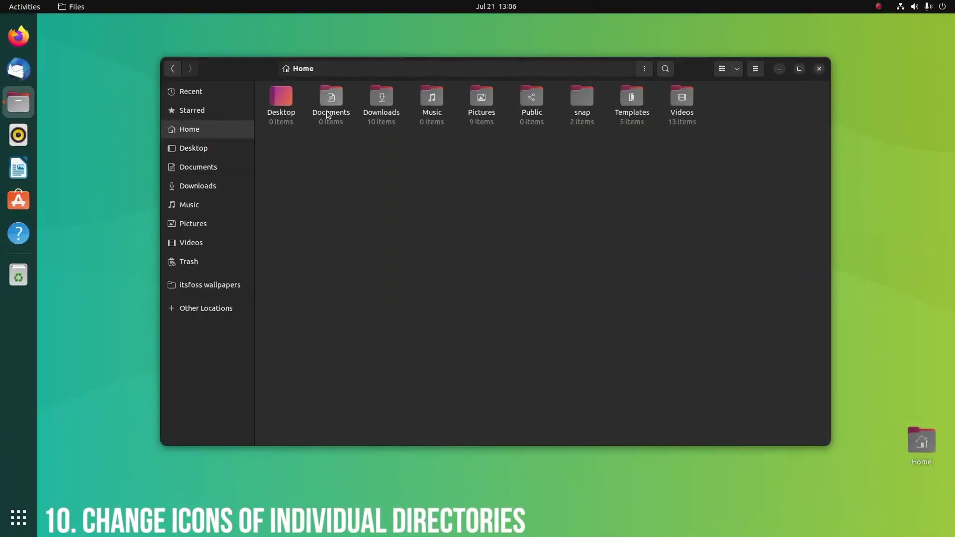
# Step: Set unnamed.png from Downloads as the Documents folder's custom icon via Properties
pyautogui.rightClick(329, 111)
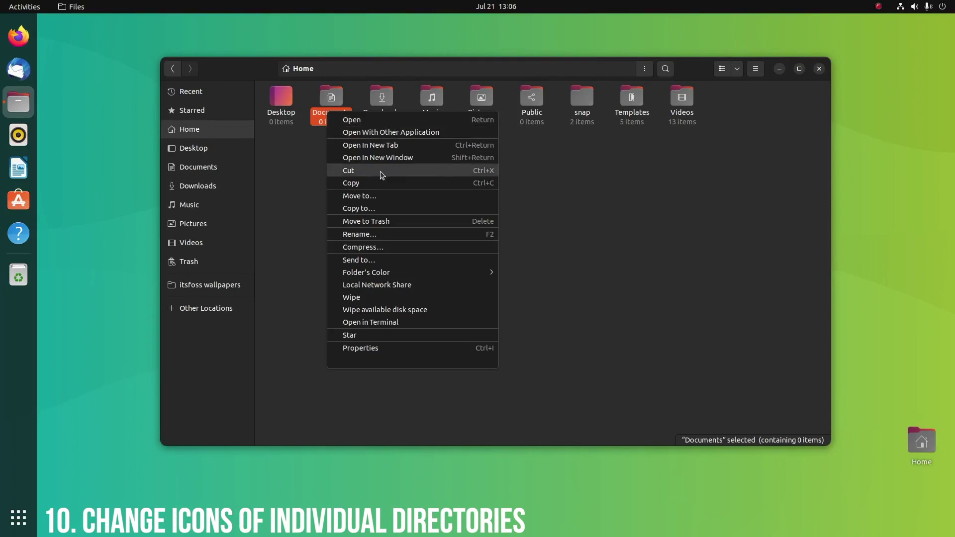
pyautogui.click(376, 348)
pyautogui.click(494, 212)
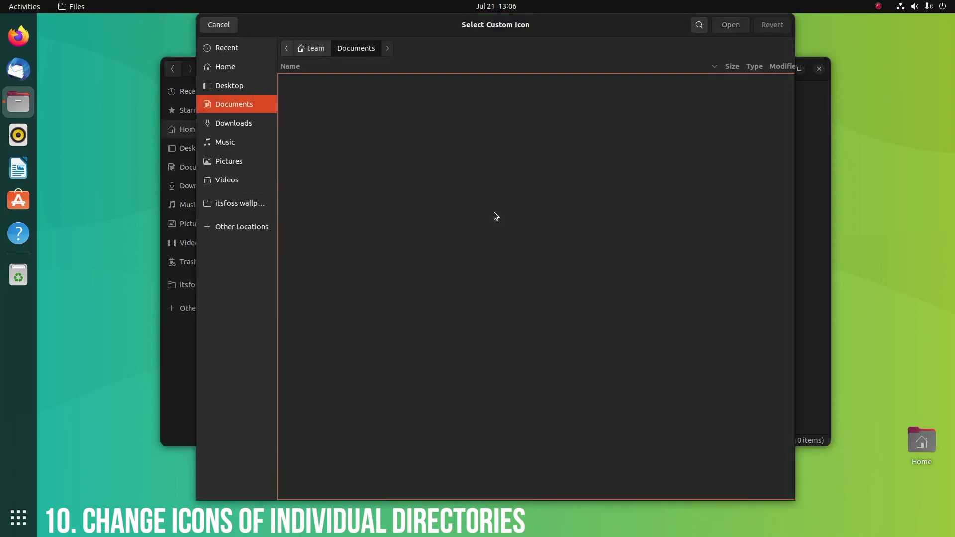
pyautogui.click(241, 123)
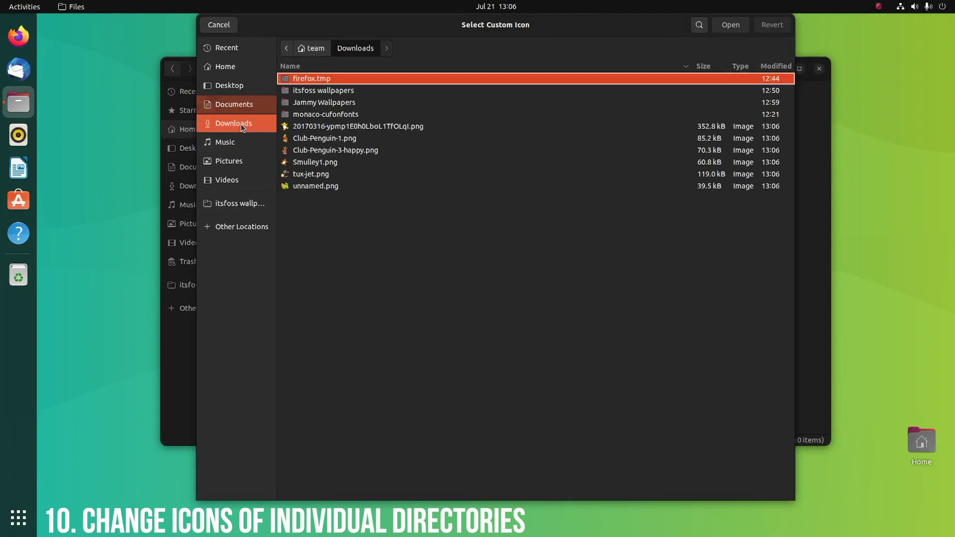
pyautogui.click(331, 188)
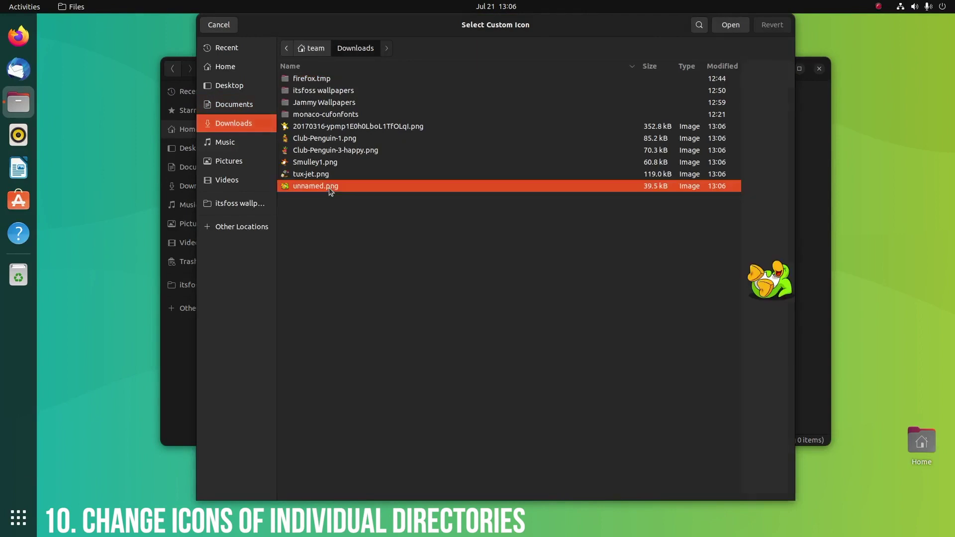
pyautogui.click(725, 25)
pyautogui.click(582, 154)
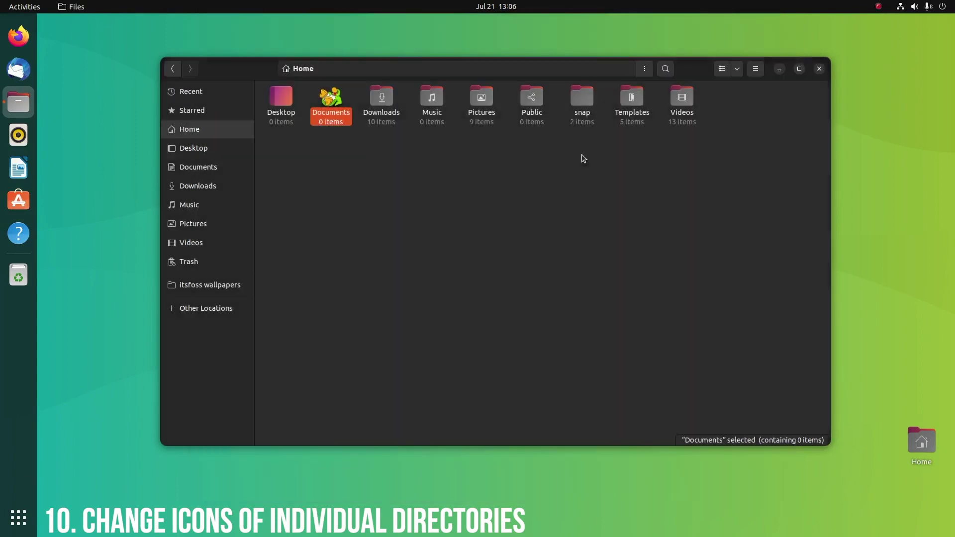
pyautogui.click(398, 243)
# Step: Set Smulley1.png as the Downloads folder's custom penguin icon via Properties
pyautogui.rightClick(380, 105)
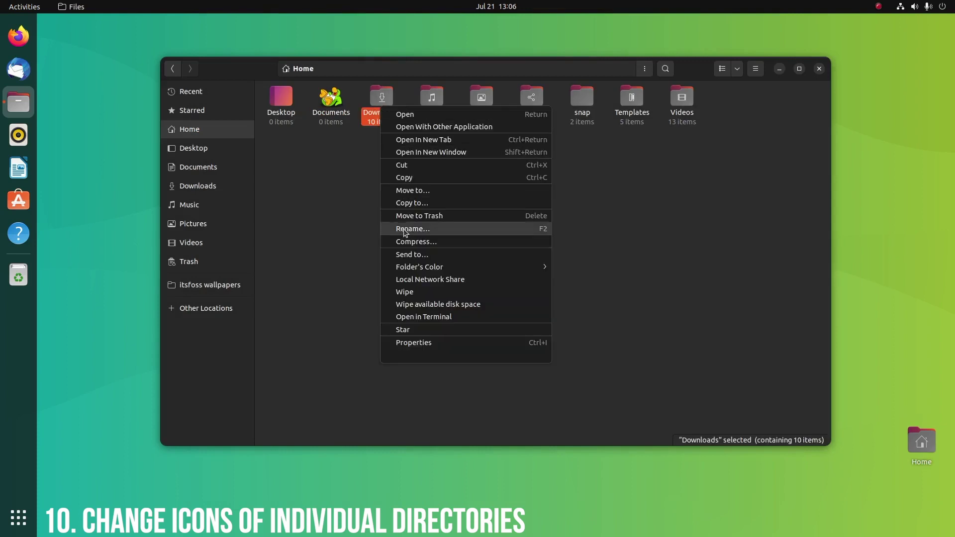
pyautogui.click(412, 342)
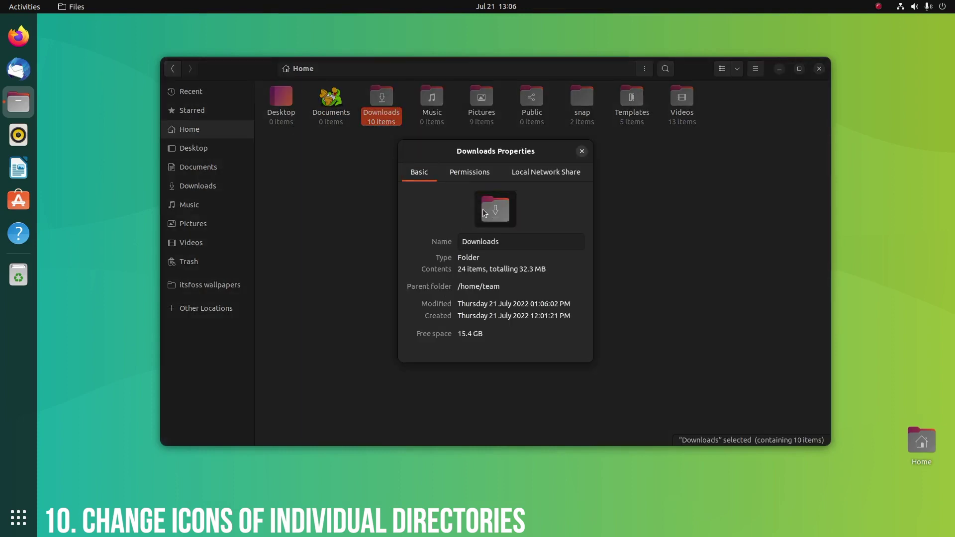
pyautogui.click(482, 209)
pyautogui.click(341, 161)
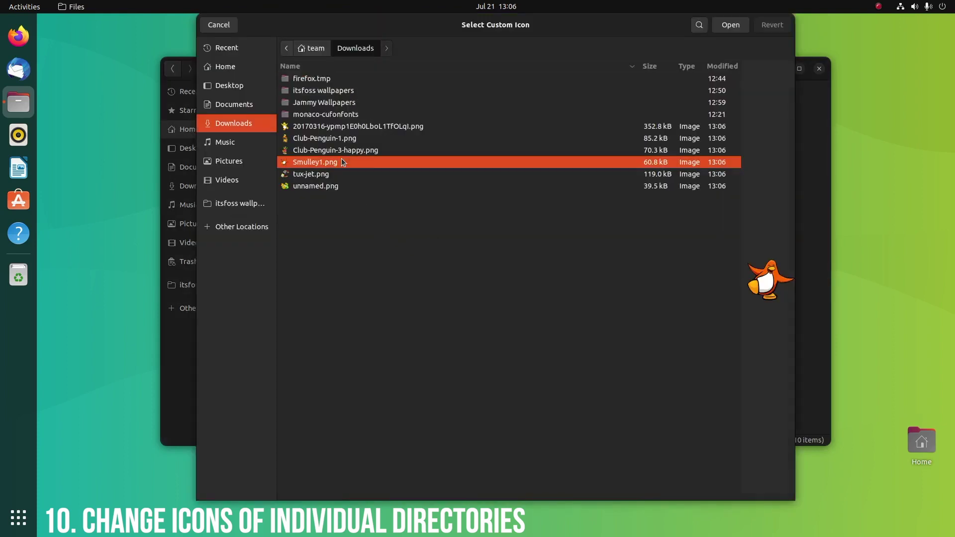
pyautogui.click(730, 25)
pyautogui.click(580, 153)
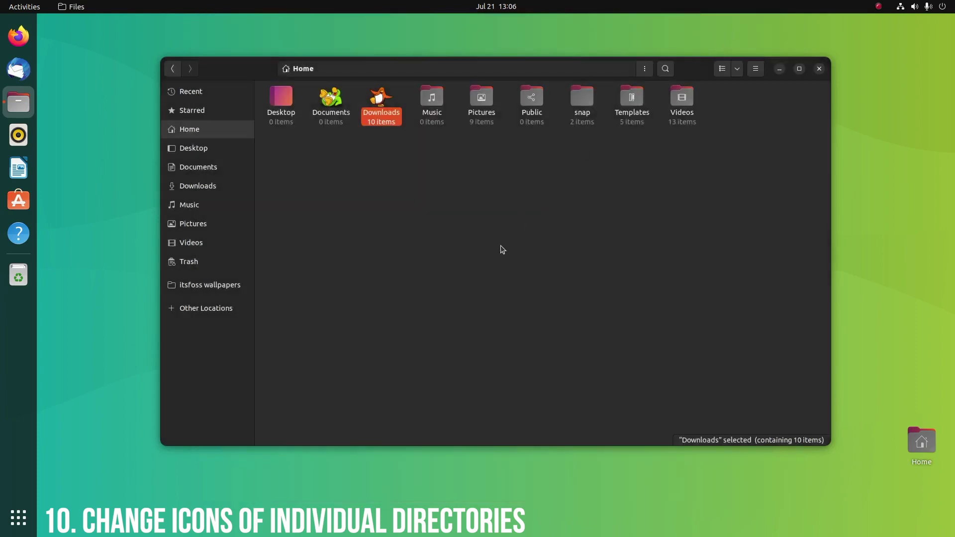
# Step: In Music's Properties, browse Downloads and choose Club-Penguin-3-happy.png as its icon
pyautogui.rightClick(432, 102)
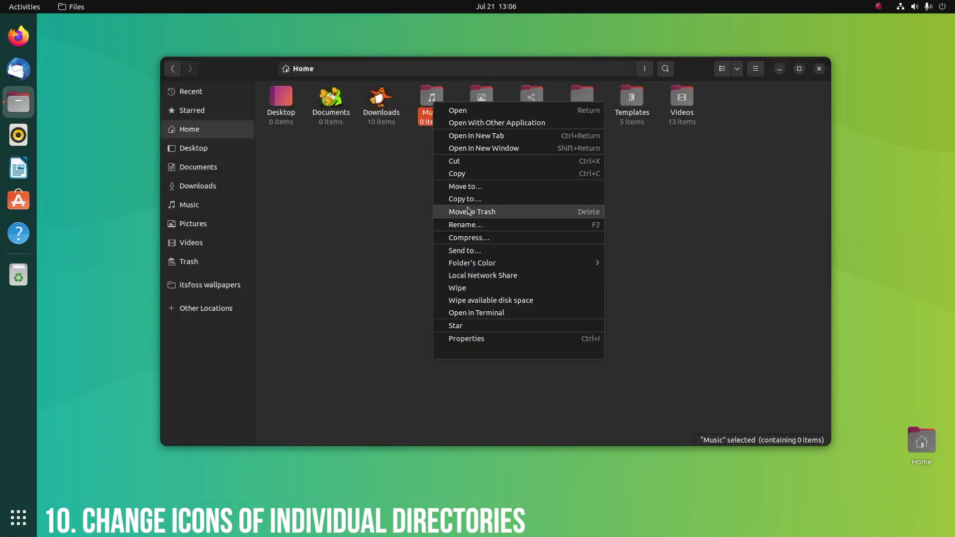
pyautogui.click(480, 339)
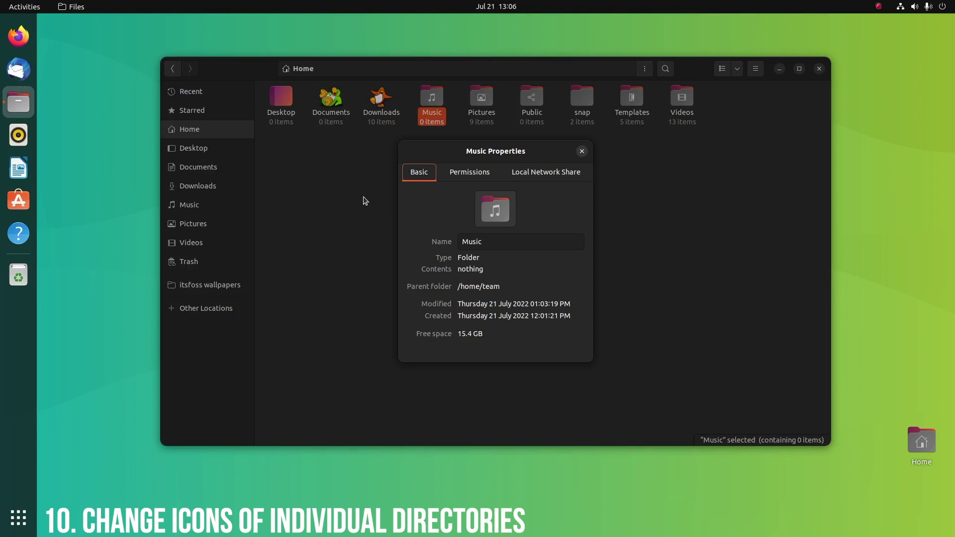
pyautogui.click(504, 214)
pyautogui.click(234, 122)
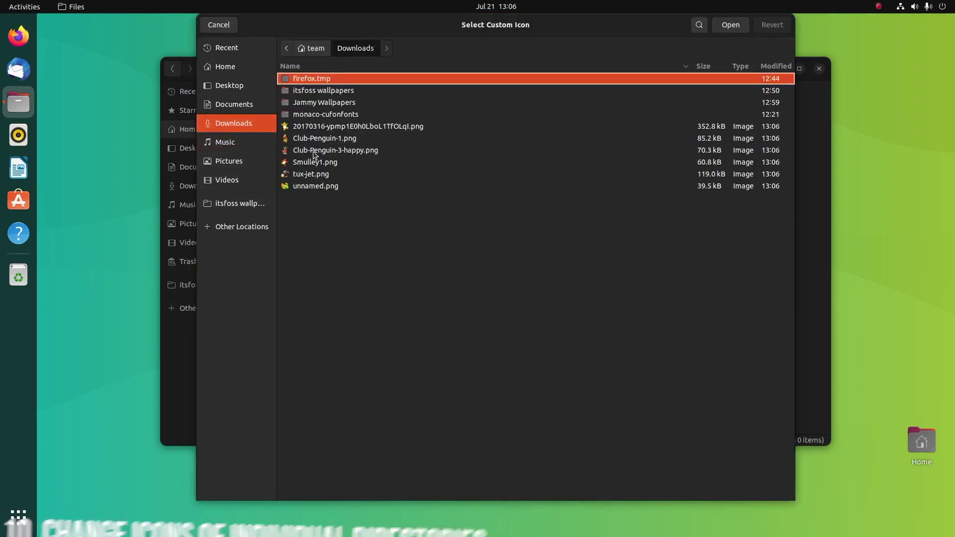
pyautogui.click(314, 151)
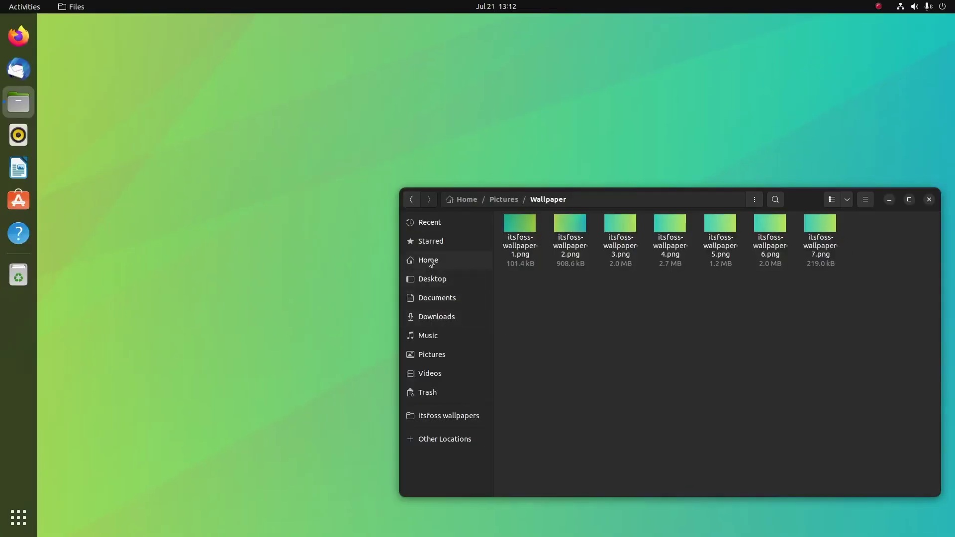
# Step: Open a terminal at the Home folder with Open in Terminal and return to Files
pyautogui.click(429, 261)
pyautogui.rightClick(594, 286)
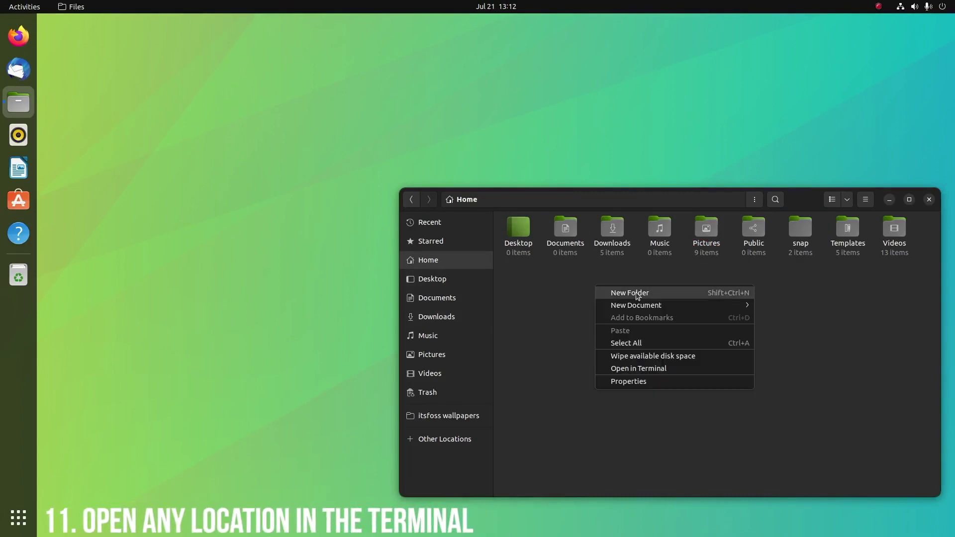
pyautogui.click(639, 368)
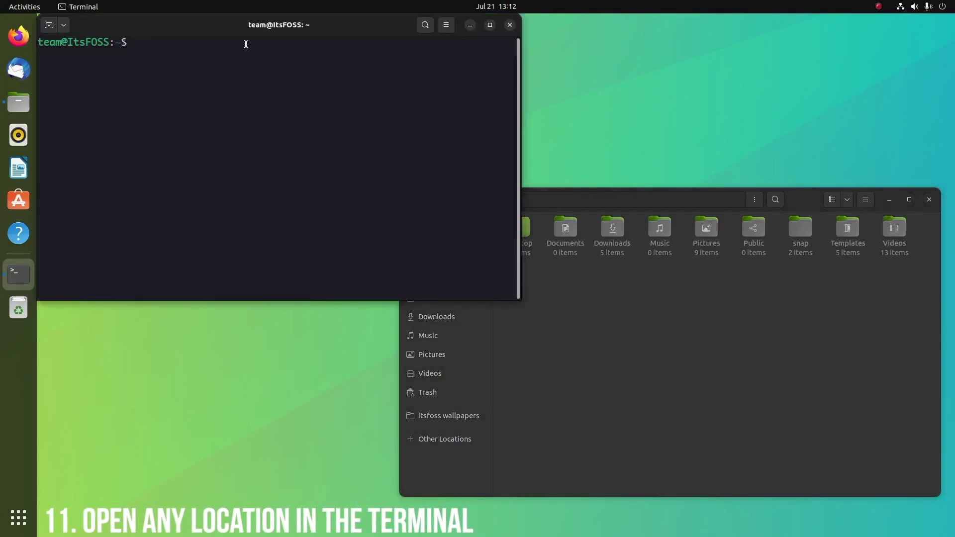
pyautogui.click(619, 358)
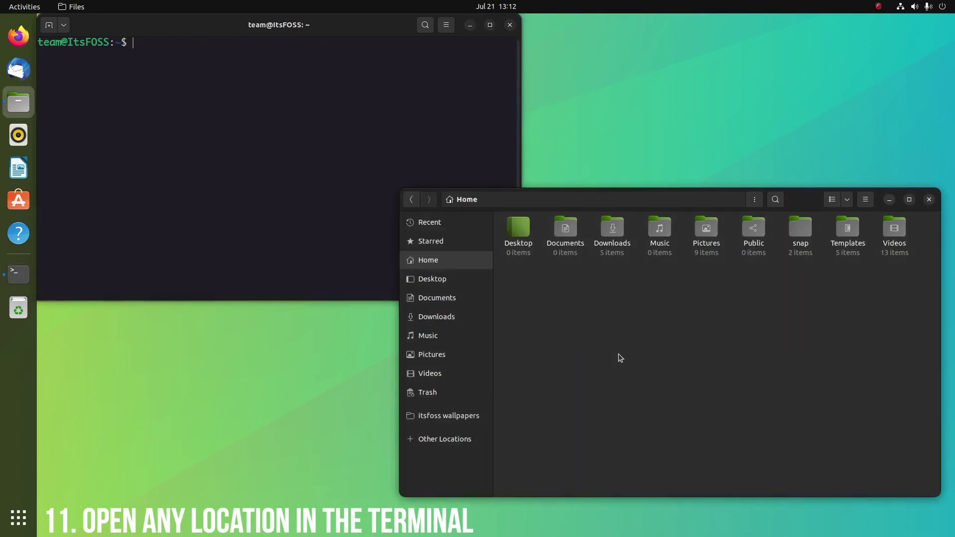
# Step: Open a terminal at the Documents folder and move its window aside
pyautogui.doubleClick(564, 239)
pyautogui.rightClick(565, 241)
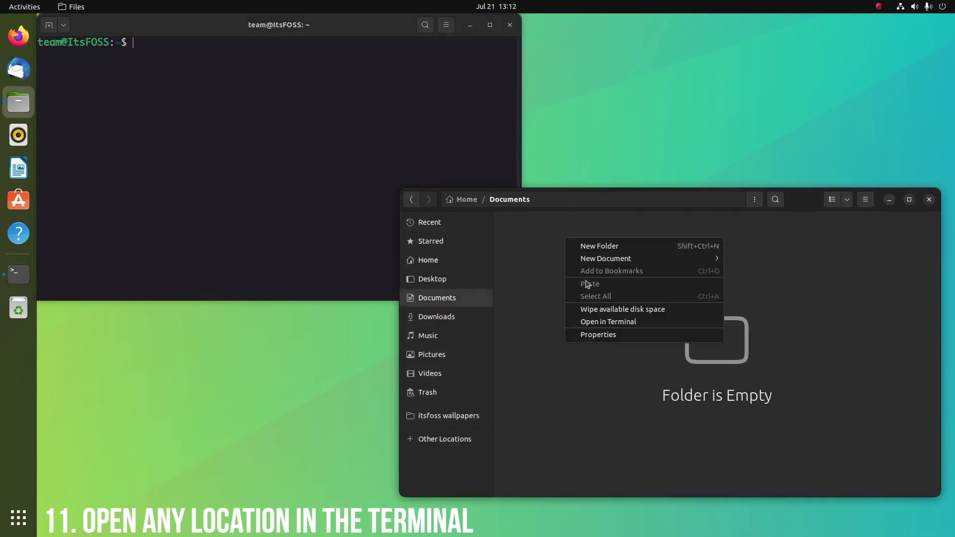
pyautogui.click(605, 321)
pyautogui.moveTo(279, 53)
pyautogui.mouseDown()
pyautogui.moveTo(260, 76)
pyautogui.moveTo(256, 64)
pyautogui.mouseUp()
pyautogui.click(685, 321)
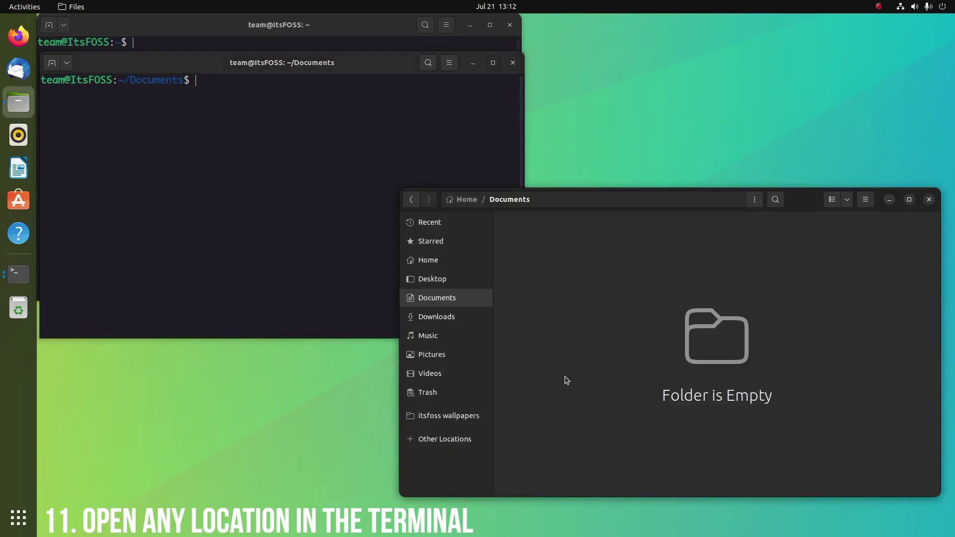
# Step: Open a terminal at the Downloads folder and move its window lower
pyautogui.click(447, 316)
pyautogui.rightClick(579, 299)
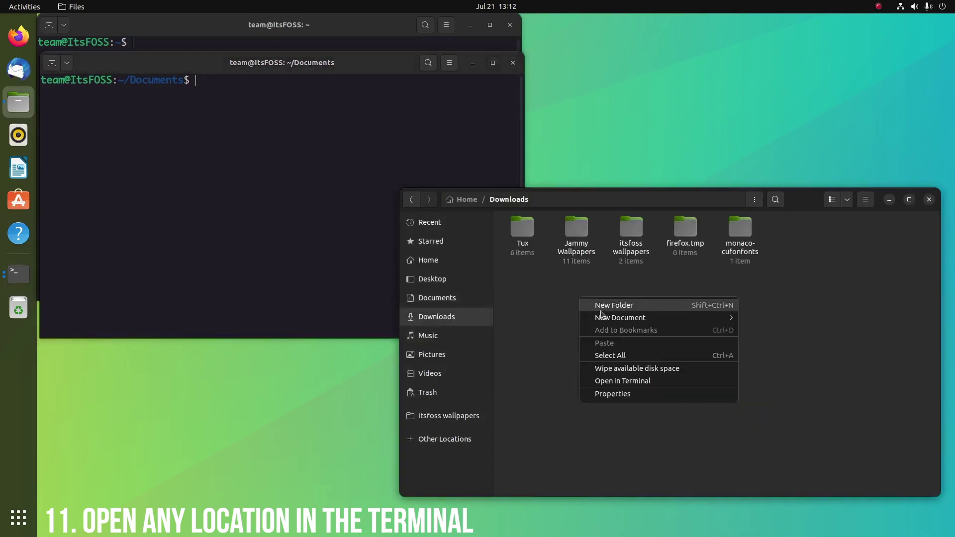
pyautogui.click(619, 380)
pyautogui.moveTo(279, 46); pyautogui.dragTo(264, 105)
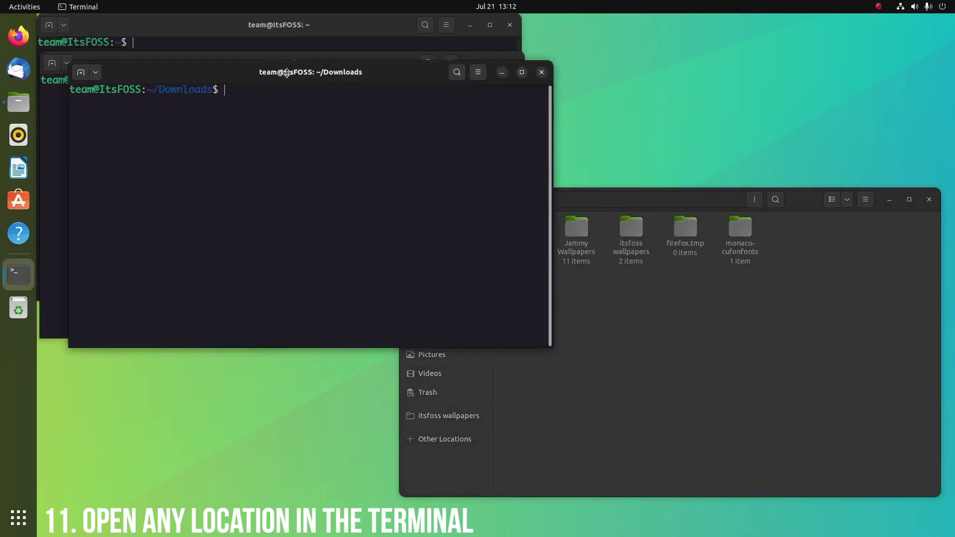
pyautogui.click(660, 287)
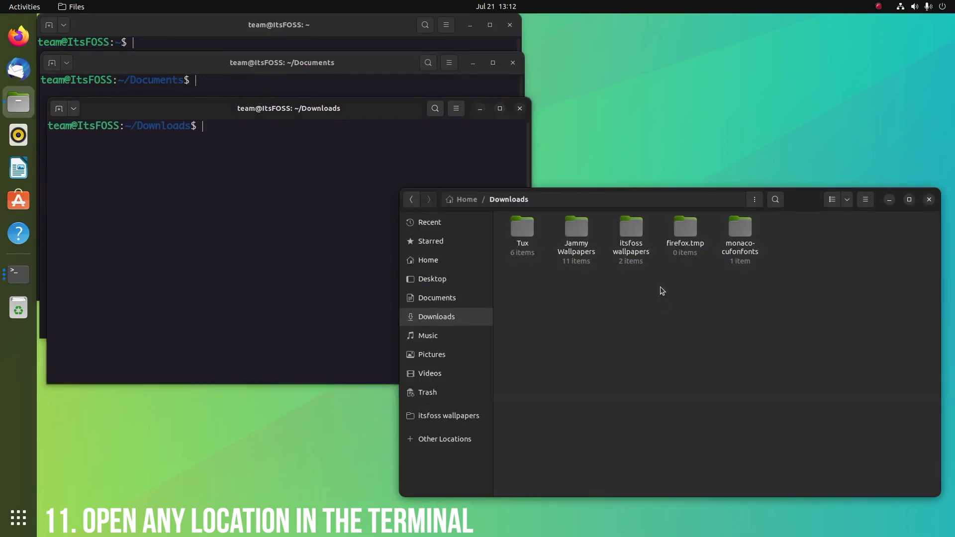
# Step: Open a terminal at the Pictures folder, move it lower and return to Files
pyautogui.click(427, 260)
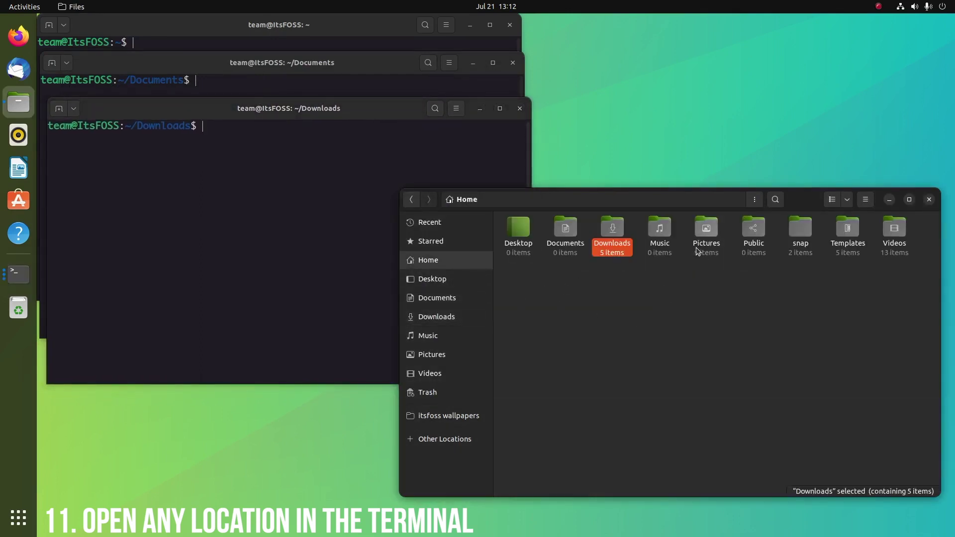
pyautogui.doubleClick(706, 235)
pyautogui.rightClick(579, 299)
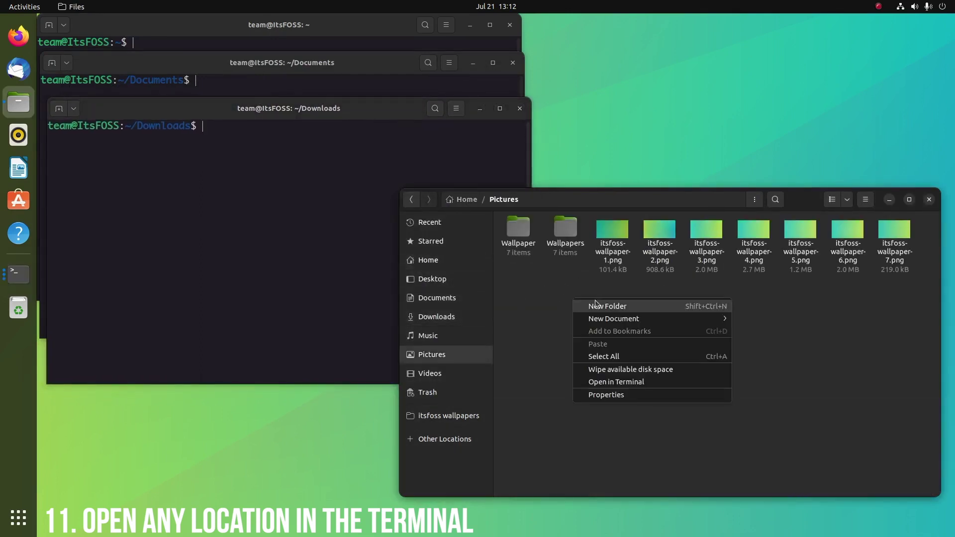
pyautogui.click(618, 381)
pyautogui.moveTo(366, 57); pyautogui.dragTo(366, 163)
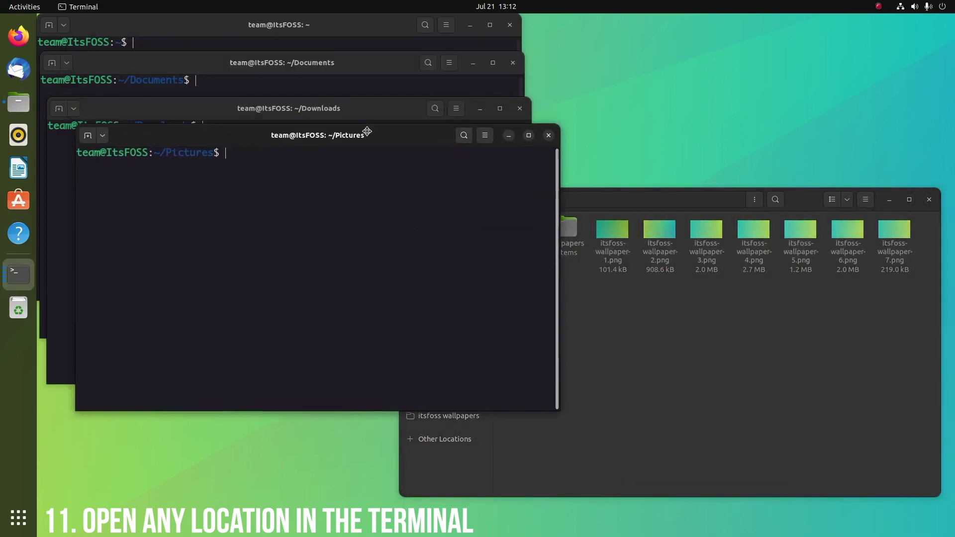
pyautogui.click(657, 332)
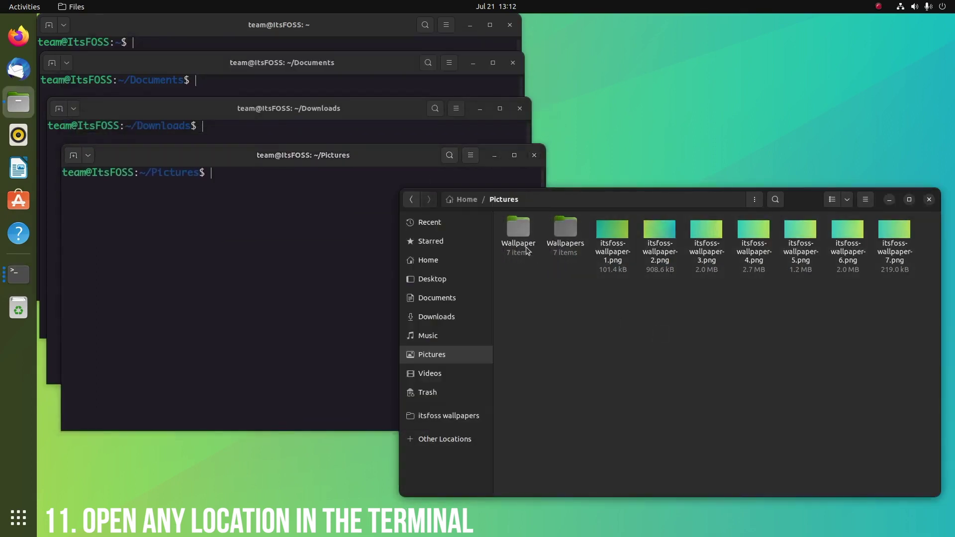
pyautogui.click(644, 380)
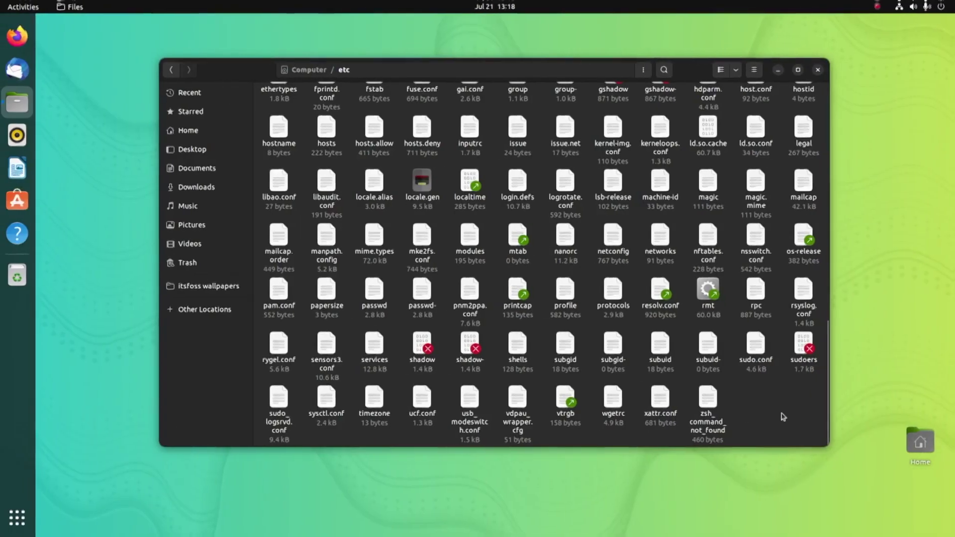
pyautogui.click(280, 128)
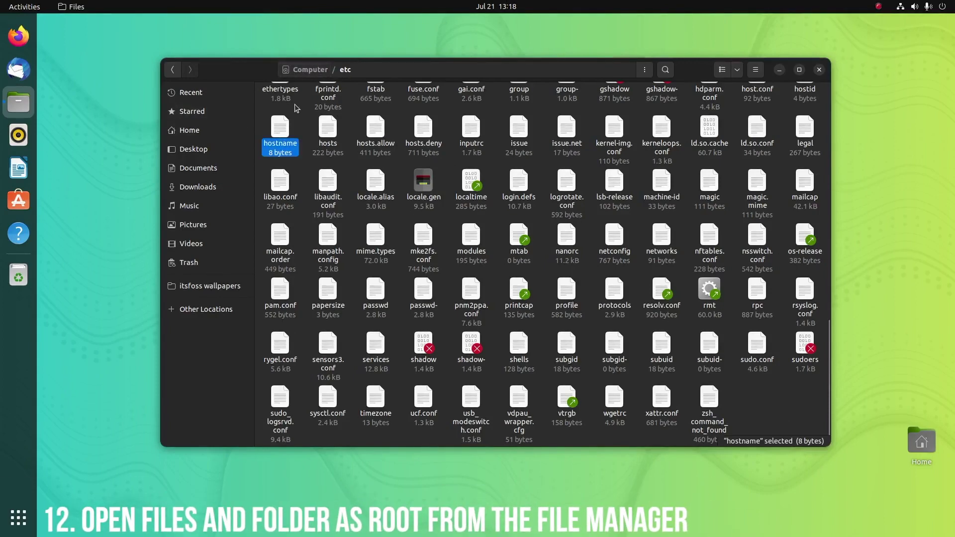
pyautogui.rightClick(278, 130)
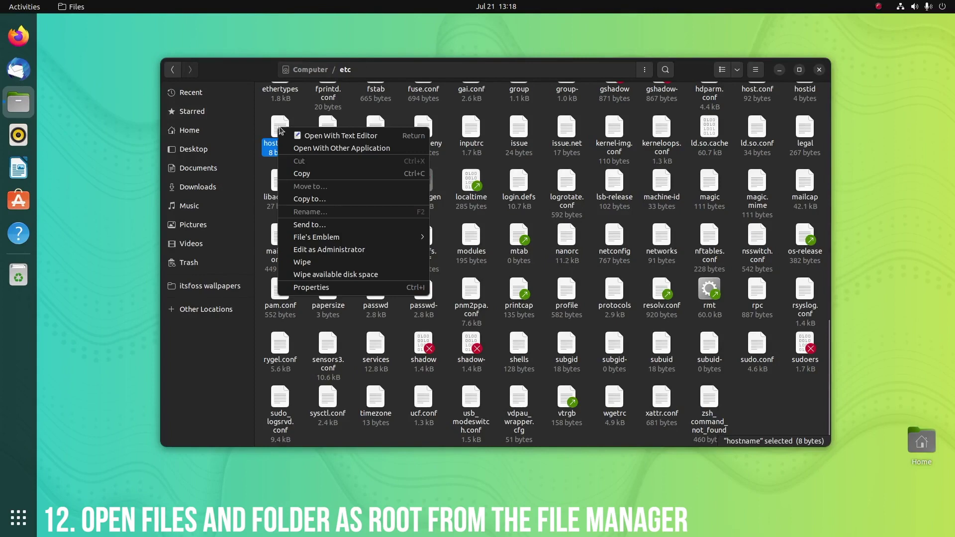
pyautogui.click(325, 133)
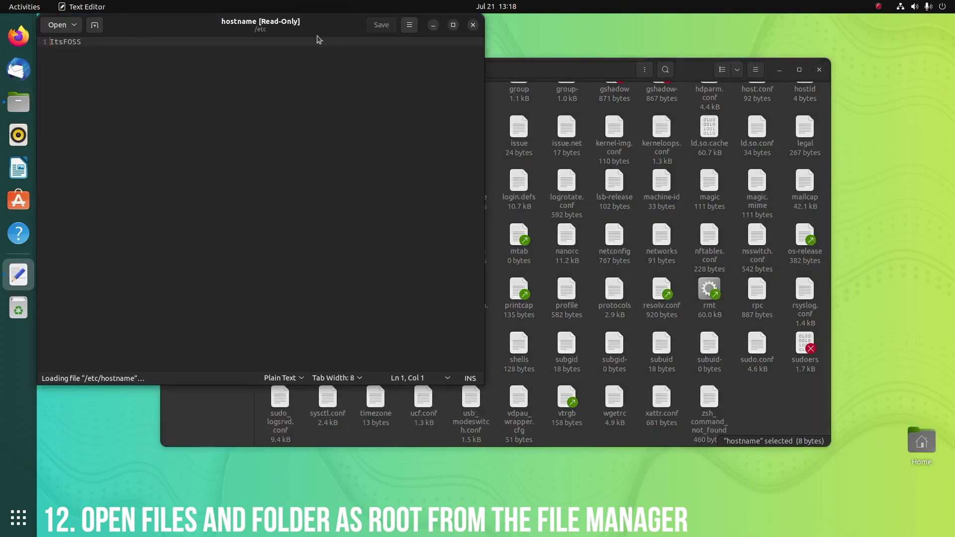
pyautogui.moveTo(250, 32); pyautogui.dragTo(401, 126)
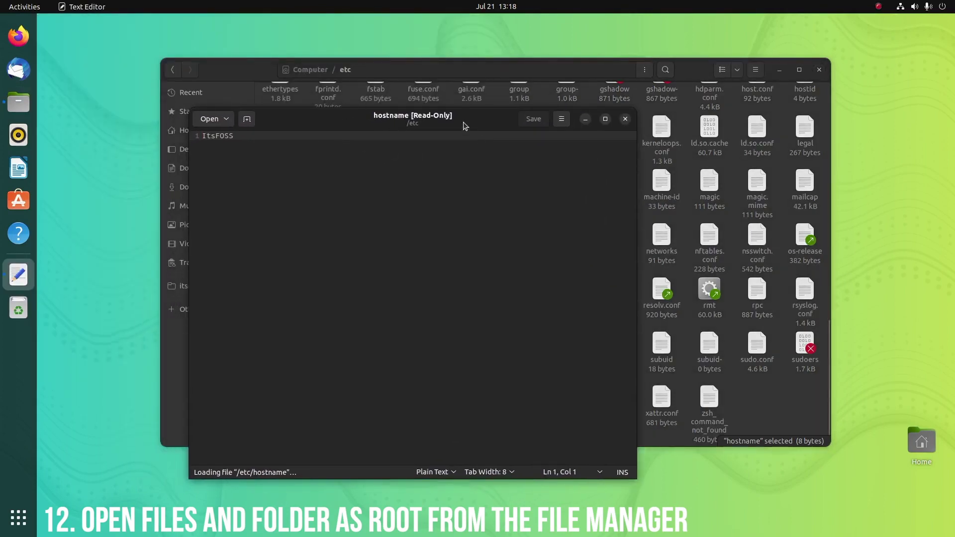
pyautogui.click(626, 120)
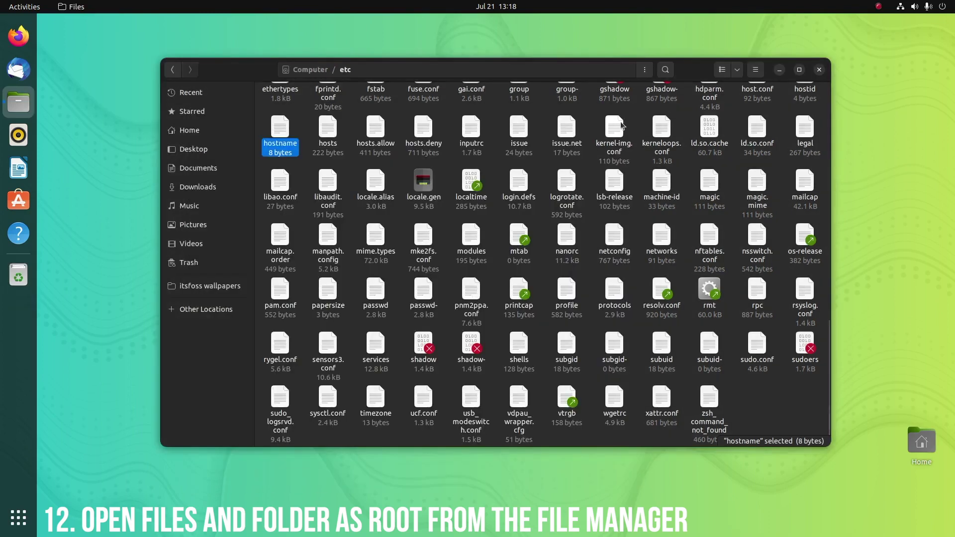
pyautogui.rightClick(279, 132)
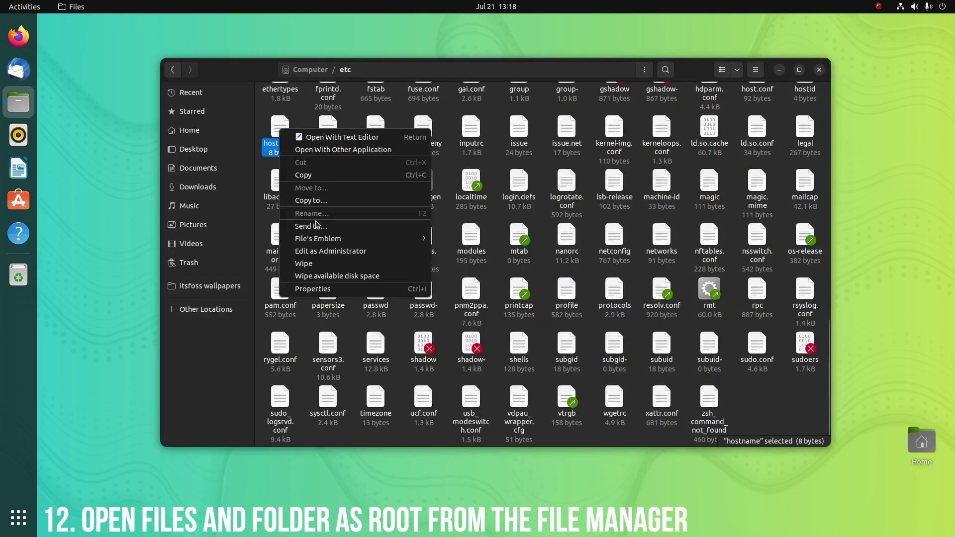
pyautogui.click(322, 252)
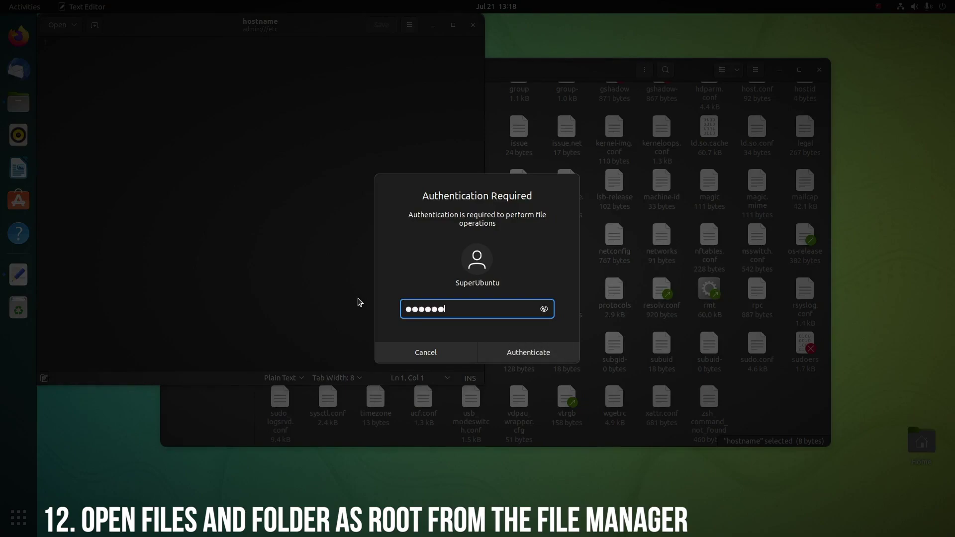
pyautogui.press('Return')
pyautogui.moveTo(248, 28); pyautogui.dragTo(489, 139)
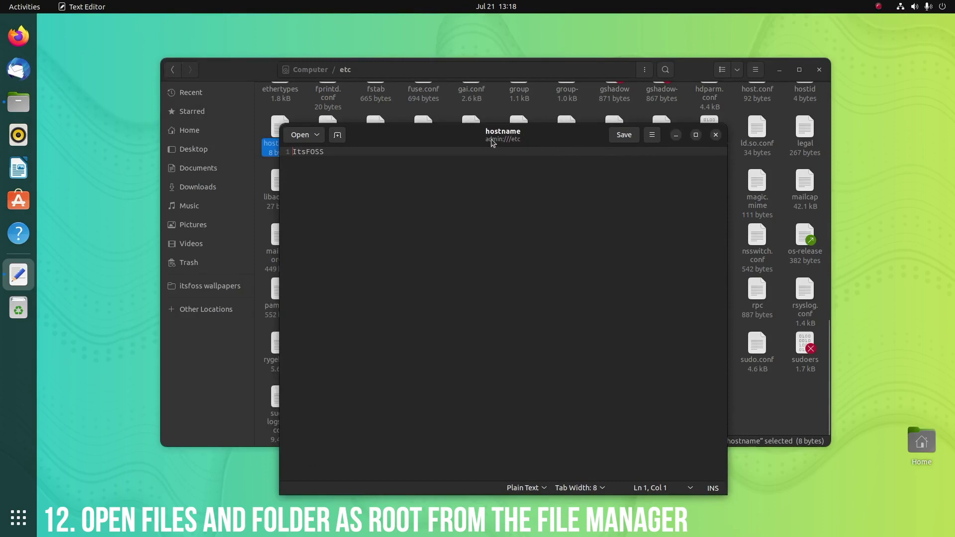
pyautogui.click(715, 135)
pyautogui.click(399, 164)
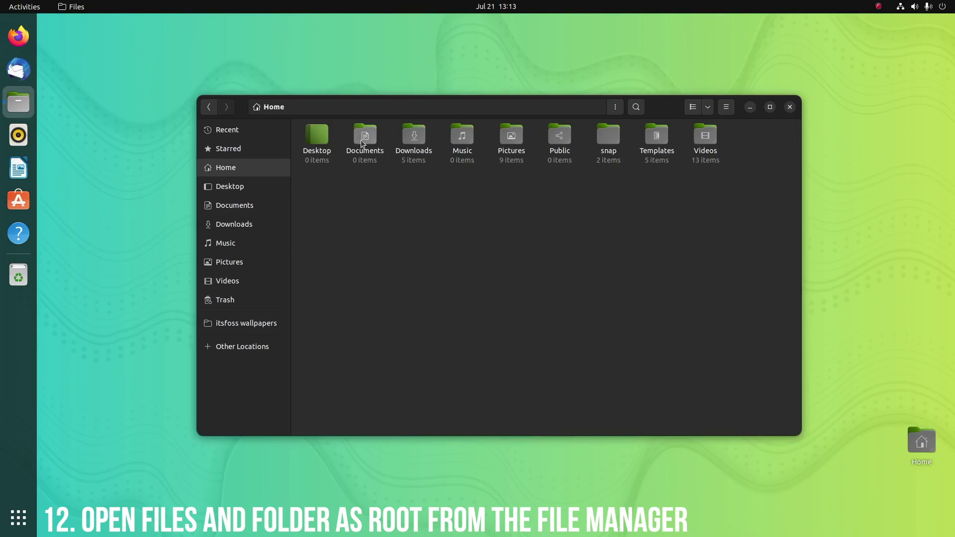
# Step: Run 'sudo apt install nautilus-admin', then check the Downloads folder's actions for Open as Administrator
pyautogui.rightClick(363, 141)
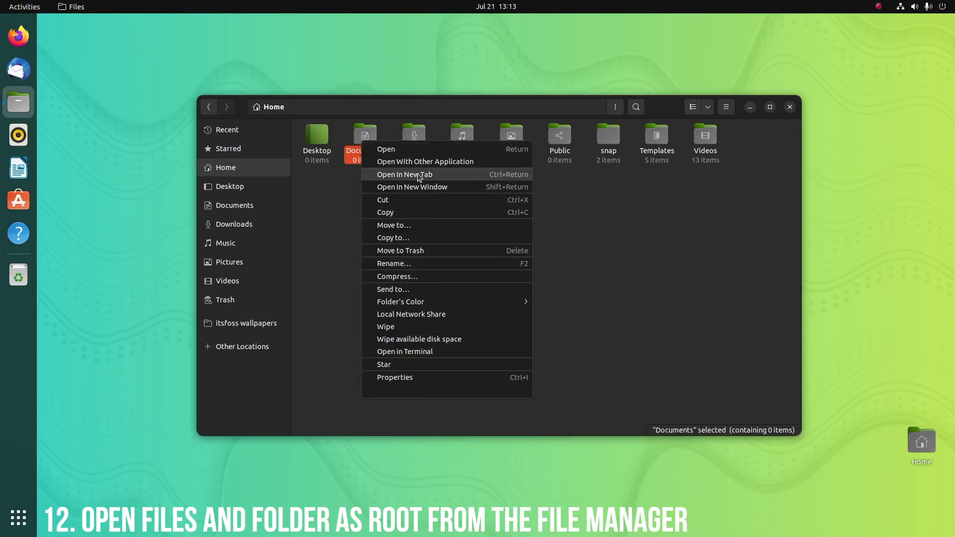
pyautogui.click(624, 256)
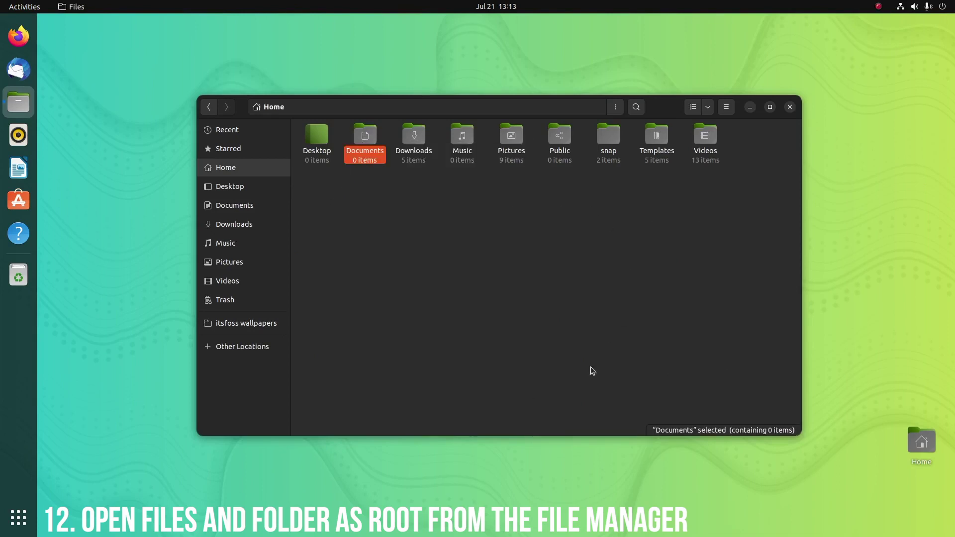
pyautogui.press('super')
pyautogui.write('te')
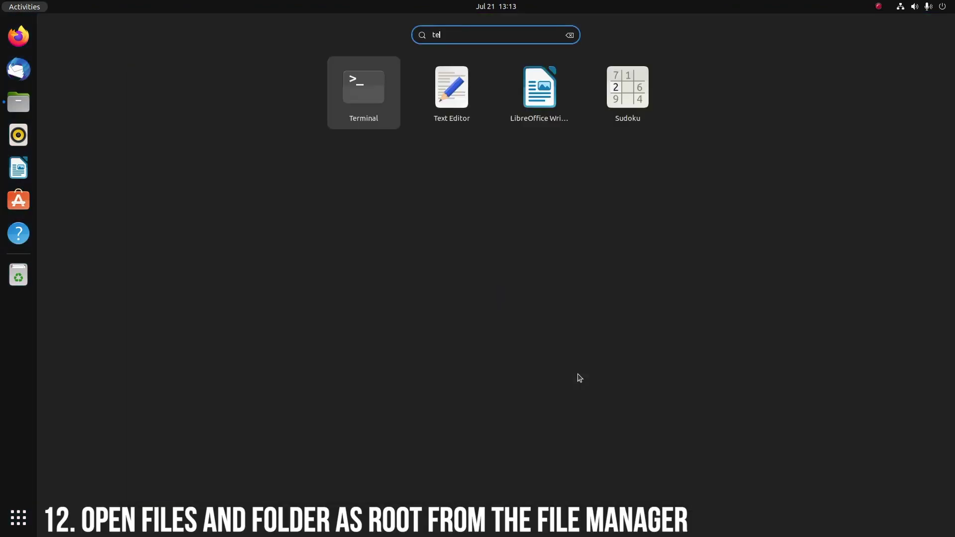
pyautogui.write('r')
pyautogui.press('Return')
pyautogui.write('sudo apt')
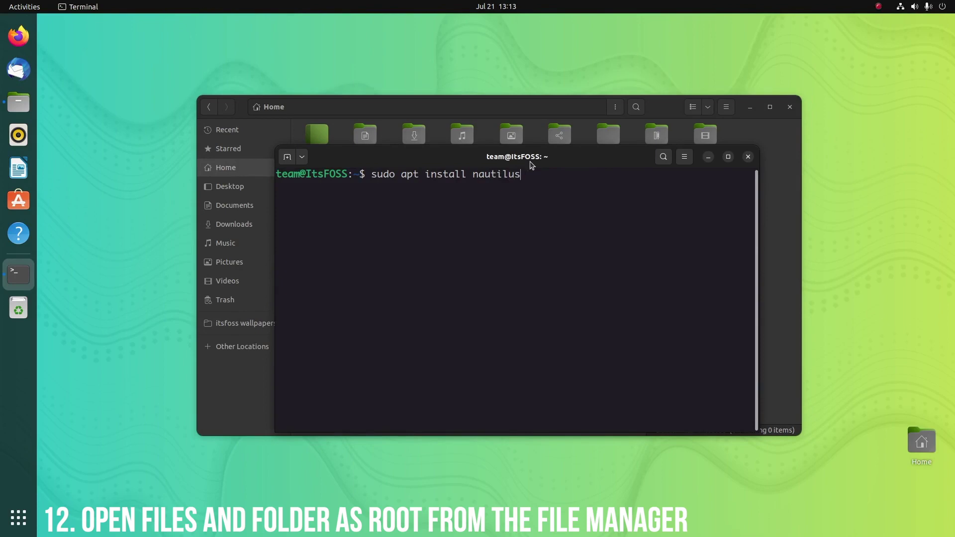
pyautogui.write('in')
pyautogui.press('Return')
pyautogui.press('Return')
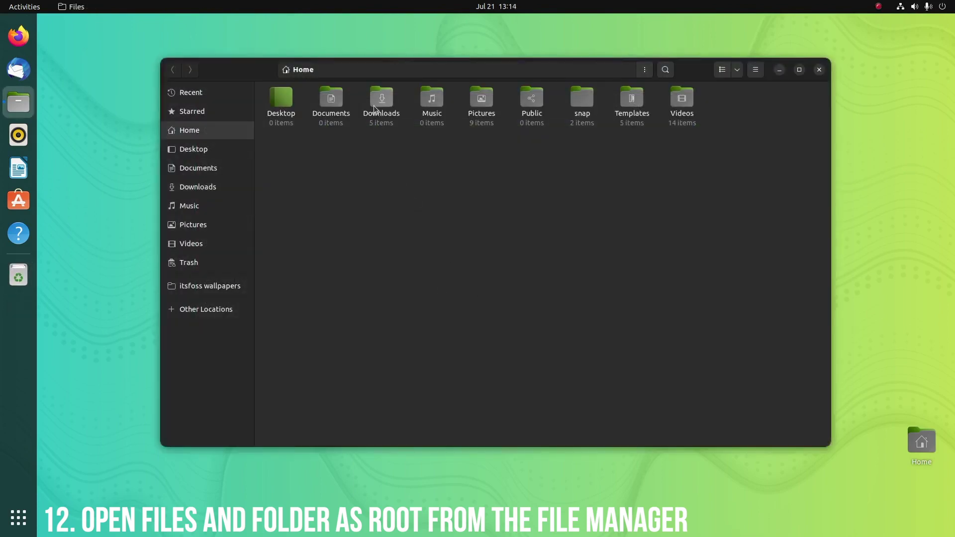
pyautogui.rightClick(376, 102)
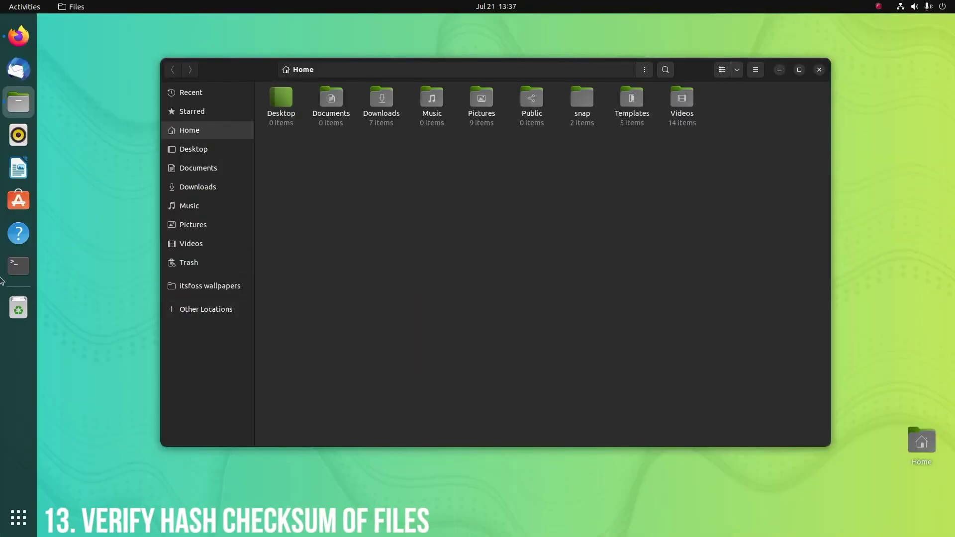
# Step: Run 'sudo apt install nautilus-gtkhash' in a new terminal and submit the password
pyautogui.click(18, 265)
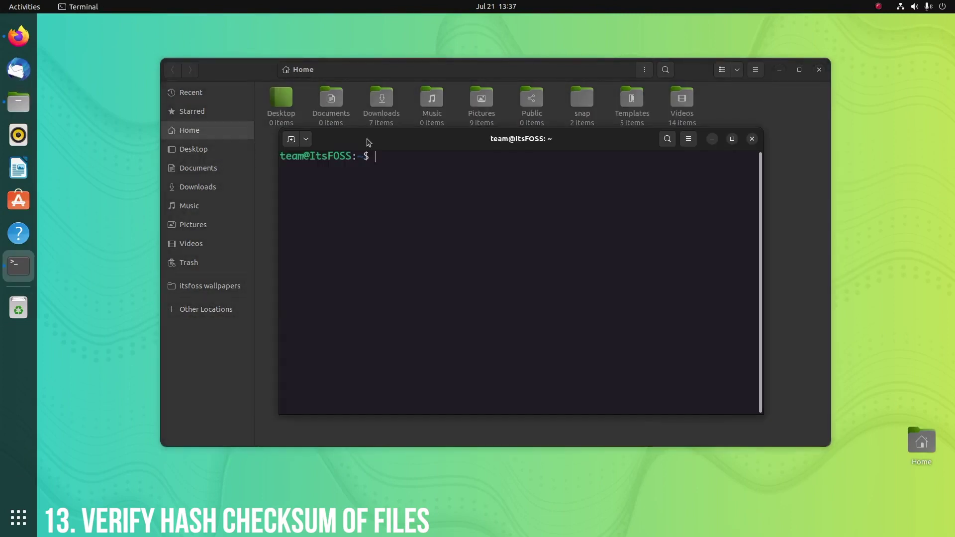
pyautogui.write('sudo apt ')
pyautogui.write('install nautilus-gtkhash')
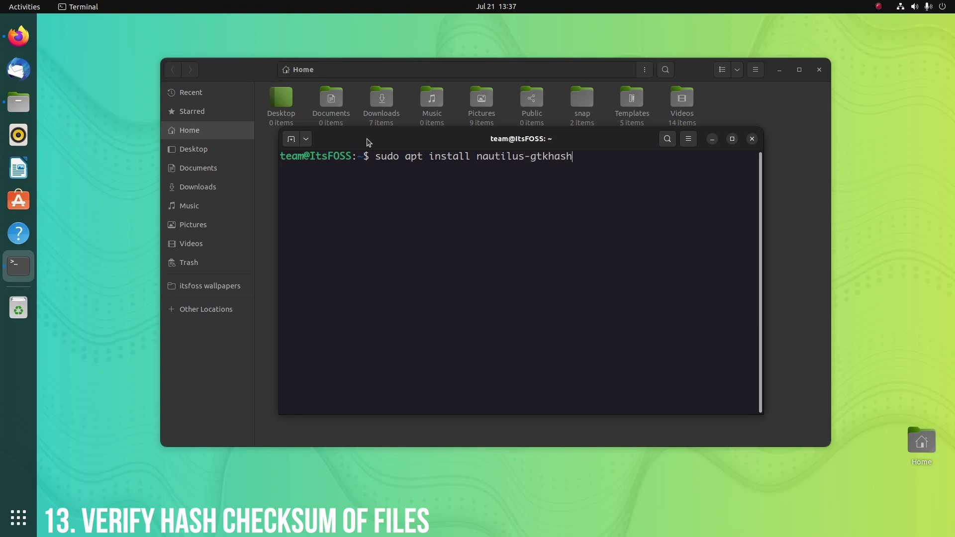
pyautogui.press('Return')
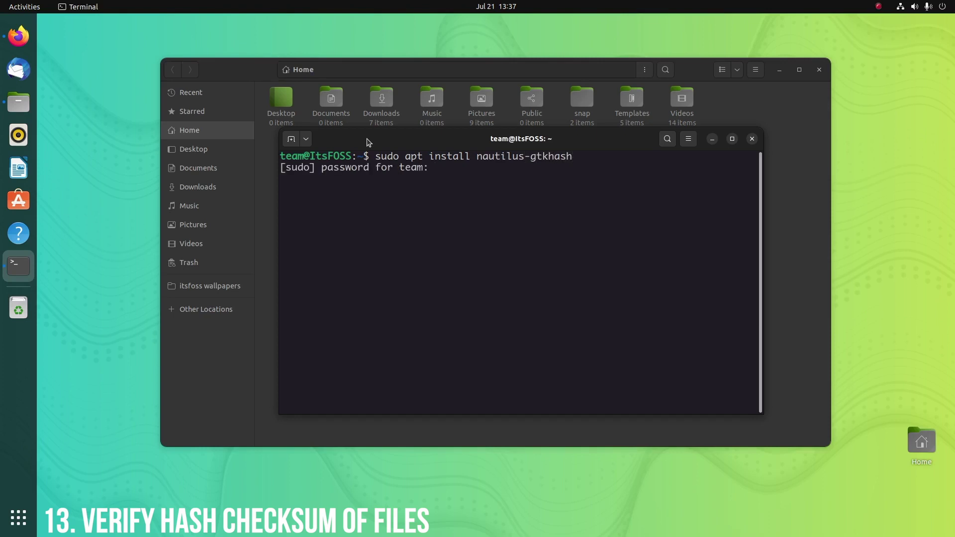
pyautogui.press('Return')
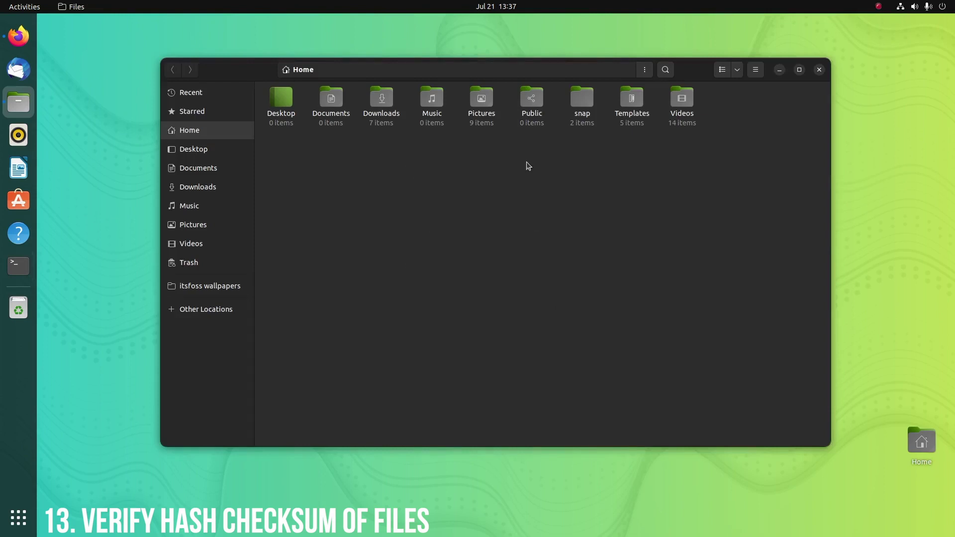
# Step: Show the Digests tab in the Properties of the Fedora ISO in Downloads
pyautogui.doubleClick(381, 101)
pyautogui.rightClick(550, 116)
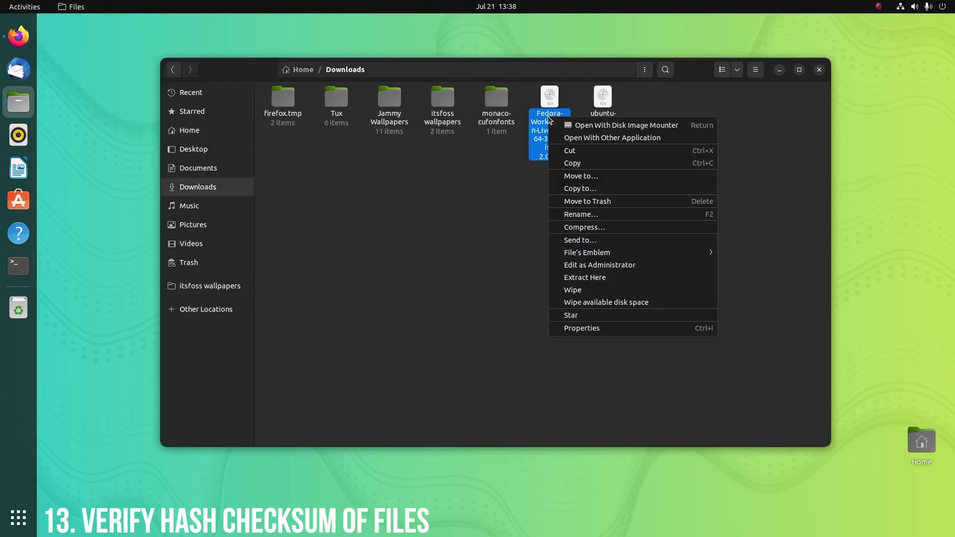
pyautogui.click(594, 331)
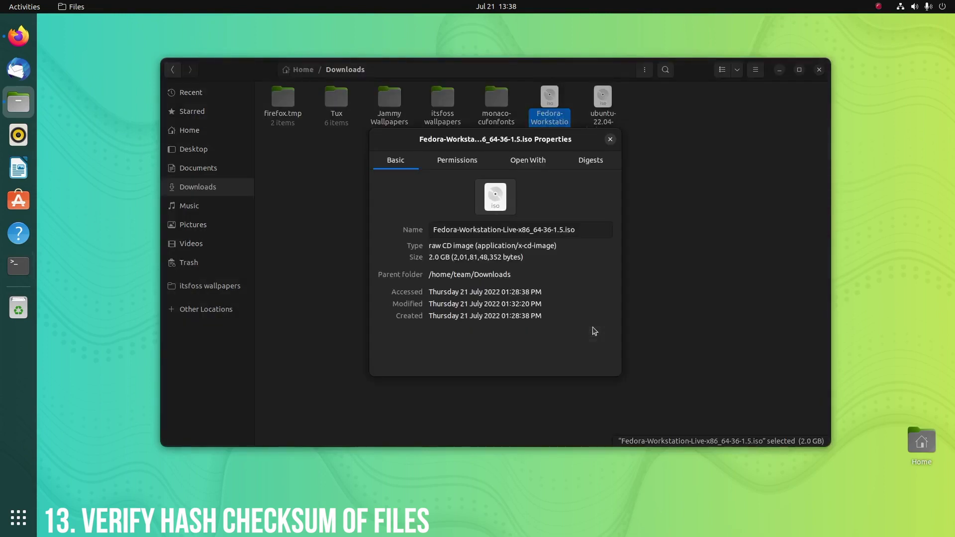
pyautogui.click(579, 161)
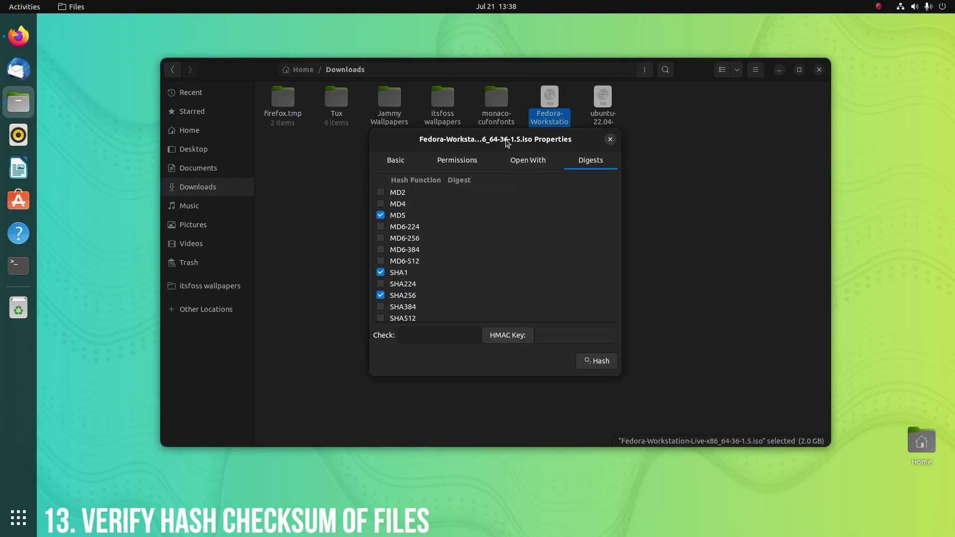
# Step: Paste Fedora's published SHA256 checksum into Check and hash the ISO to confirm a match
pyautogui.click(444, 333)
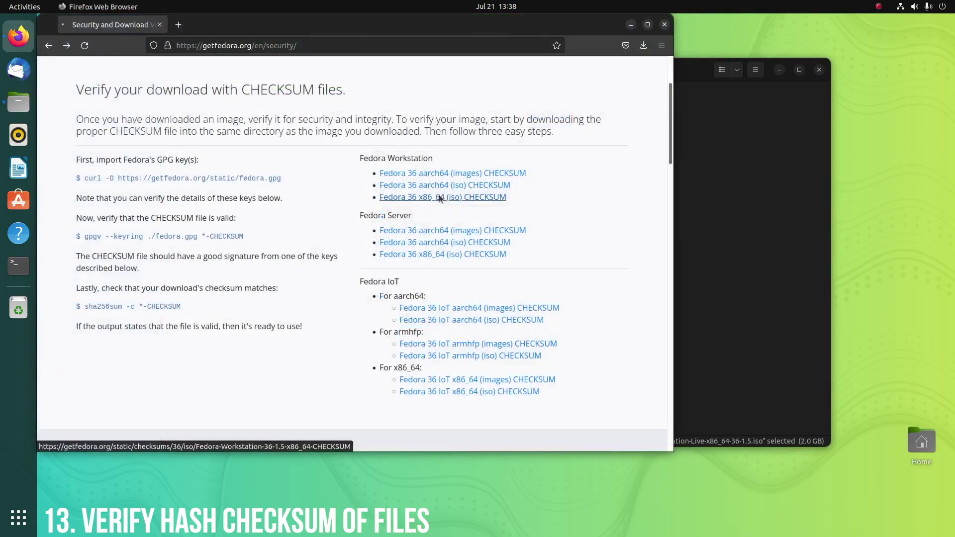
pyautogui.click(435, 199)
pyautogui.moveTo(231, 97); pyautogui.dragTo(433, 99)
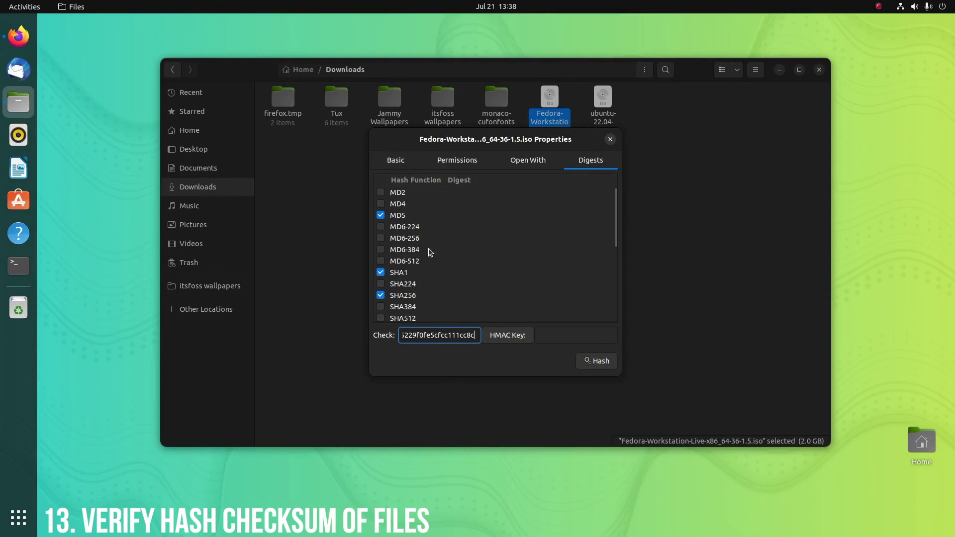
pyautogui.click(591, 361)
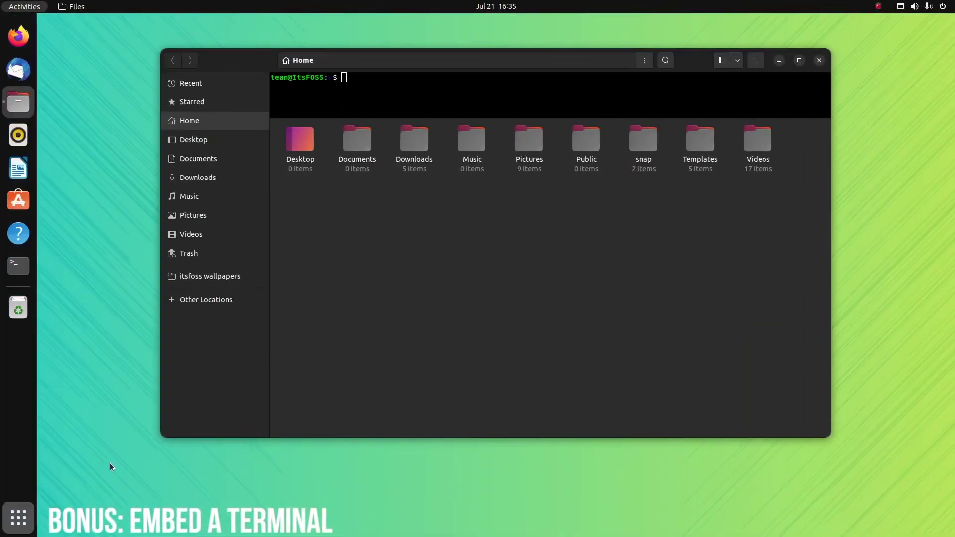
# Step: Launch dconf Editor, dismiss its warning and place it over the Files window
pyautogui.press('super+a')
pyautogui.write('d')
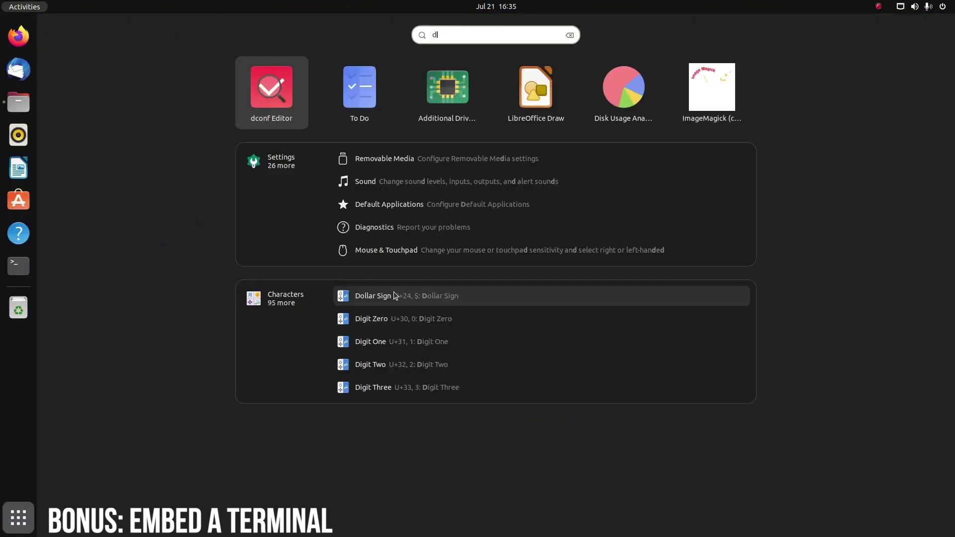
pyautogui.write('conf')
pyautogui.press('Return')
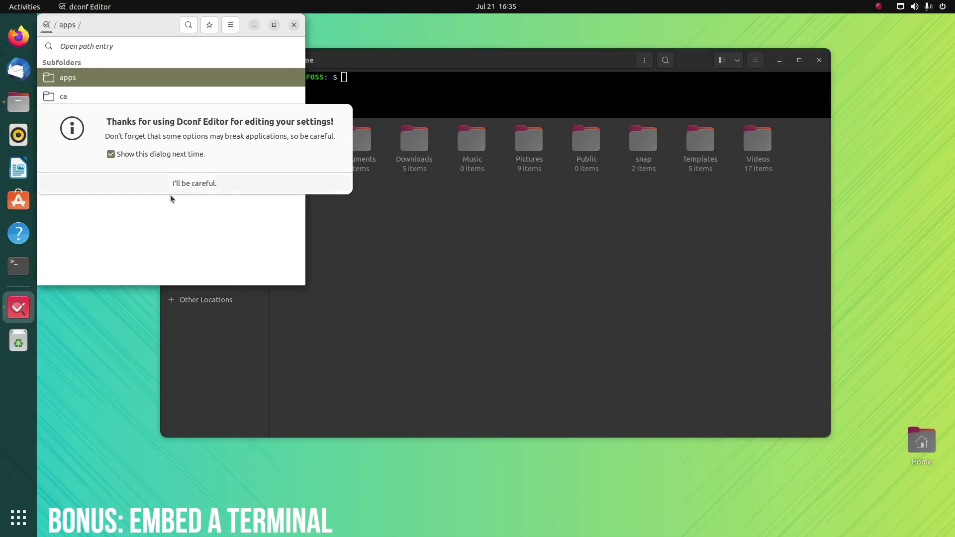
pyautogui.click(201, 183)
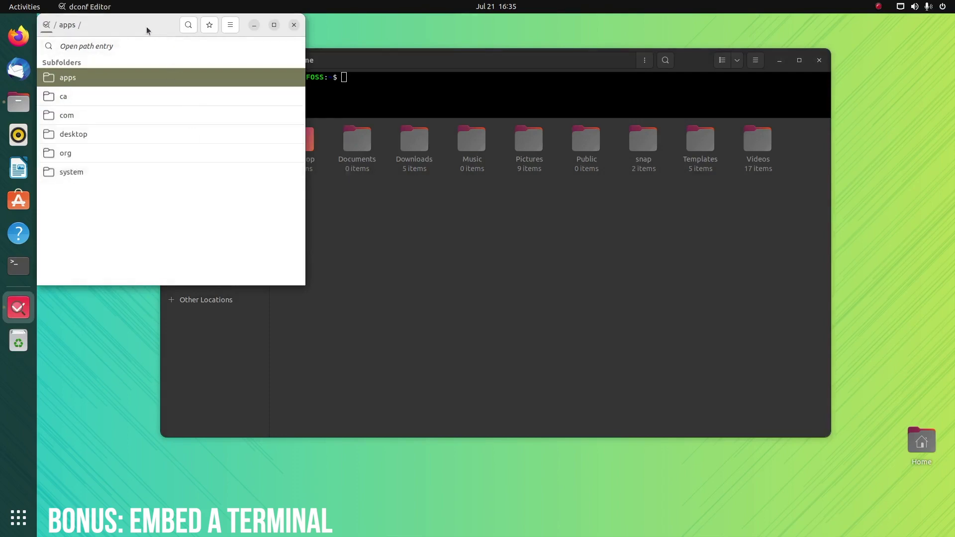
pyautogui.moveTo(146, 26)
pyautogui.mouseDown()
pyautogui.moveTo(239, 129)
pyautogui.moveTo(324, 172)
pyautogui.mouseUp()
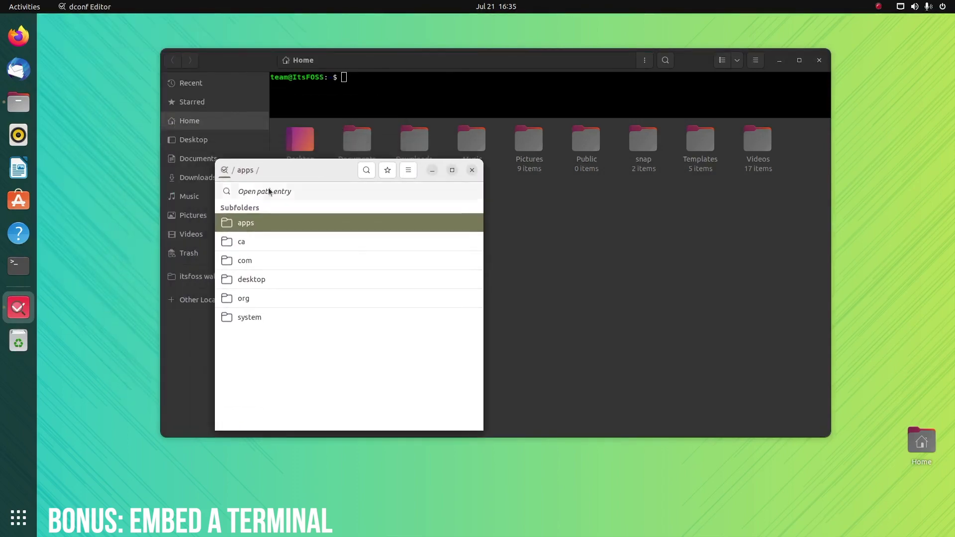
# Step: Navigate to the /org/flozz/nautilus-terminal/background-color key
pyautogui.click(258, 298)
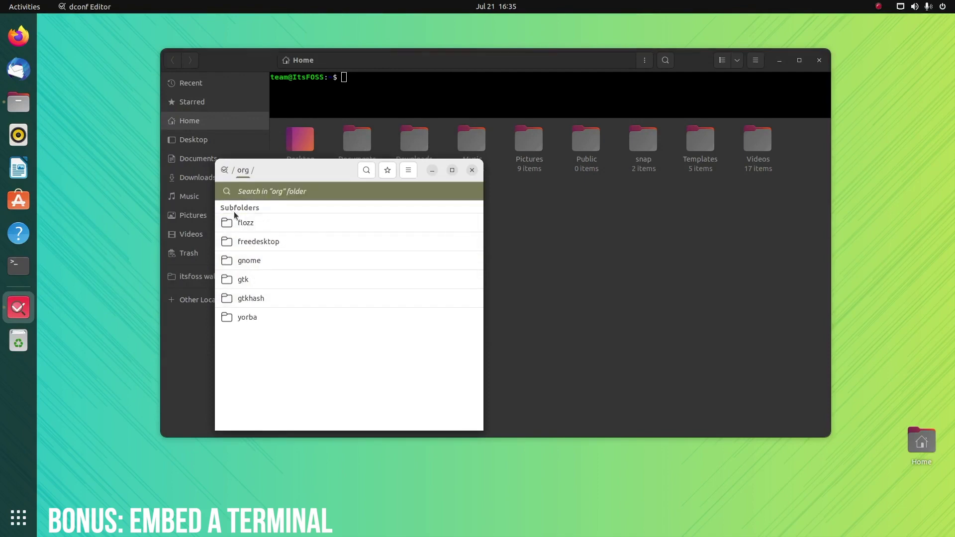
pyautogui.click(273, 226)
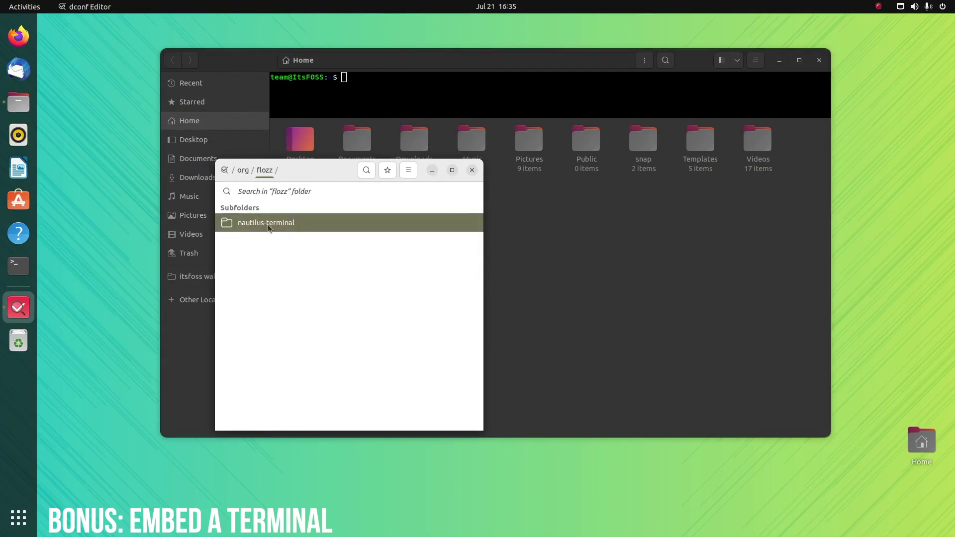
pyautogui.click(268, 225)
pyautogui.scroll(-1, 275, 280)
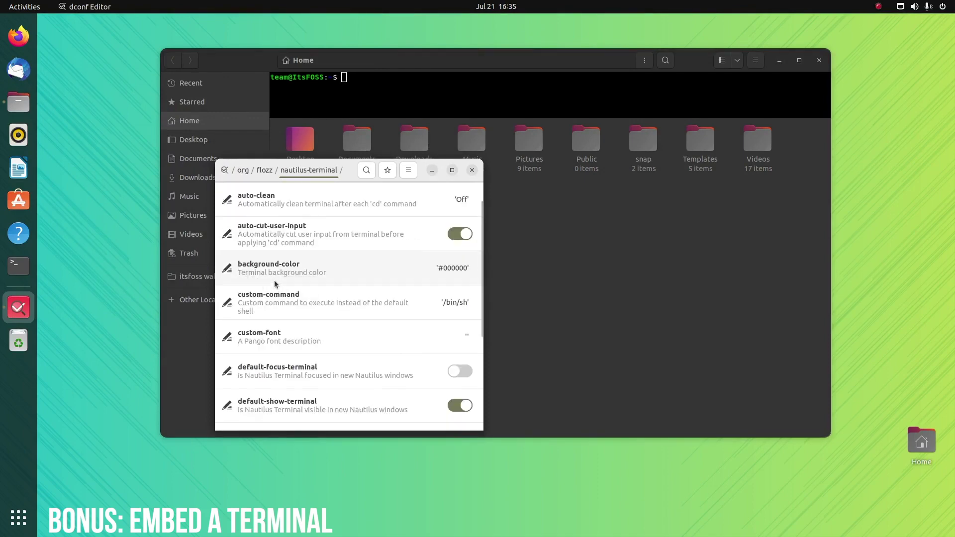
pyautogui.scroll(-1, 319, 344)
pyautogui.scroll(-2, 319, 346)
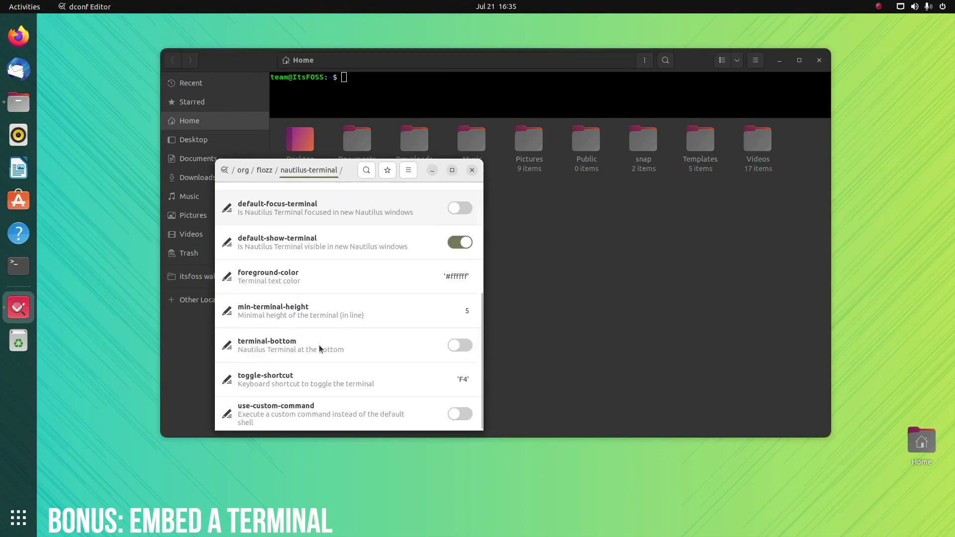
pyautogui.scroll(1, 321, 344)
pyautogui.scroll(3, 322, 344)
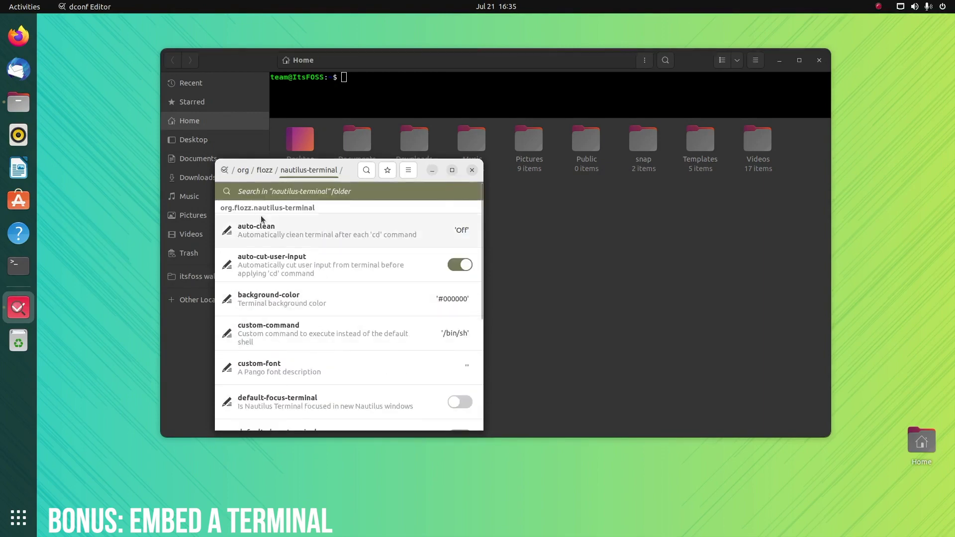
pyautogui.scroll(-1, 437, 271)
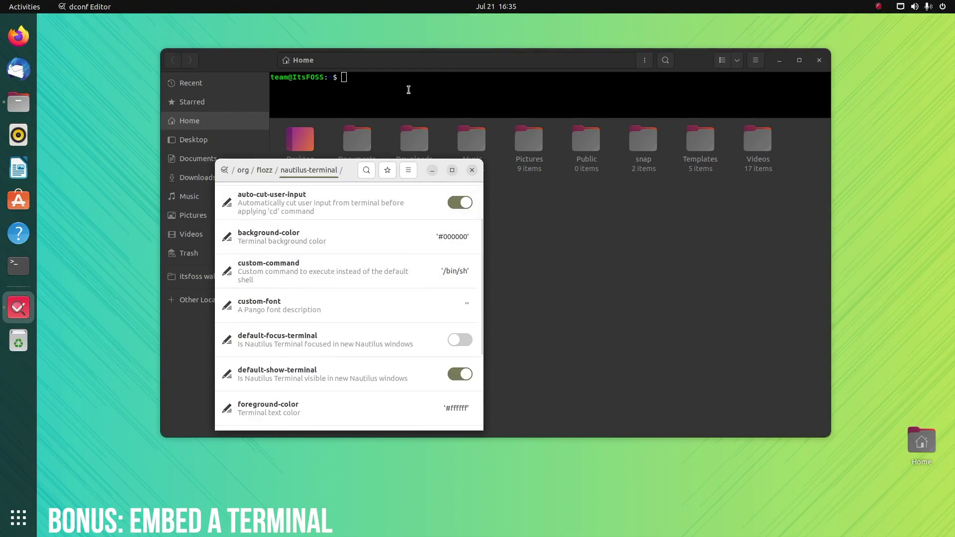
pyautogui.click(450, 239)
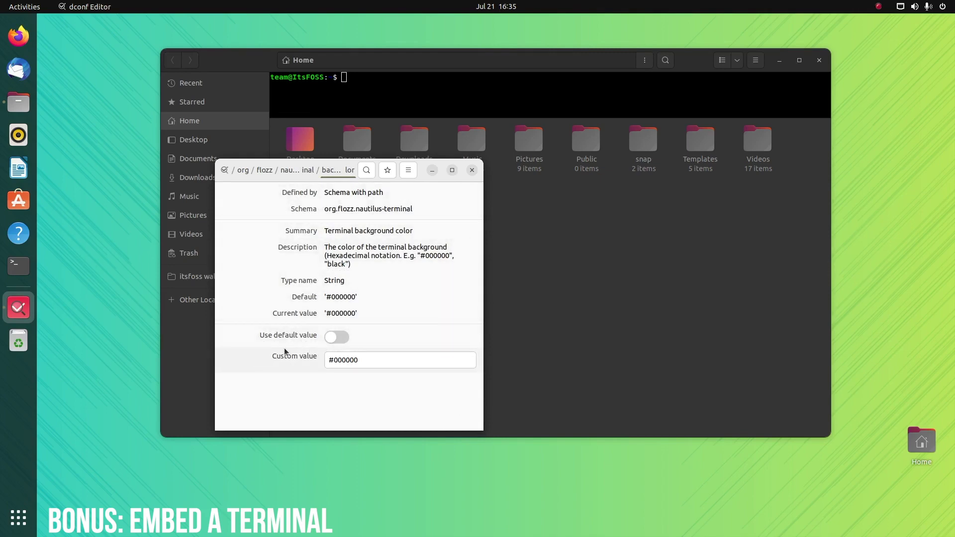
# Step: Set the terminal background colour to #FF0000, apply it and close Files
pyautogui.moveTo(359, 359); pyautogui.dragTo(342, 359)
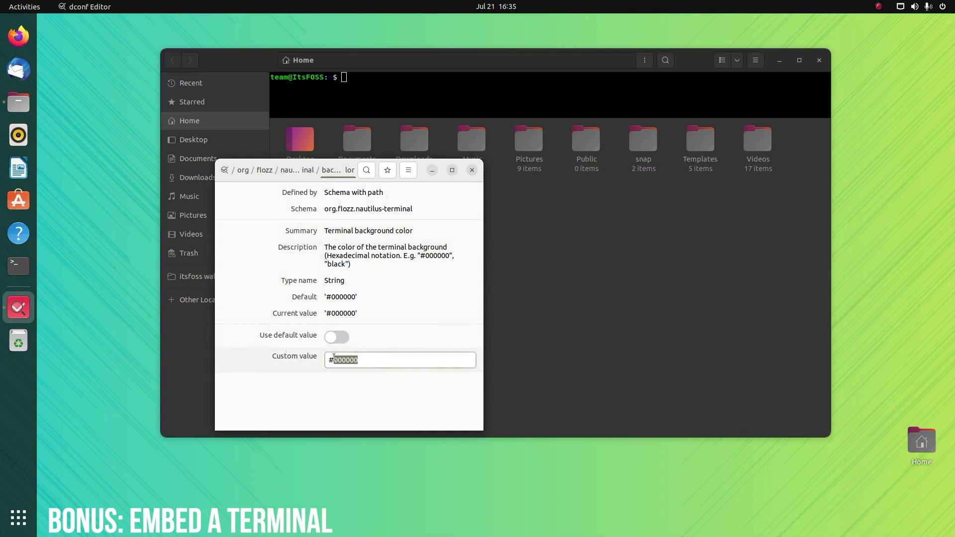
pyautogui.write('FF')
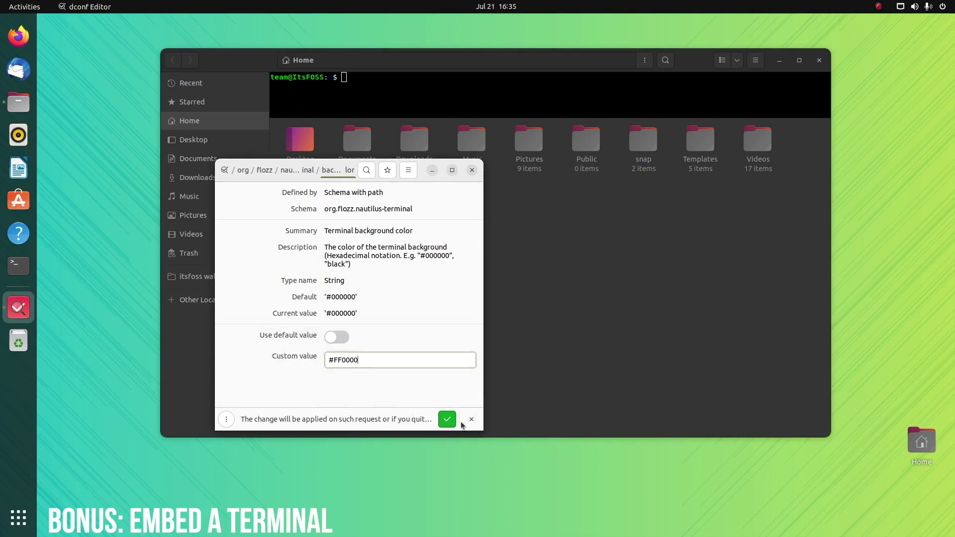
pyautogui.click(446, 420)
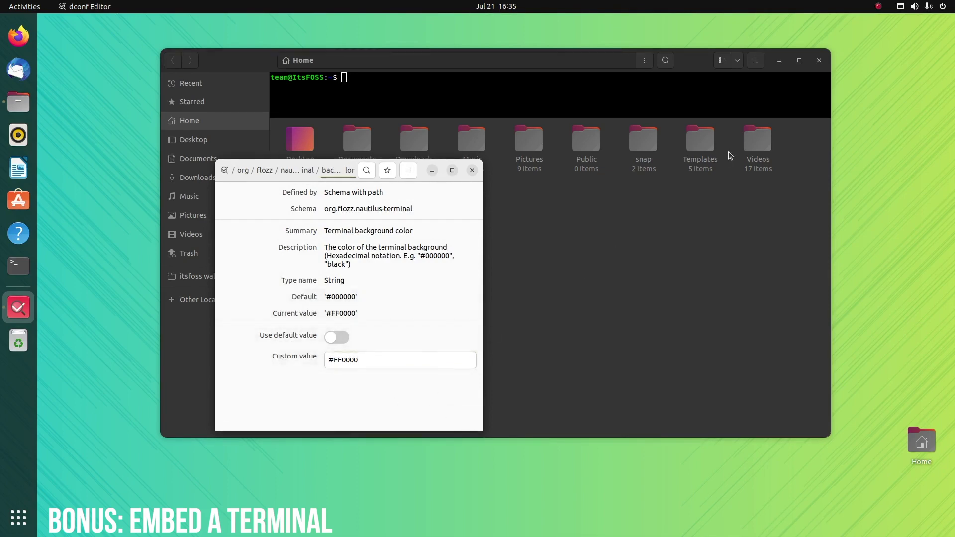
pyautogui.click(820, 61)
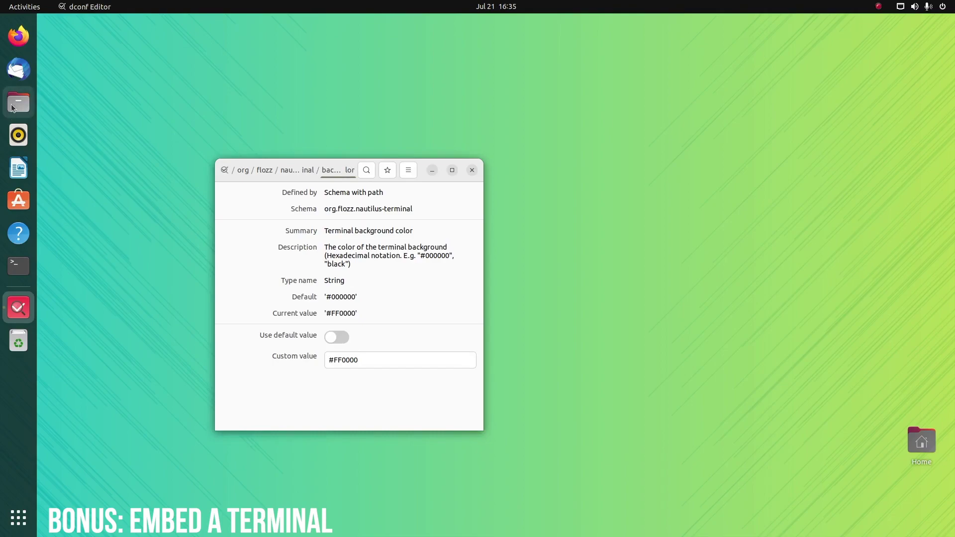
# Step: Relaunch Files from the dock to see the embedded terminal's red background
pyautogui.click(15, 104)
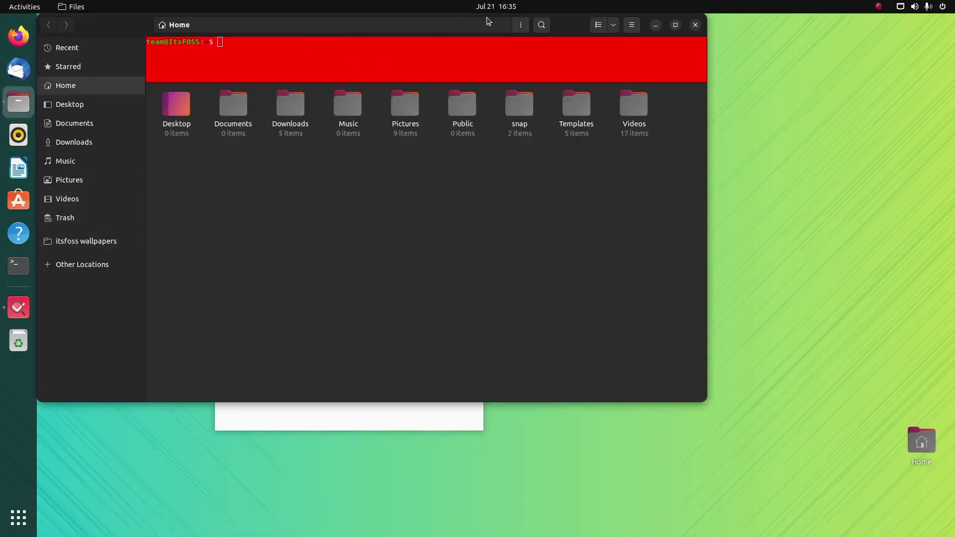